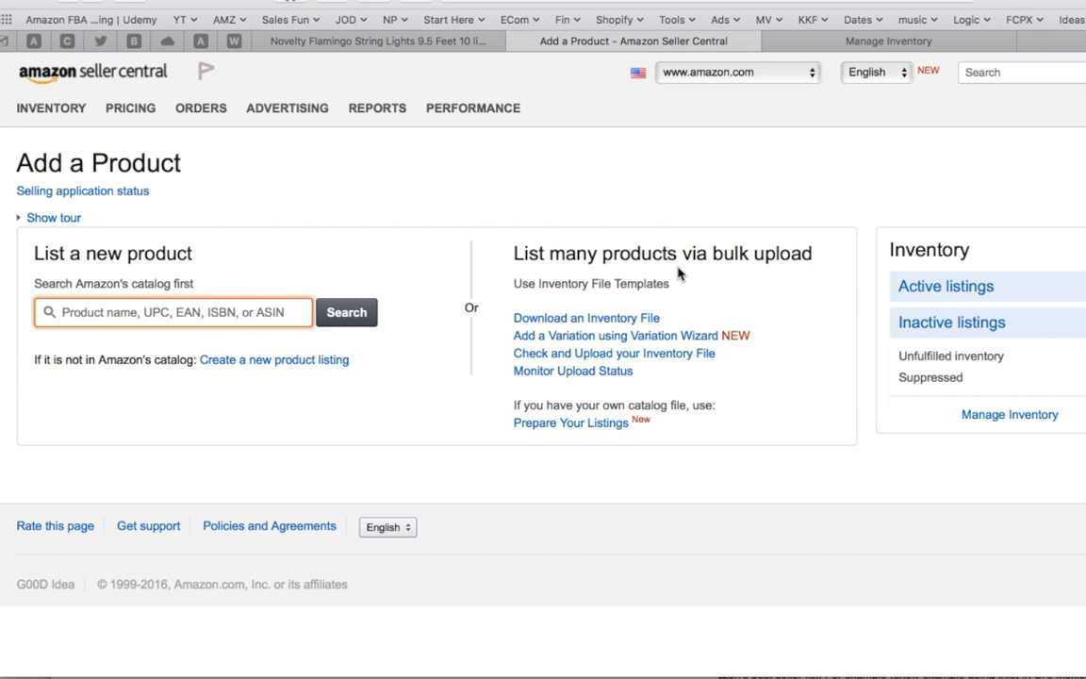
# Open the inventory file download page for bulk listing, viewing its file check and upload status pages as well
pyautogui.click(605, 325)
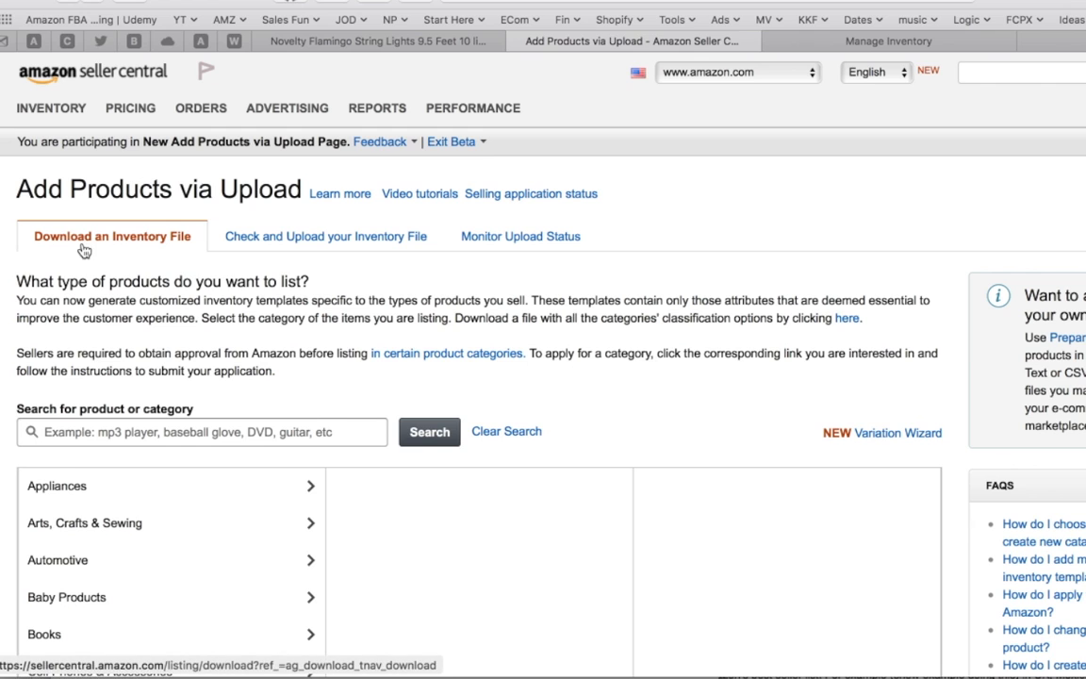
pyautogui.click(290, 234)
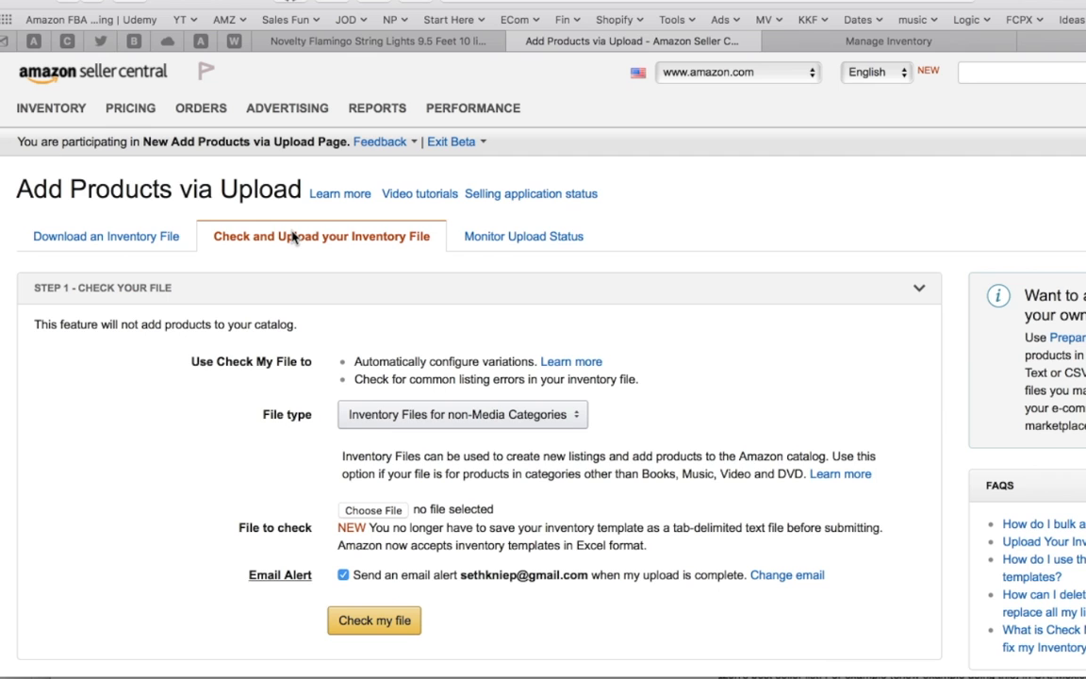
pyautogui.click(505, 236)
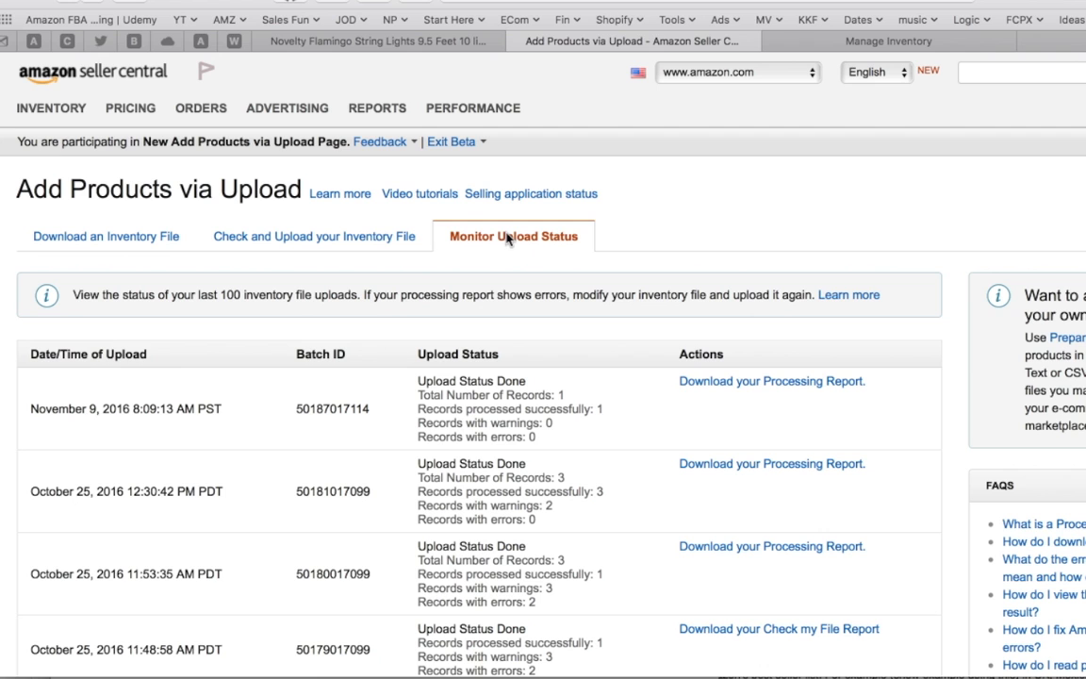
pyautogui.click(121, 243)
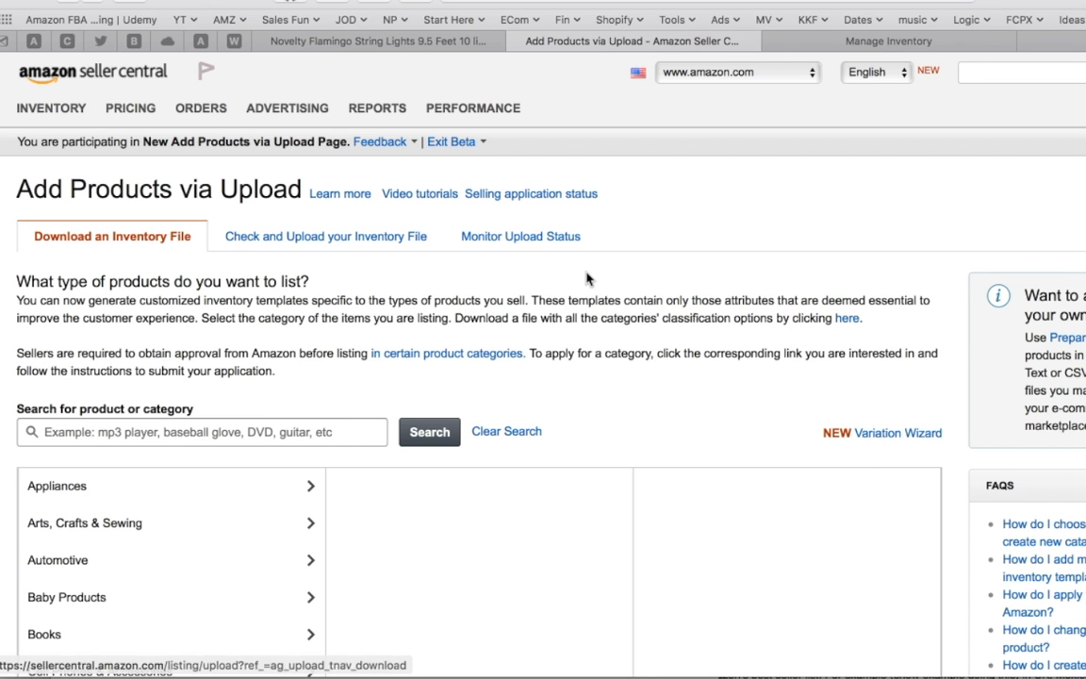
# Open the help for category-specific inventory files under product creation and matching, and go to its templates for specific categories
pyautogui.scroll(-5, 586, 278)
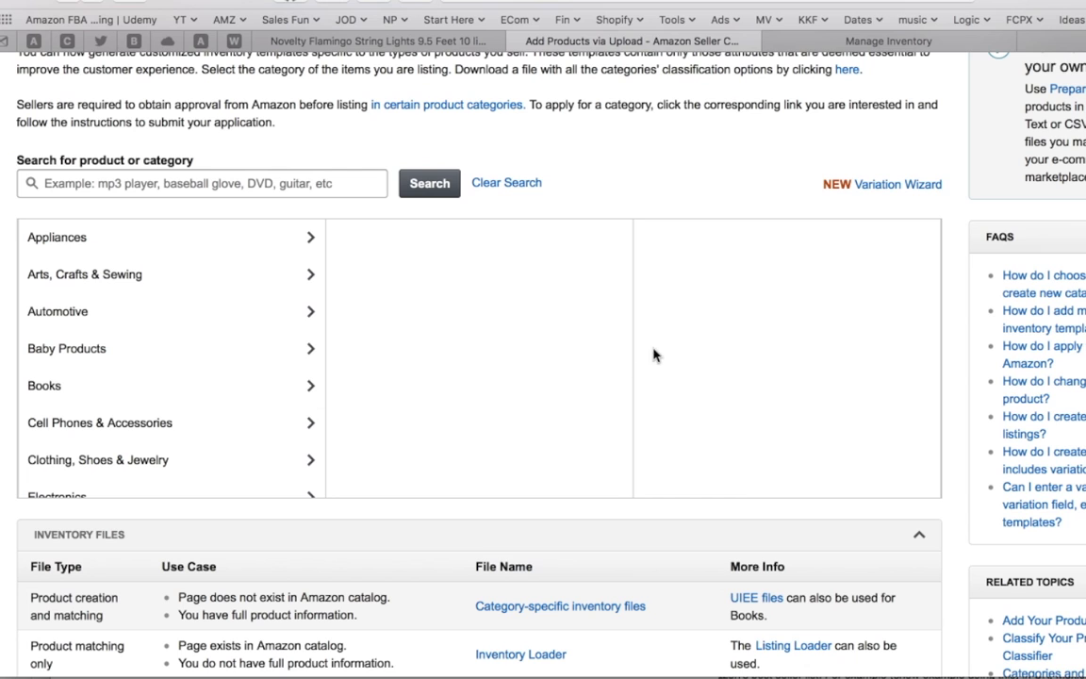
pyautogui.scroll(-7, 731, 481)
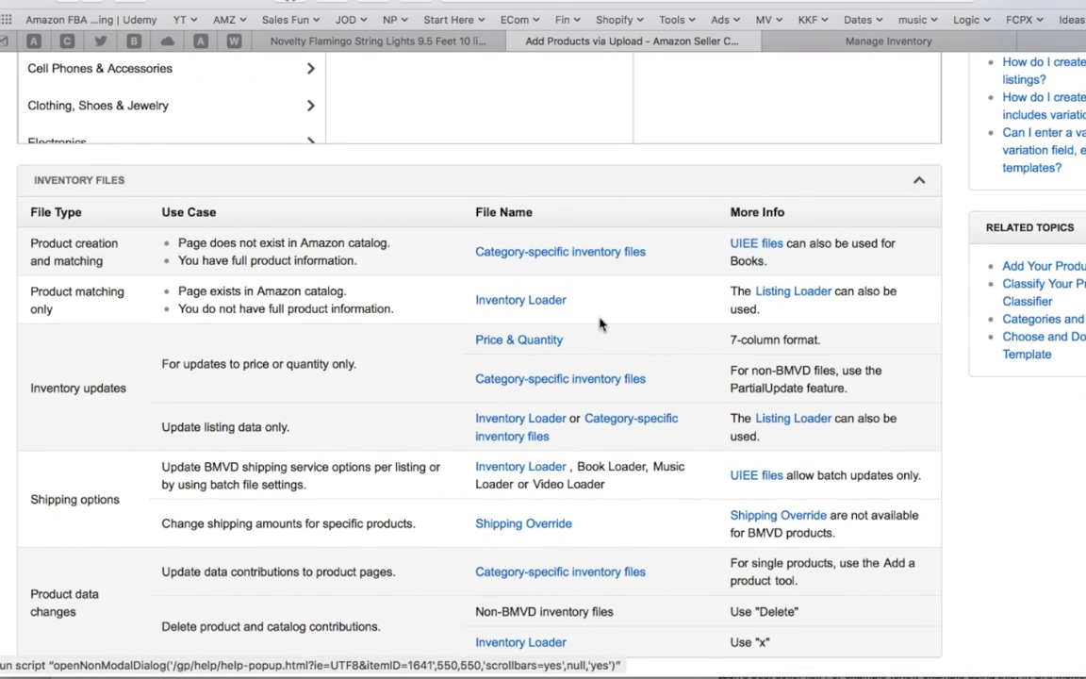
pyautogui.click(594, 254)
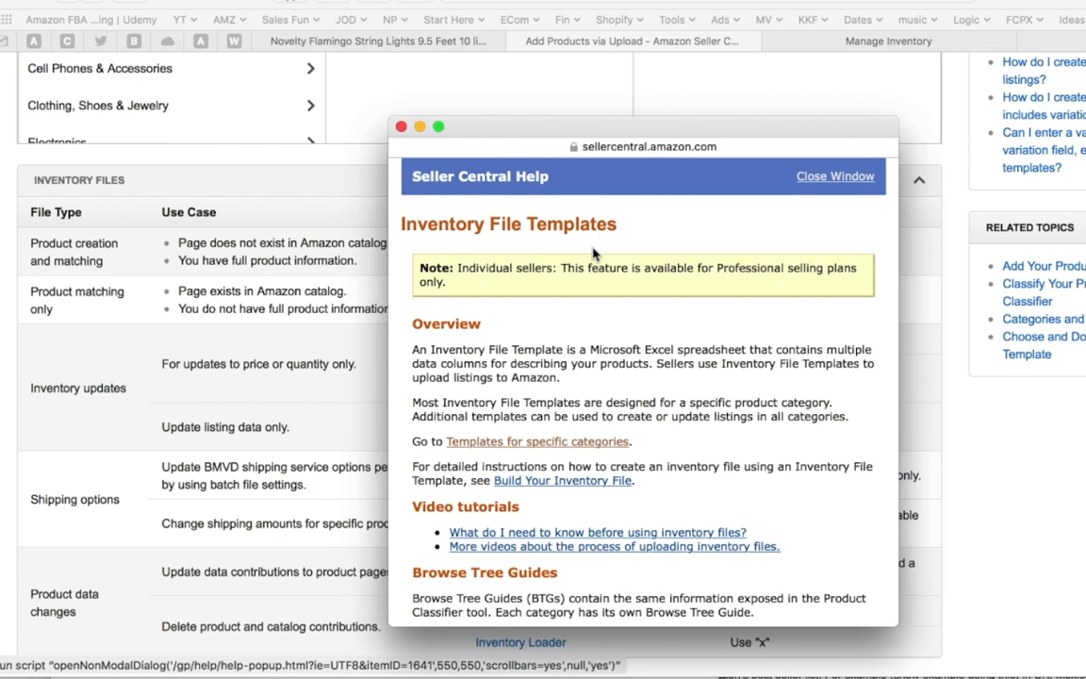
pyautogui.scroll(-2, 566, 396)
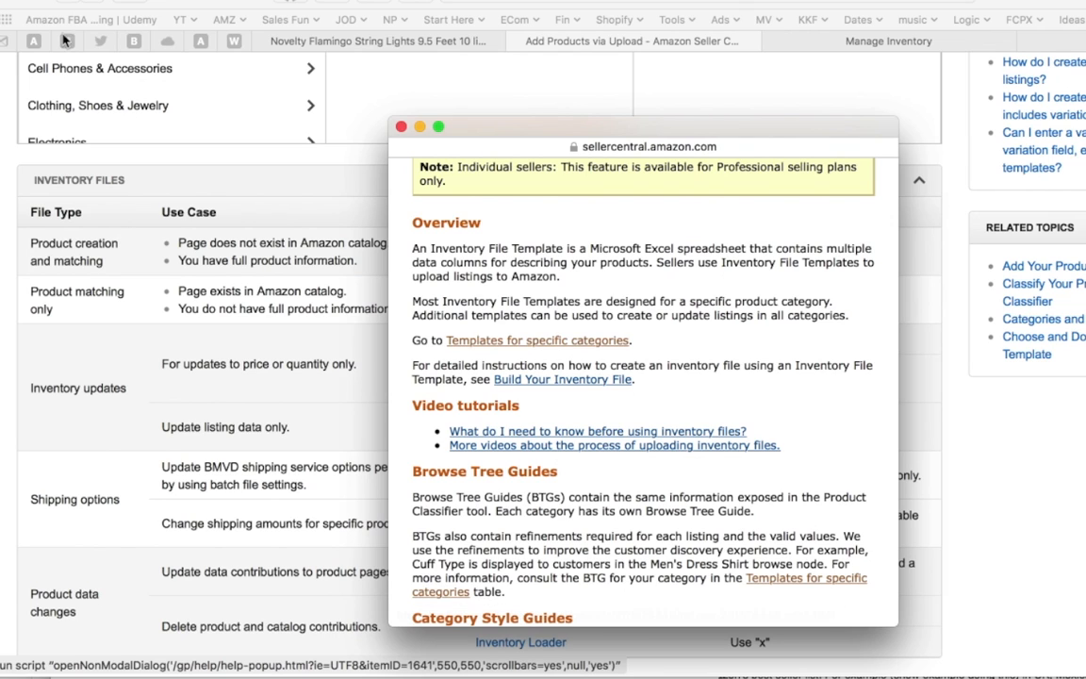
pyautogui.click(43, 0)
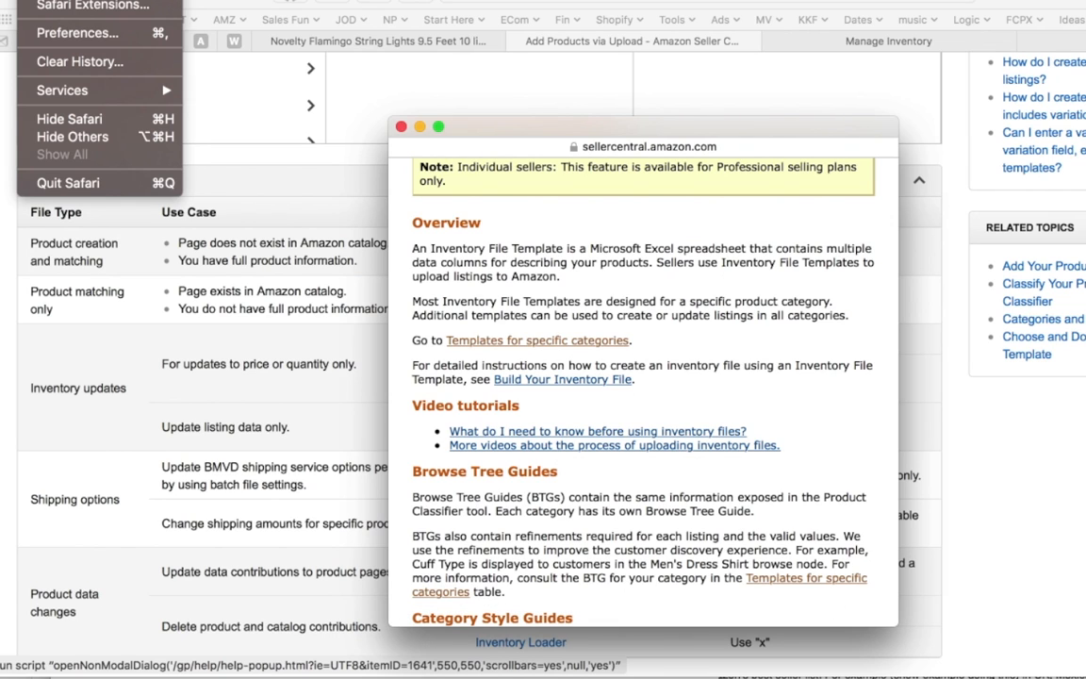
pyautogui.click(44, 0)
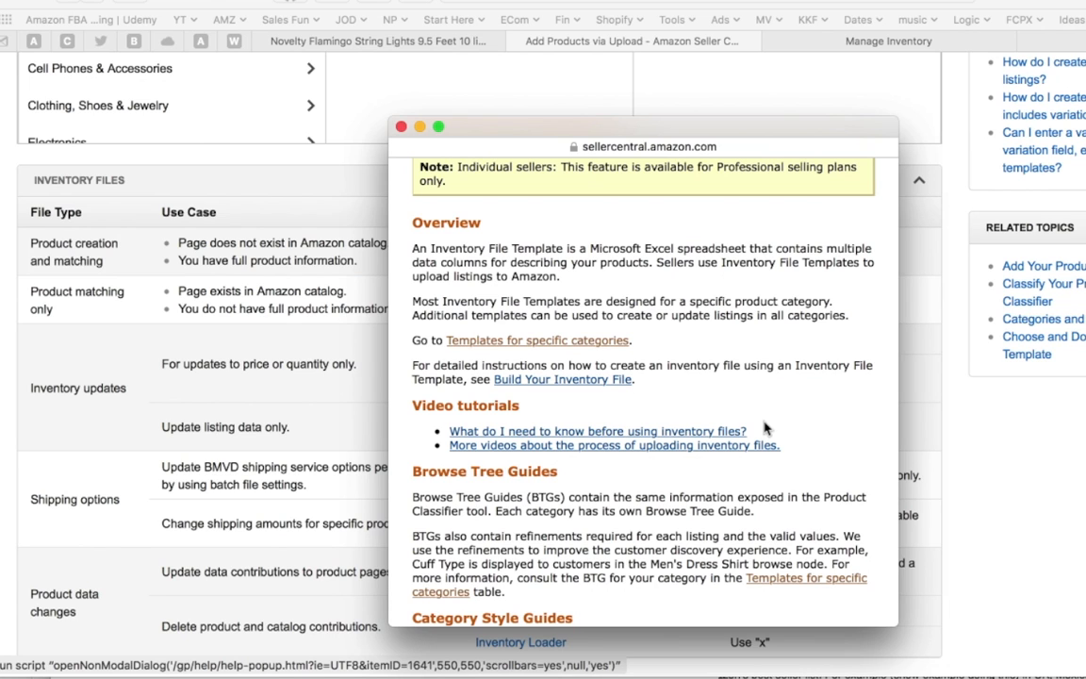
pyautogui.click(570, 341)
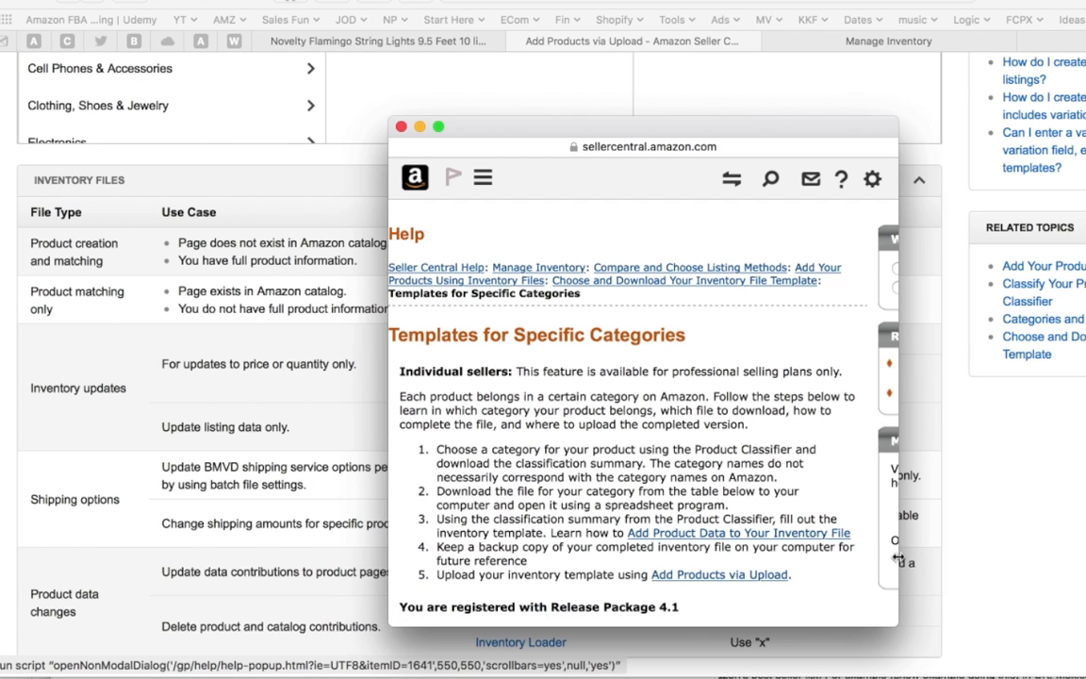
# Widen the help window and download the Home inventory template from the File templates column of the category table
pyautogui.moveTo(898, 479); pyautogui.dragTo(1079, 545)
pyautogui.scroll(-10, 801, 557)
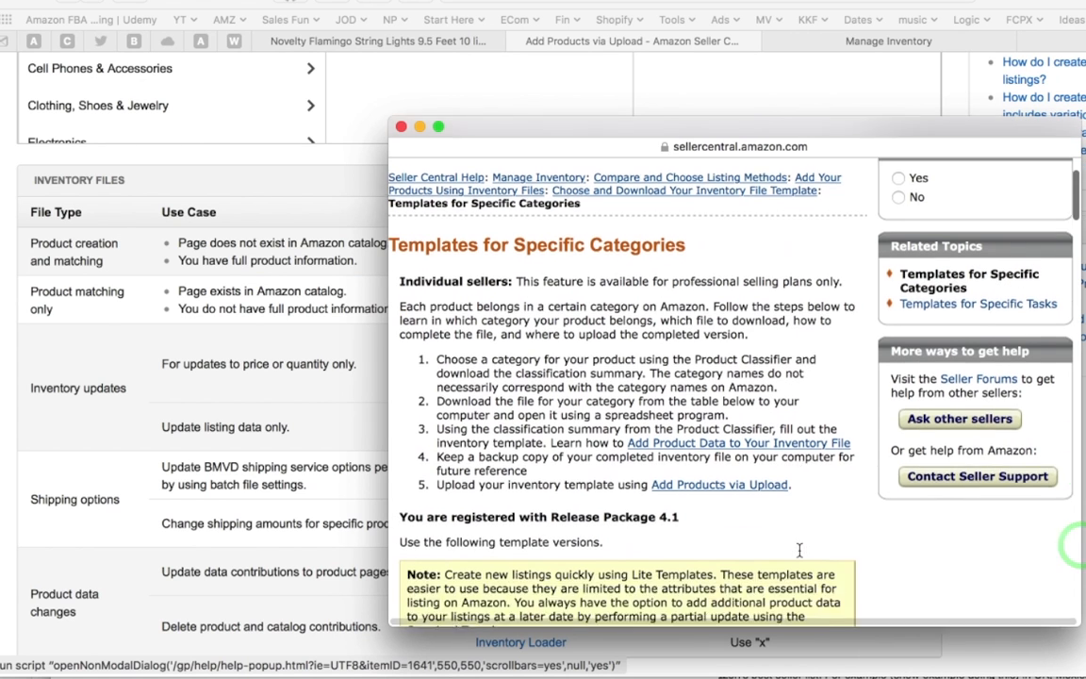
pyautogui.scroll(-2, 801, 557)
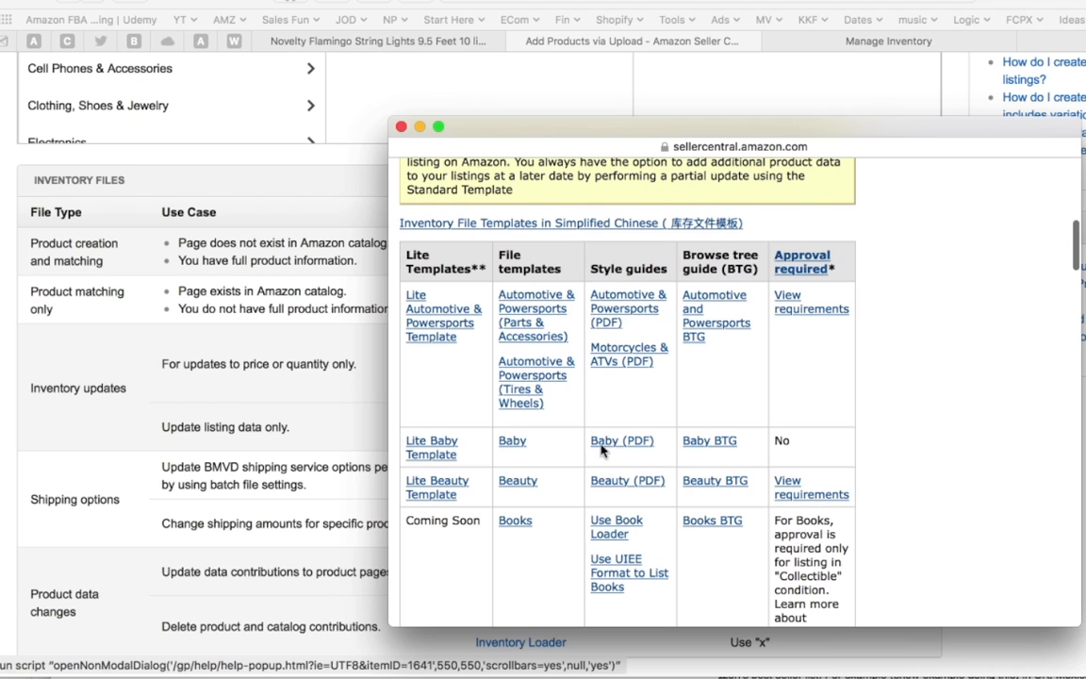
pyautogui.moveTo(506, 254); pyautogui.dragTo(564, 267)
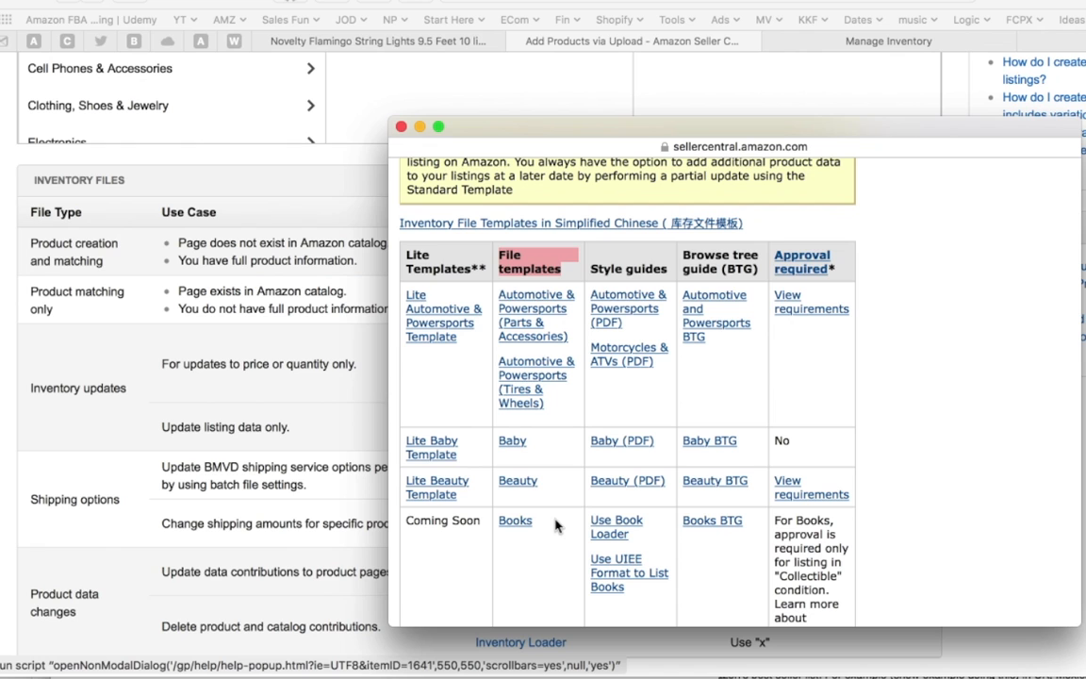
pyautogui.scroll(-10, 555, 525)
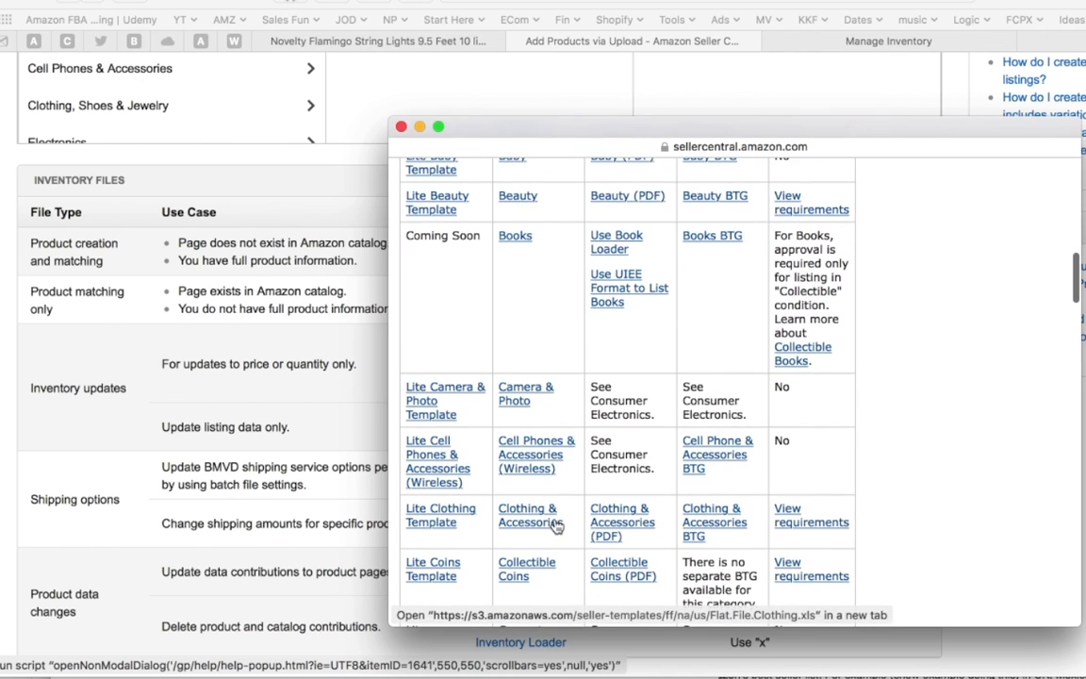
pyautogui.scroll(-1, 556, 525)
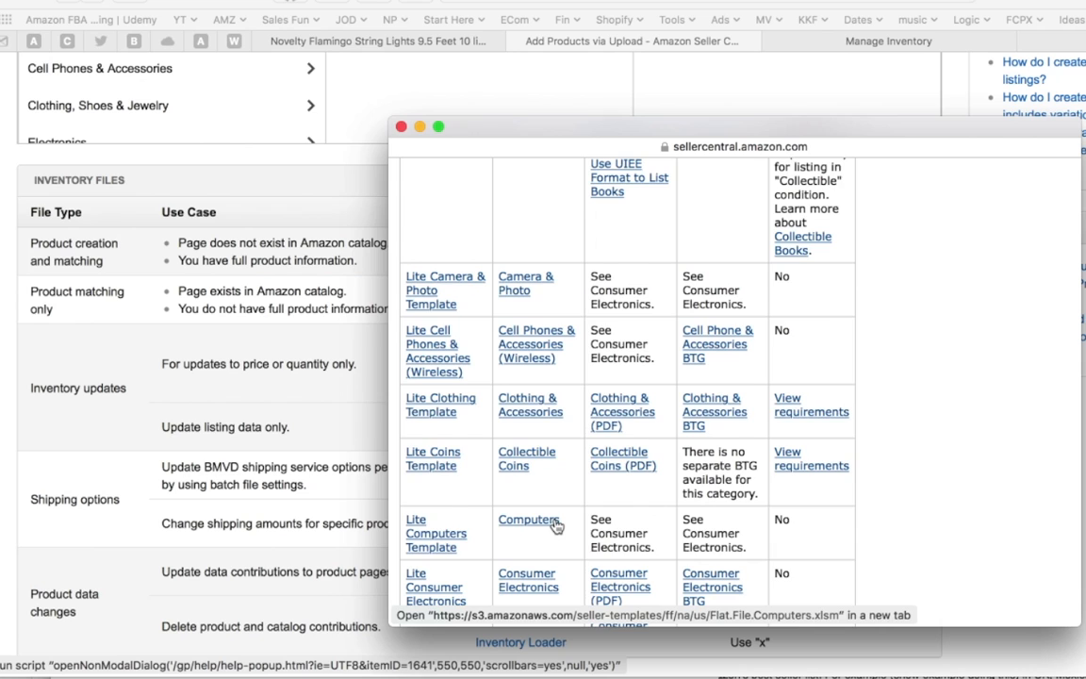
pyautogui.scroll(-10, 555, 525)
pyautogui.click(528, 349)
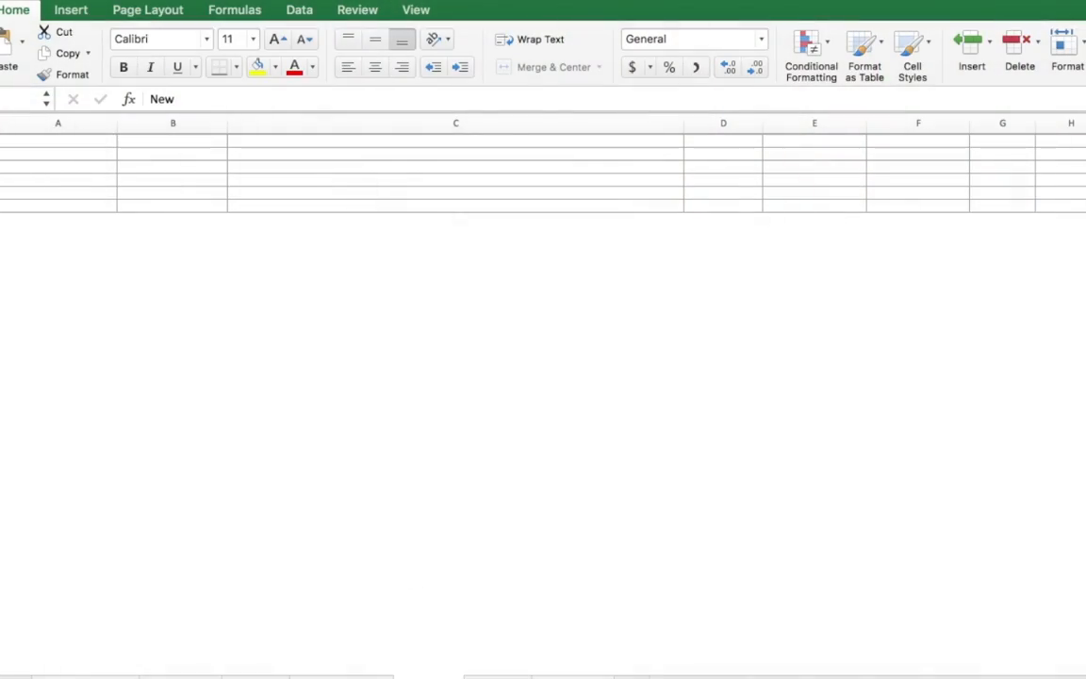
# Switch to the inventory template in Numbers and view its export formats and the downloaded files
pyautogui.press('super+Tab')
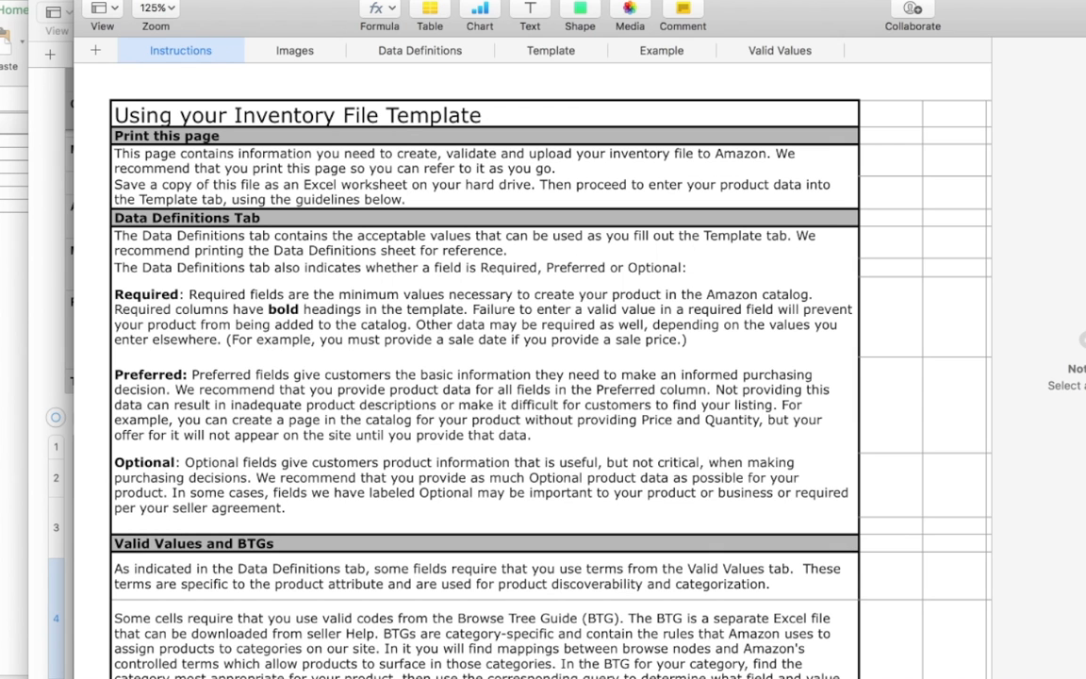
pyautogui.click(108, 1)
pyautogui.moveTo(194, 161)
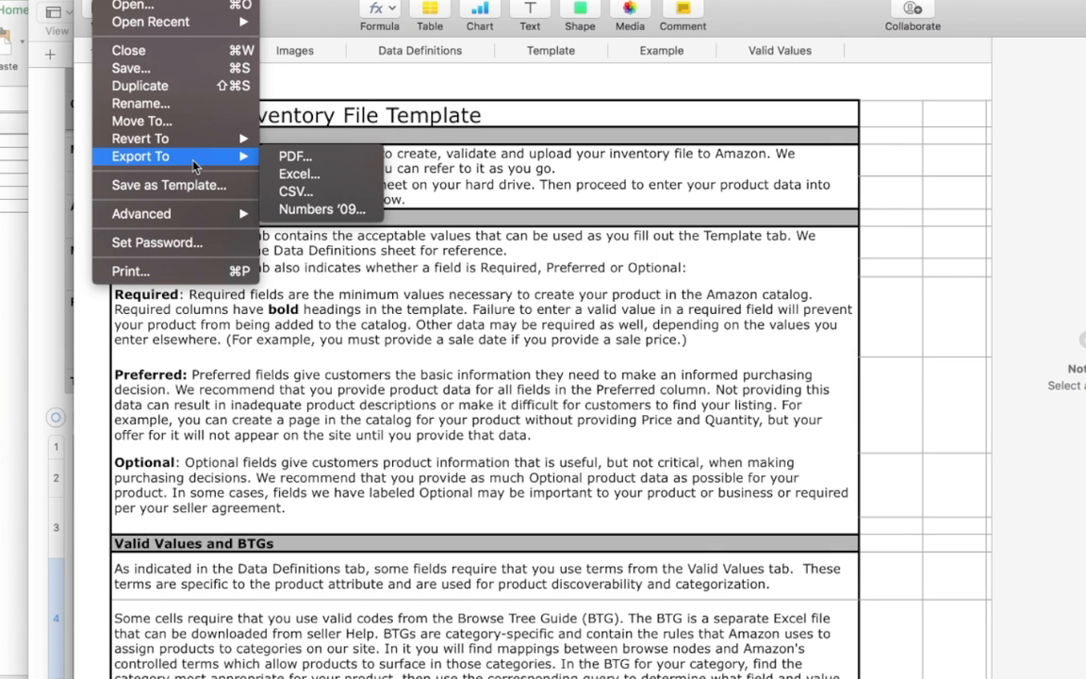
pyautogui.click(696, 454)
pyautogui.click(910, 676)
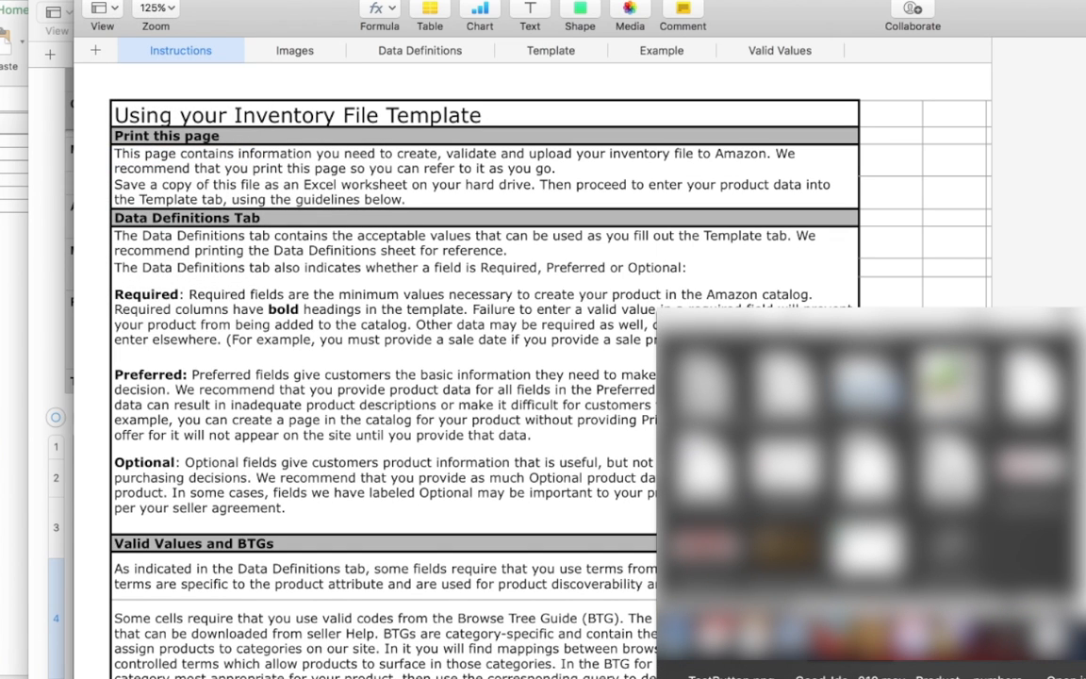
pyautogui.click(557, 381)
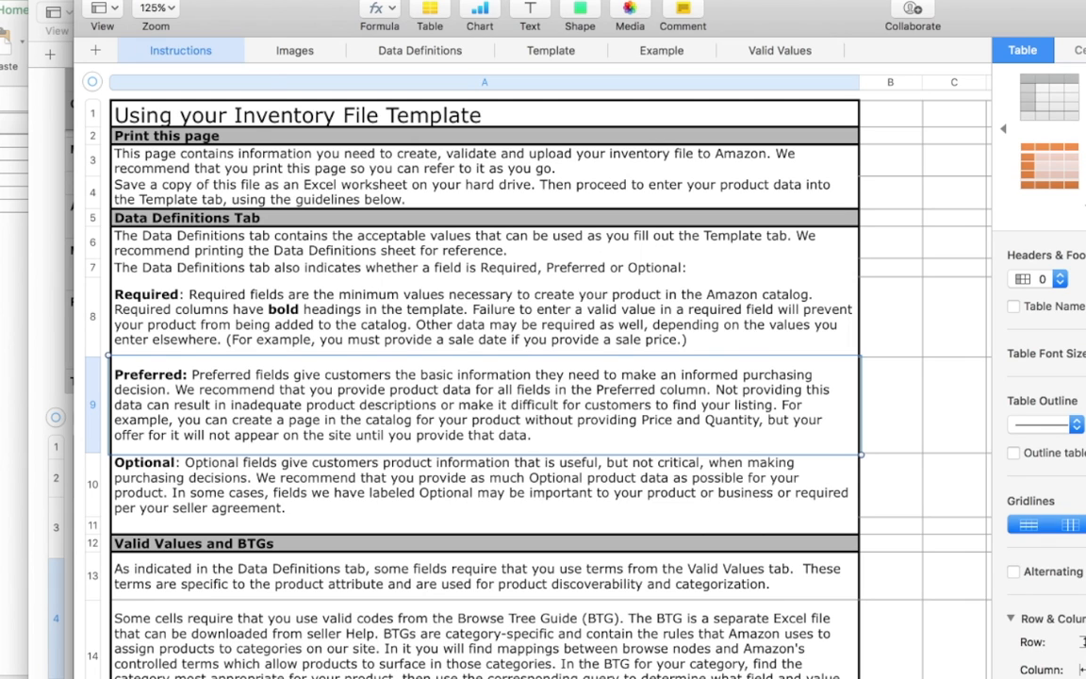
# Try to export the inventory template to Excel with a summary worksheet, as Flat.File in the Downloads folder
pyautogui.click(106, 0)
pyautogui.moveTo(185, 159)
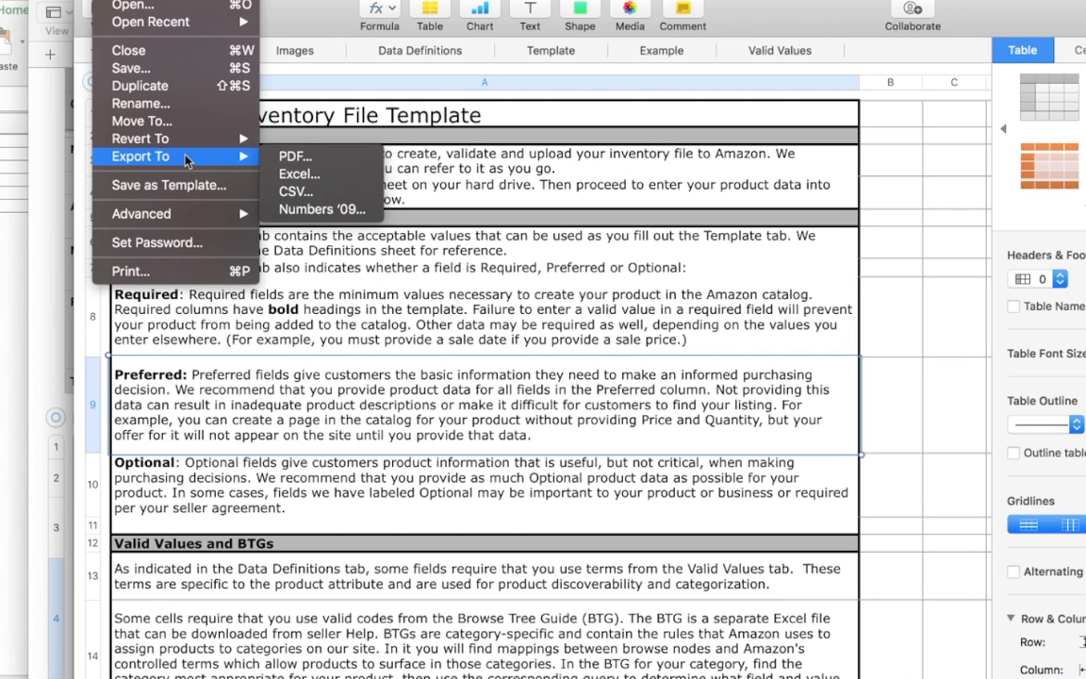
pyautogui.click(349, 172)
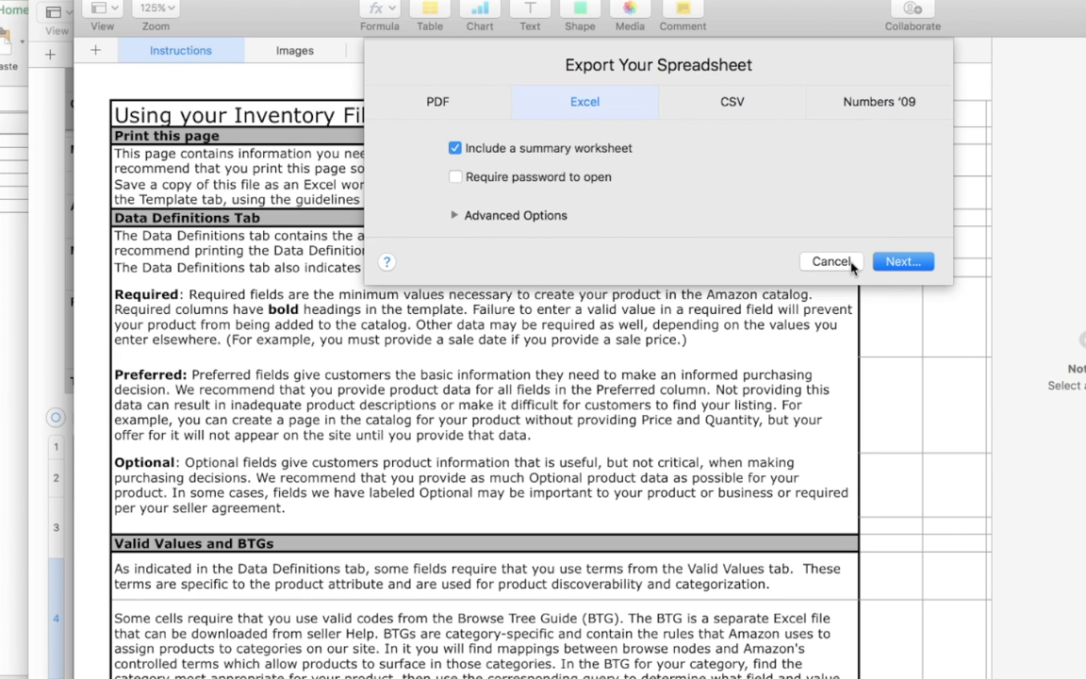
pyautogui.click(897, 262)
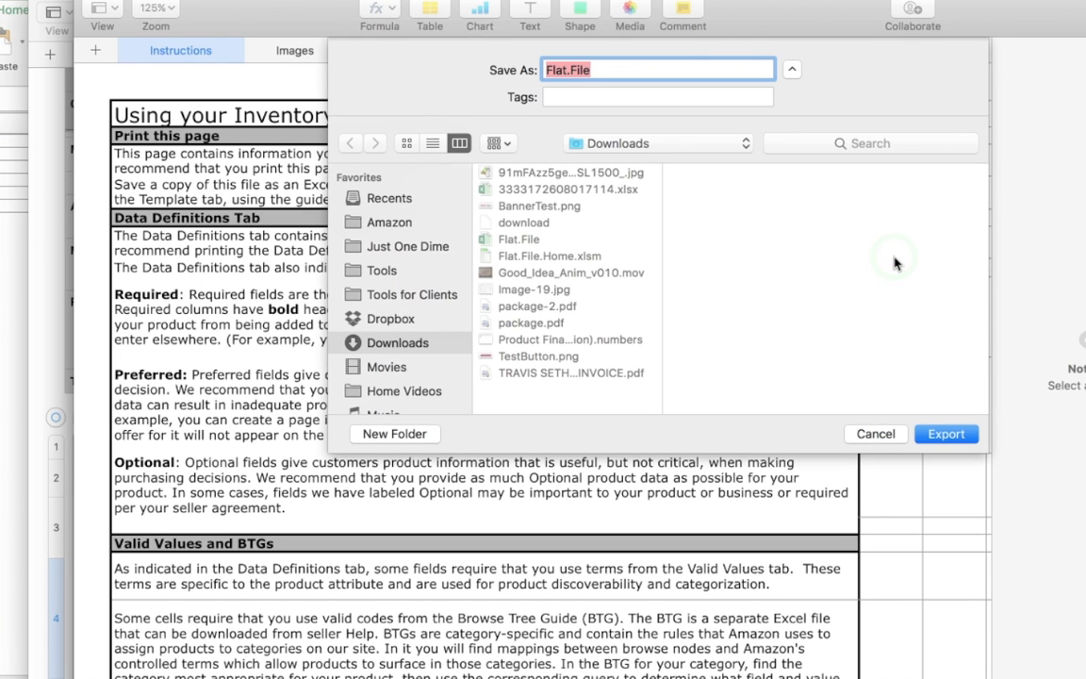
pyautogui.click(876, 434)
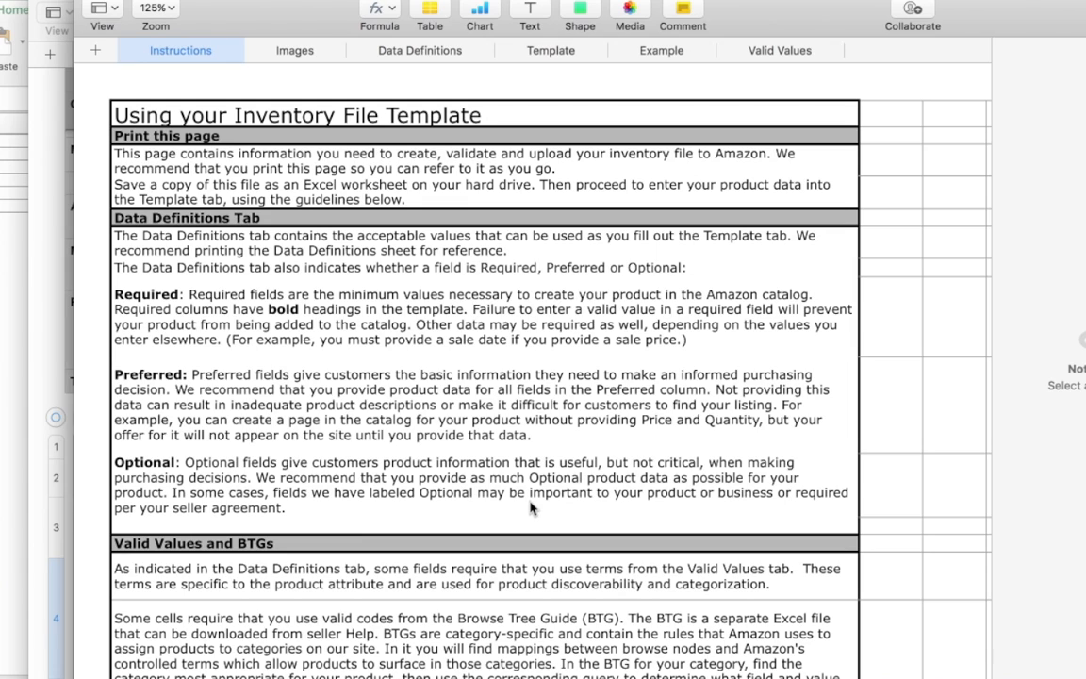
# Switch to Flat.File in Excel and look through its Export Summary, Instructions, Images, Data Definitions, Template and Valid Values worksheets
pyautogui.scroll(-3, 530, 508)
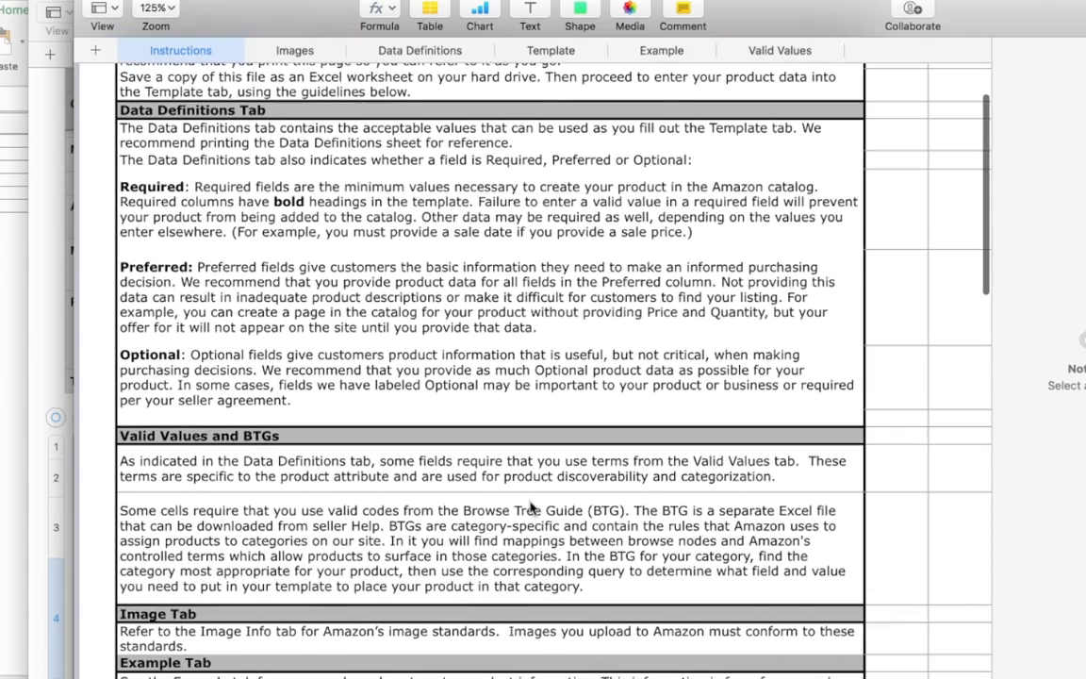
pyautogui.click(468, 674)
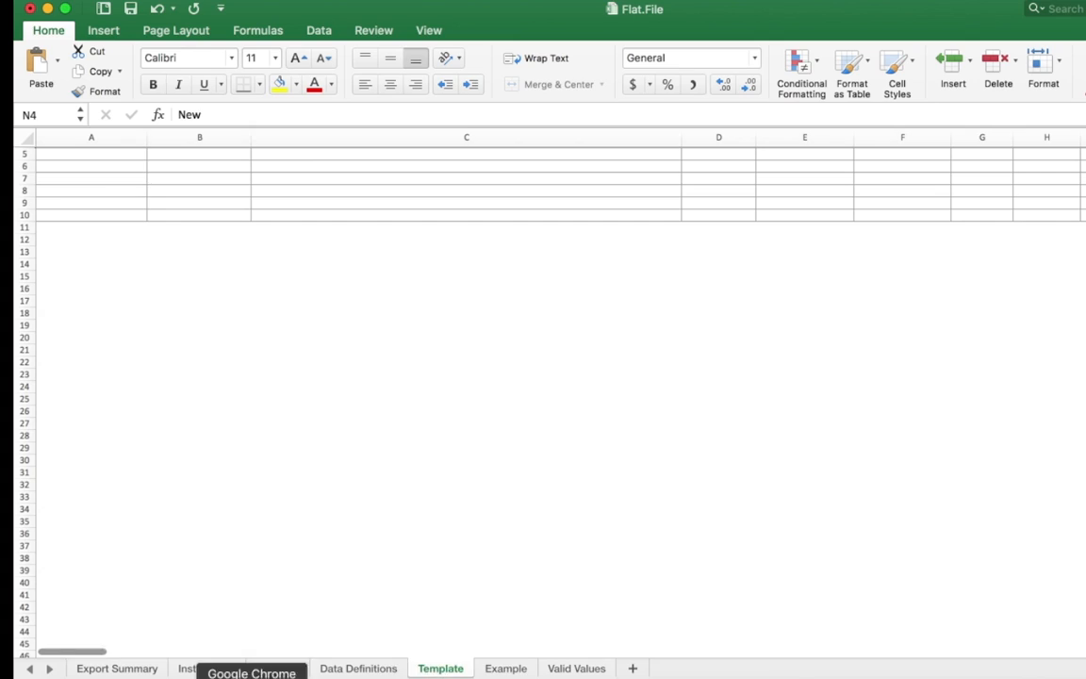
pyautogui.click(104, 668)
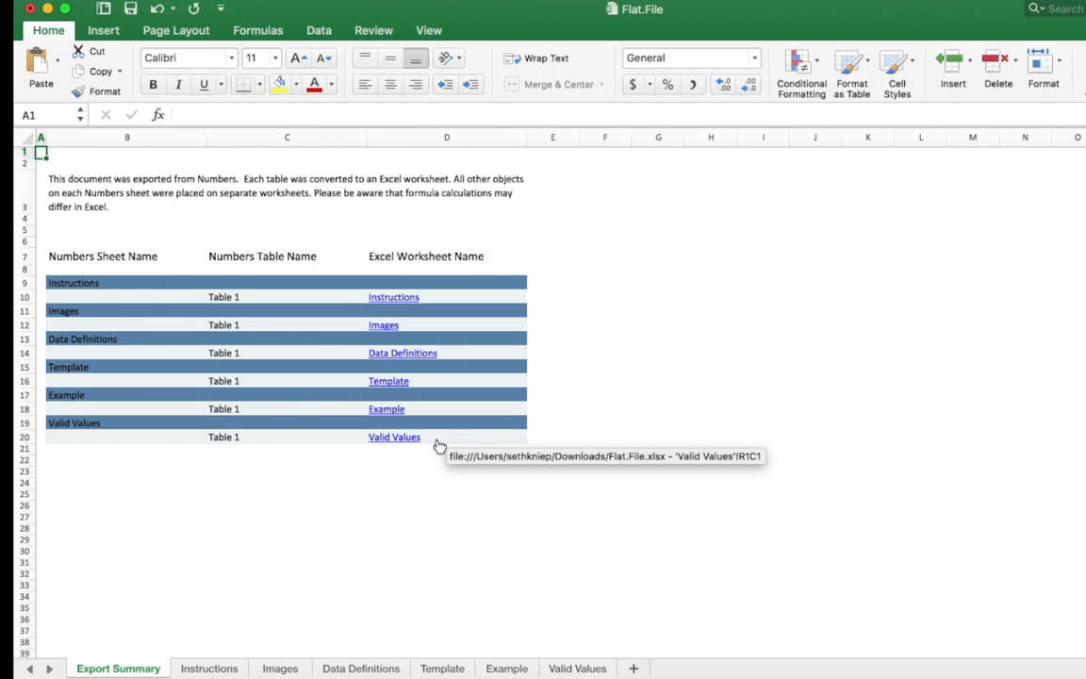
pyautogui.click(208, 668)
pyautogui.click(279, 668)
pyautogui.click(358, 668)
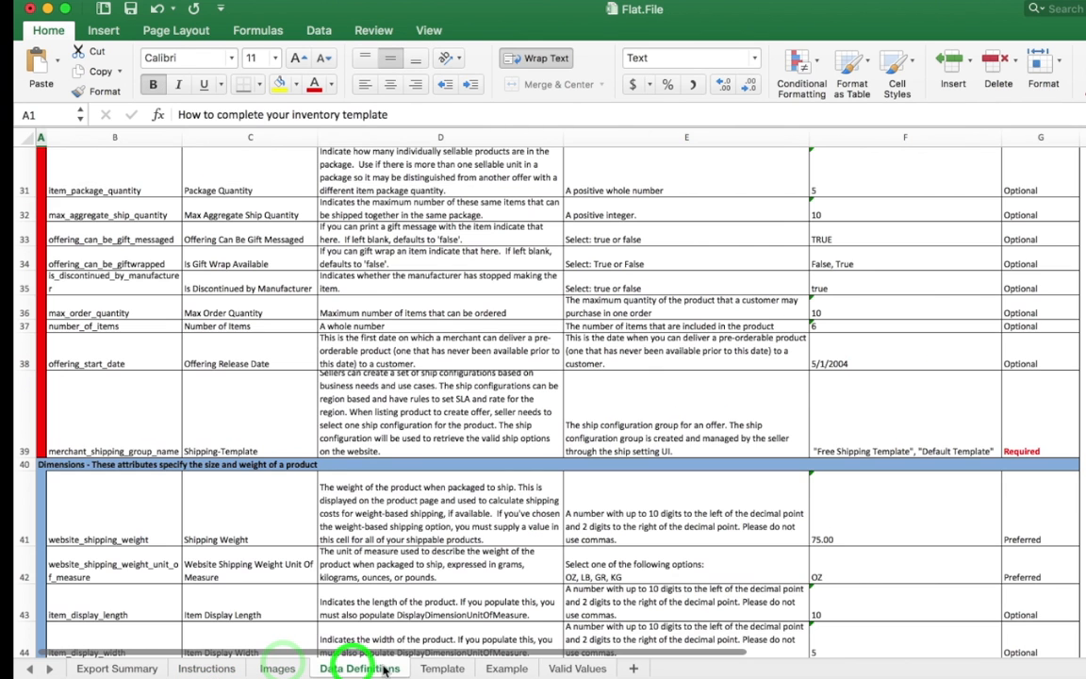
pyautogui.click(441, 668)
pyautogui.click(577, 668)
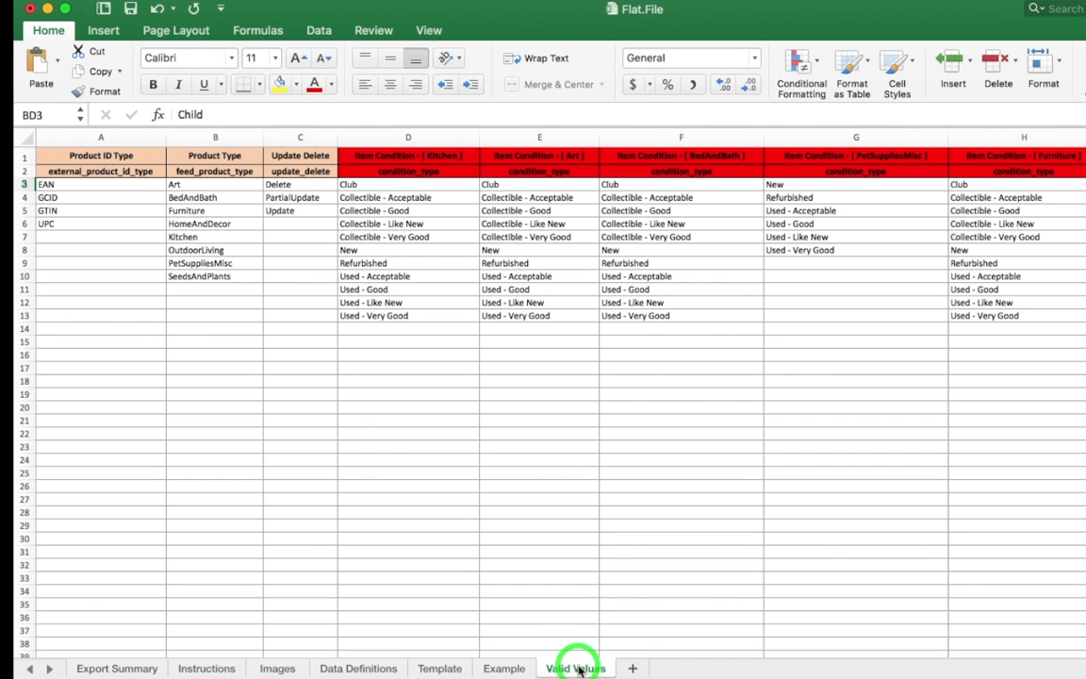
# Examine the header rows of the Template worksheet and the seller SKU entry in cell A4
pyautogui.click(435, 670)
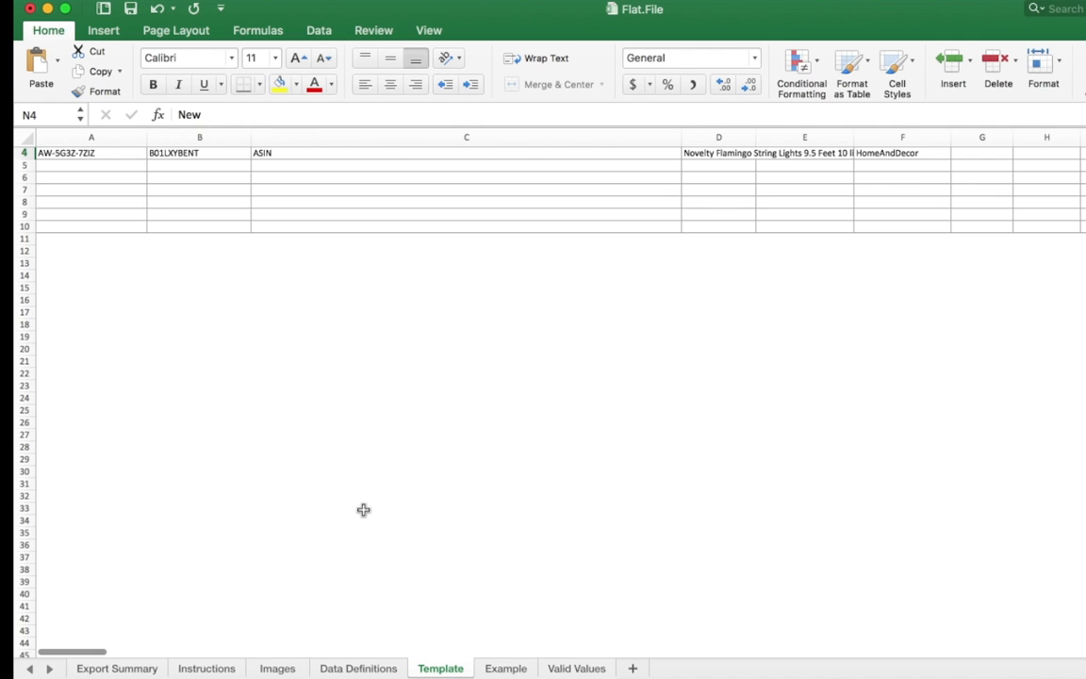
pyautogui.scroll(3, 363, 509)
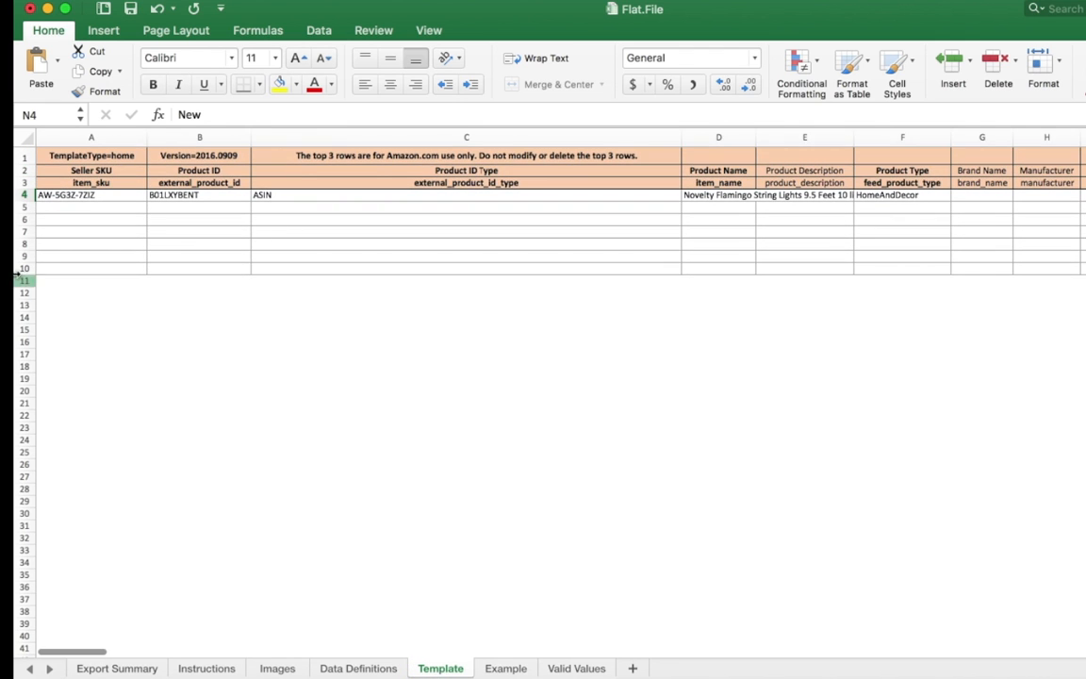
pyautogui.click(45, 155)
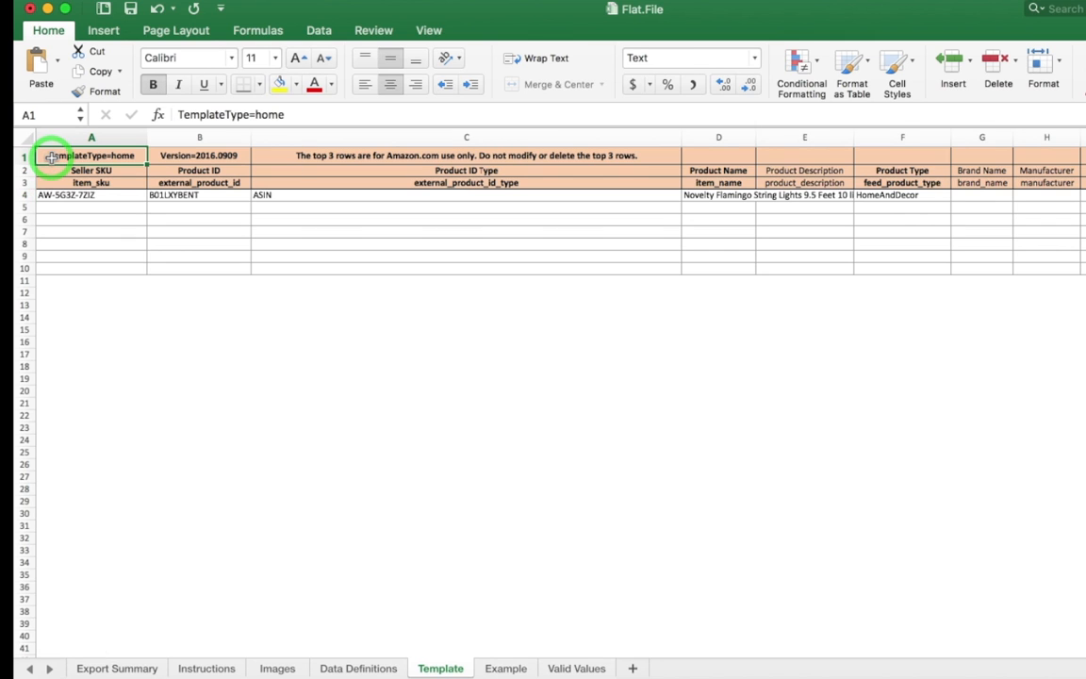
pyautogui.click(58, 175)
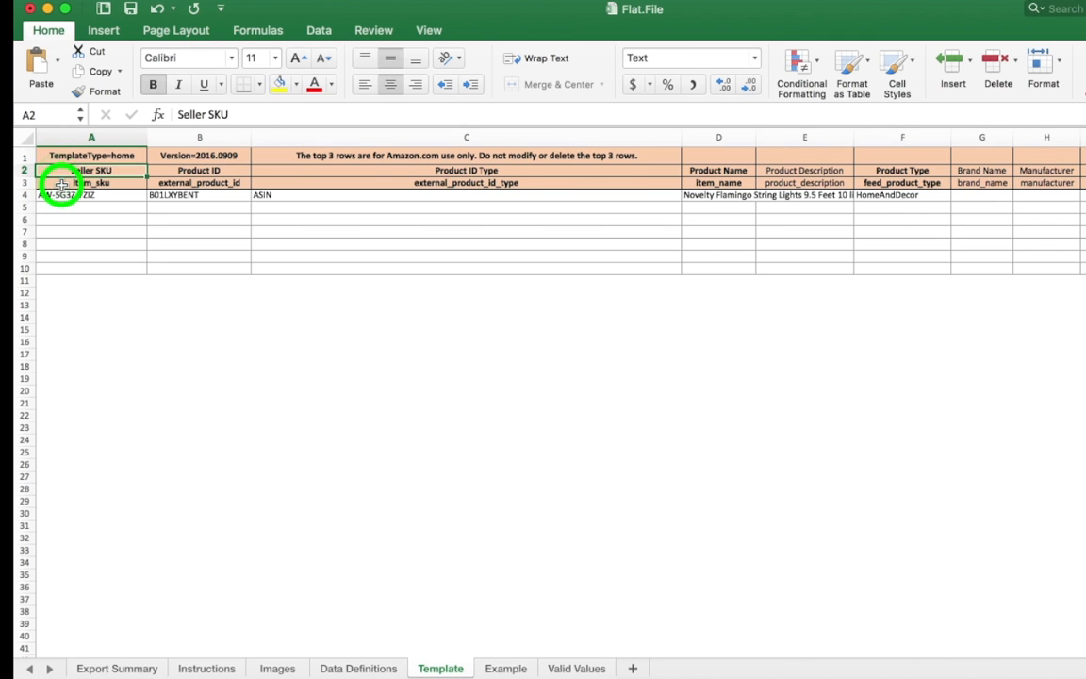
pyautogui.click(60, 182)
pyautogui.click(107, 194)
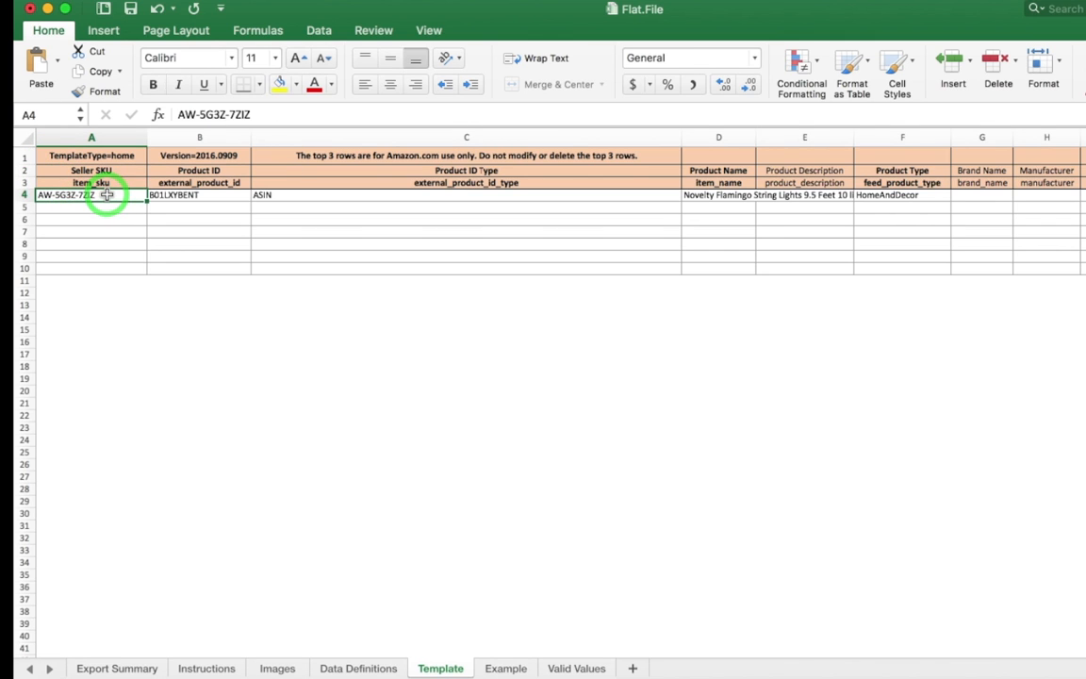
# Switch to the flamingo lights' product page in Safari, check its Seller SKU under Offer, and return to the template in Excel
pyautogui.click(412, 667)
pyautogui.click(372, 426)
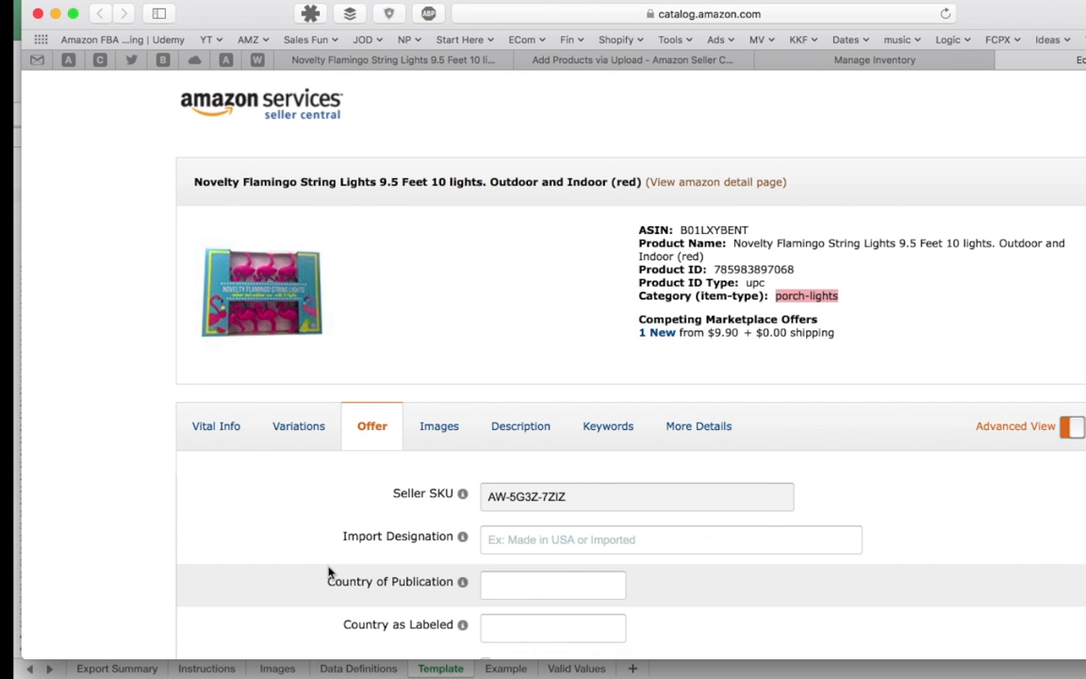
pyautogui.click(531, 500)
pyautogui.press('Tab')
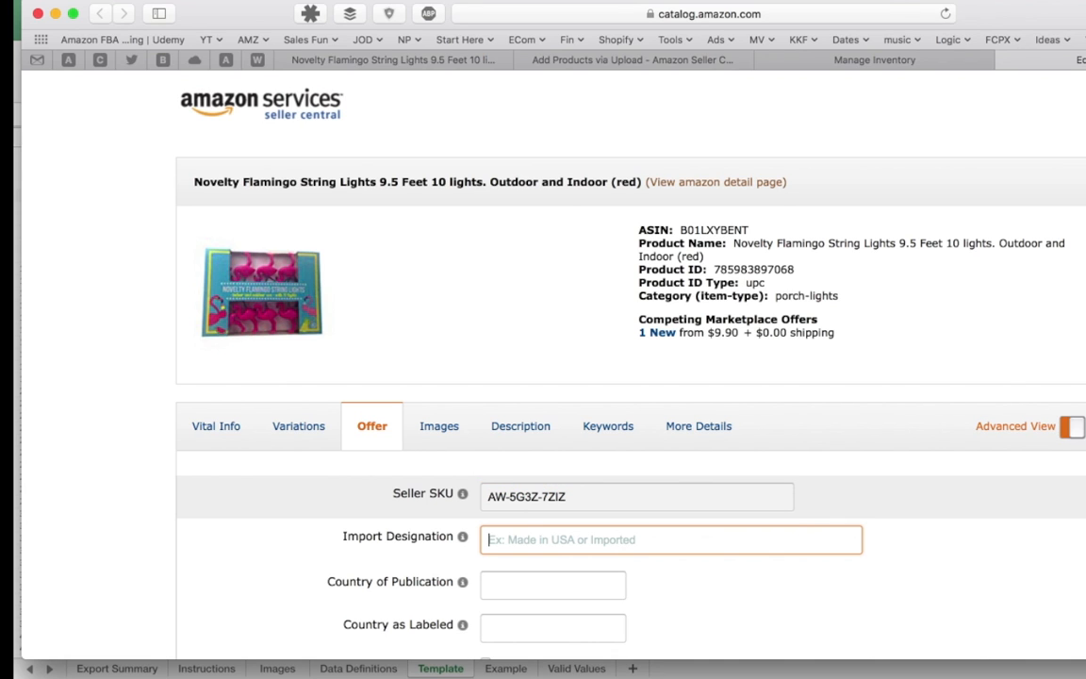
pyautogui.press('super+Tab')
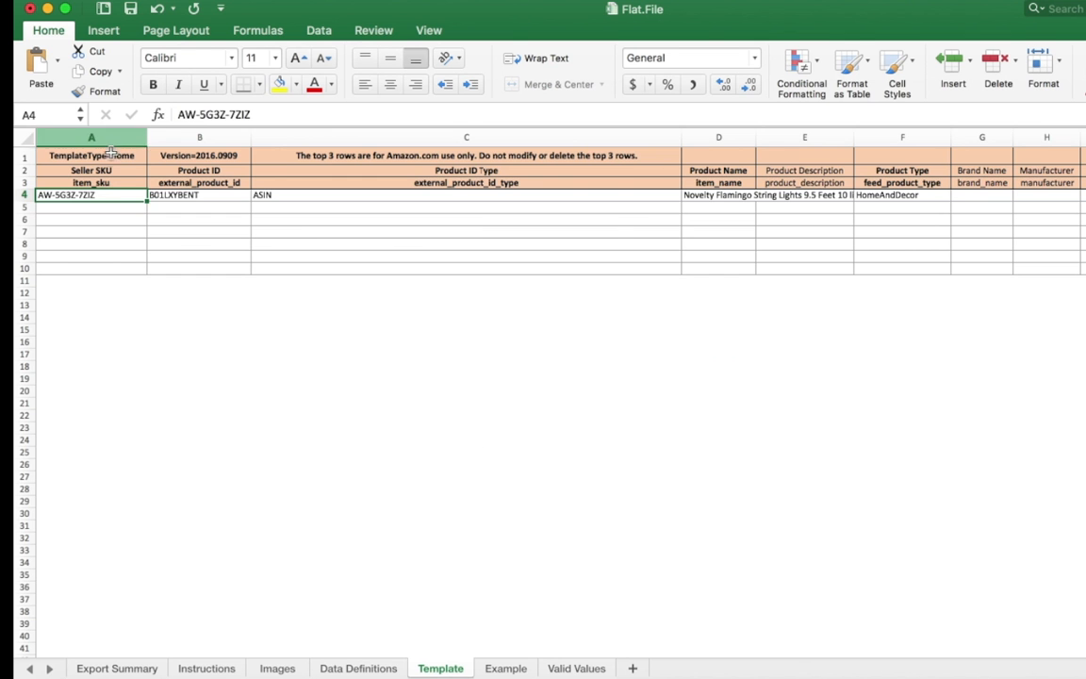
# Compare the product ID in cell B4 with the Product ID and its type options in the listing's Vital Info in Safari
pyautogui.click(216, 196)
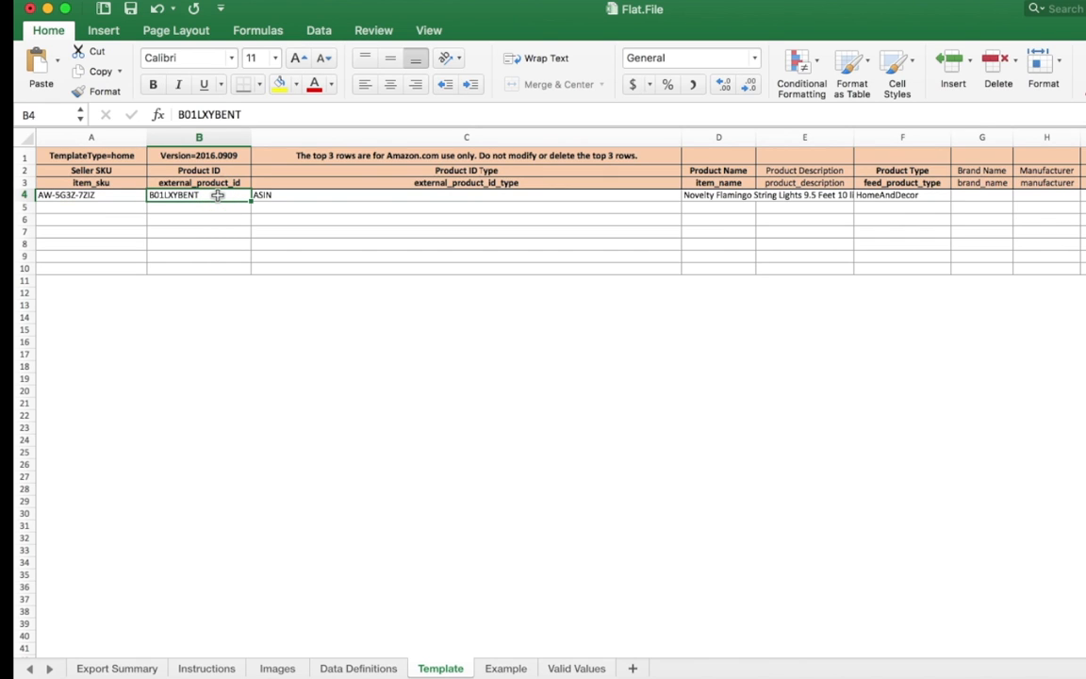
pyautogui.press('super+Tab')
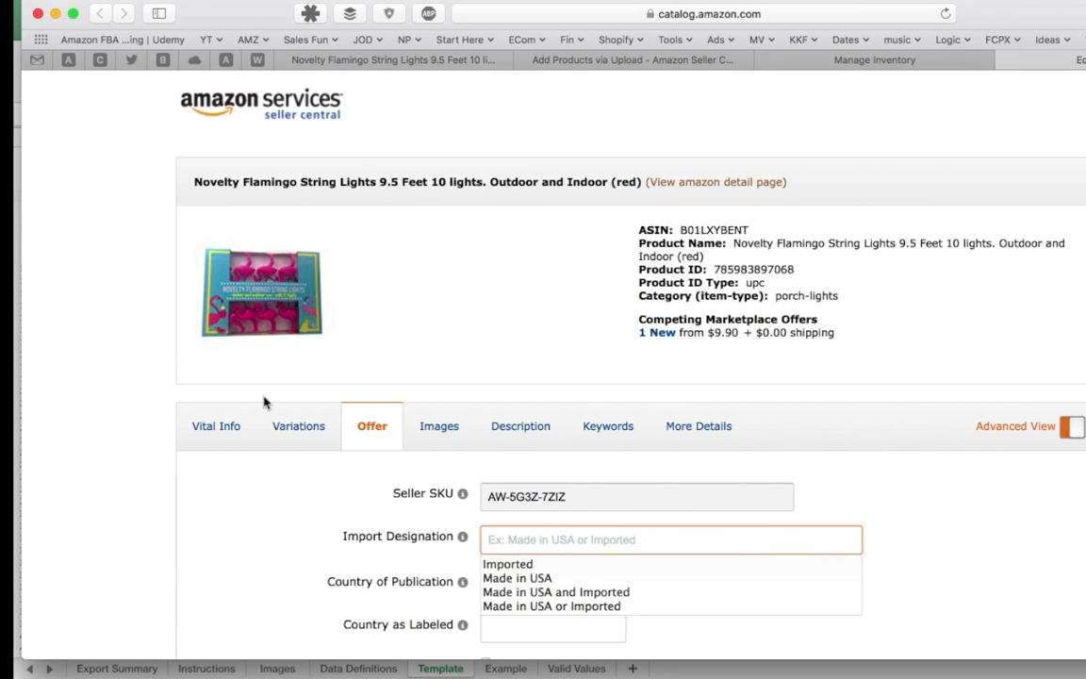
pyautogui.scroll(-2, 377, 431)
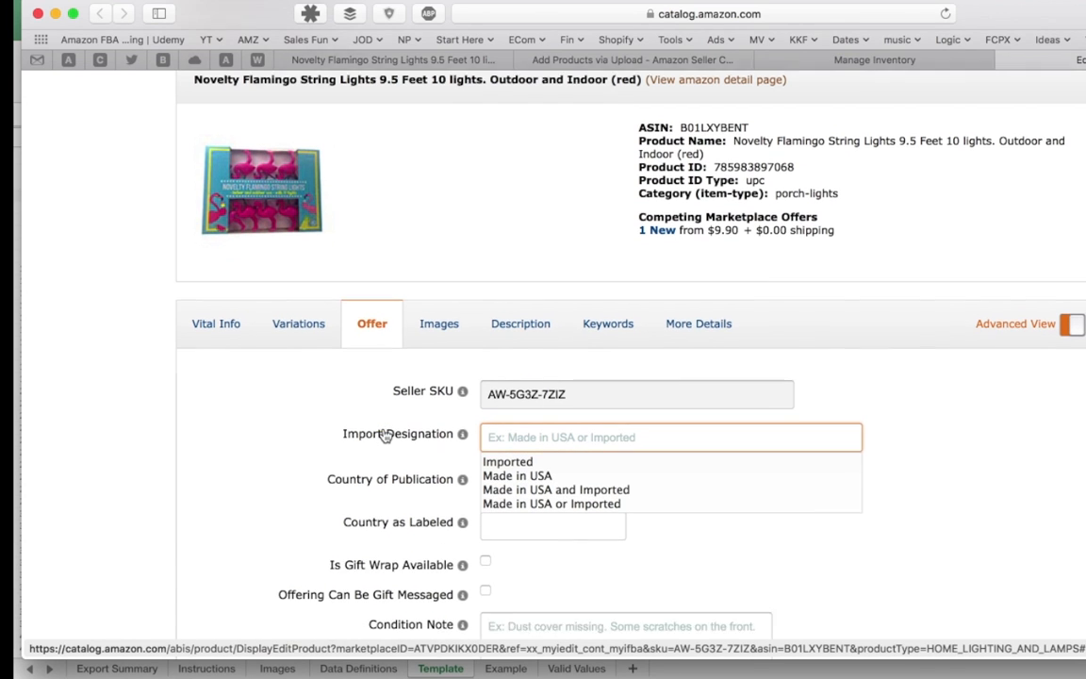
pyautogui.scroll(-1, 377, 377)
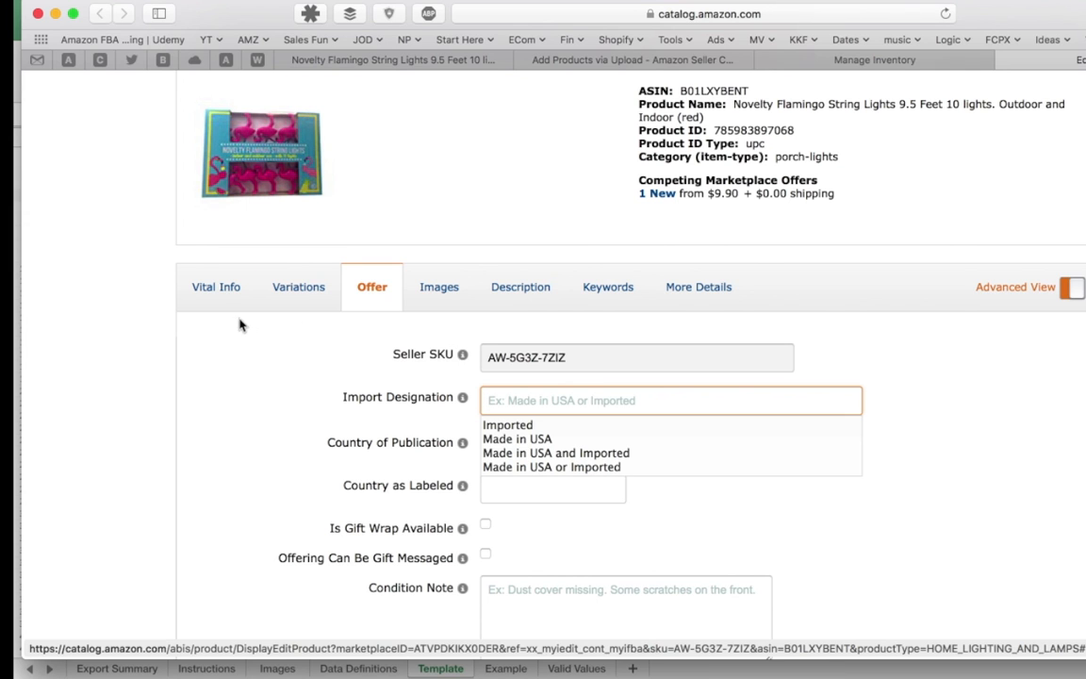
pyautogui.click(220, 290)
pyautogui.scroll(-1, 336, 495)
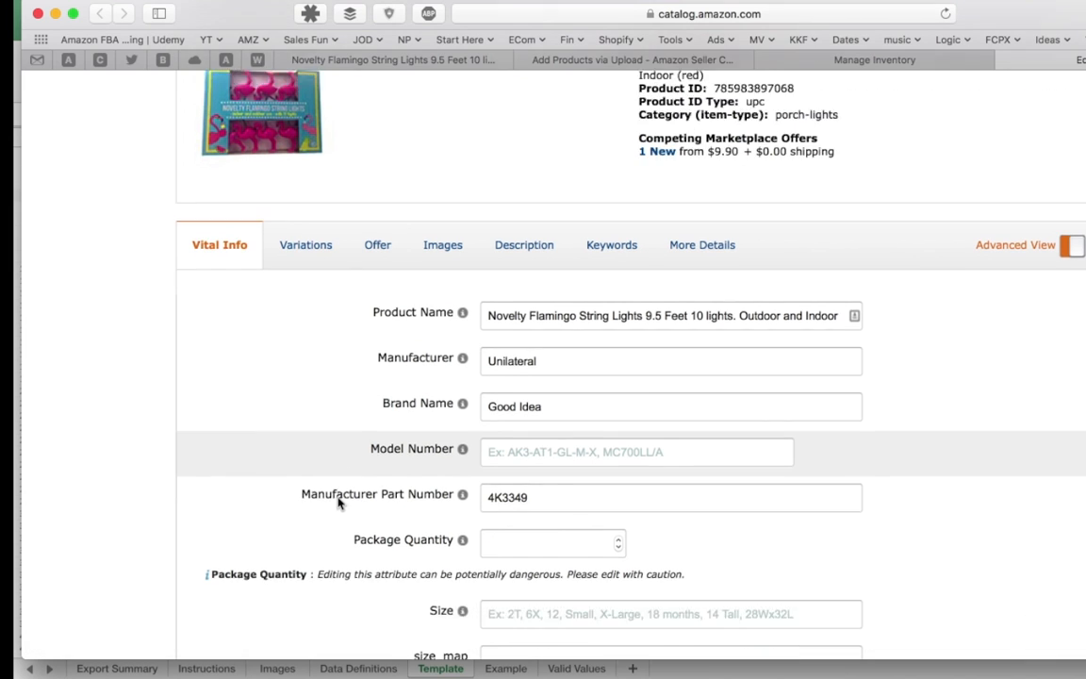
pyautogui.scroll(-10, 337, 502)
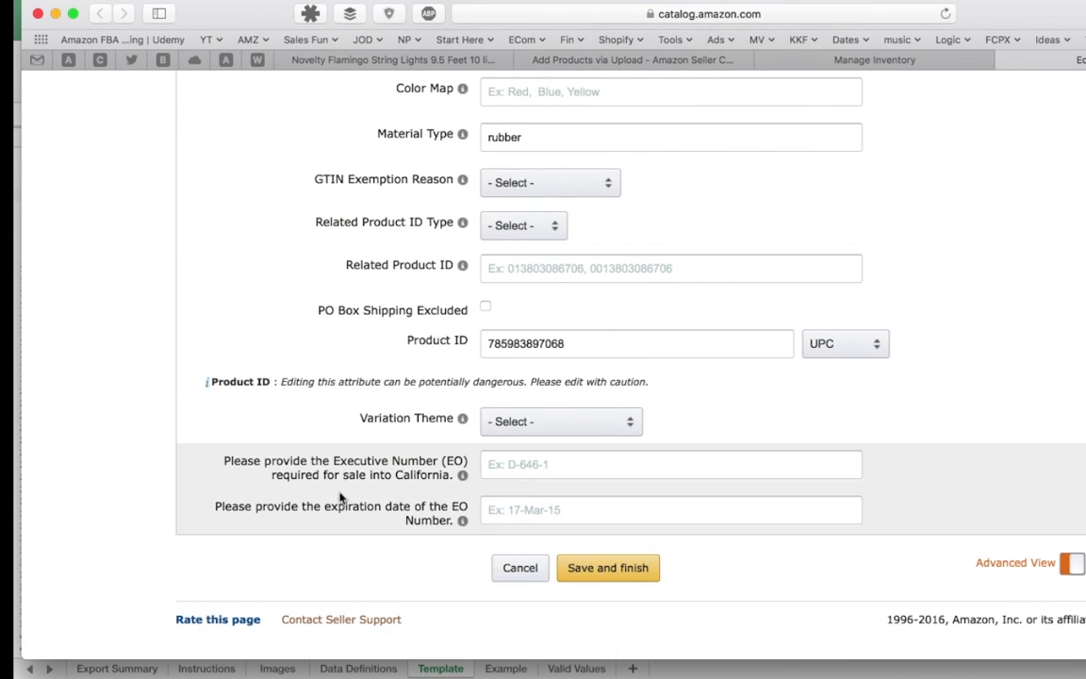
pyautogui.doubleClick(594, 342)
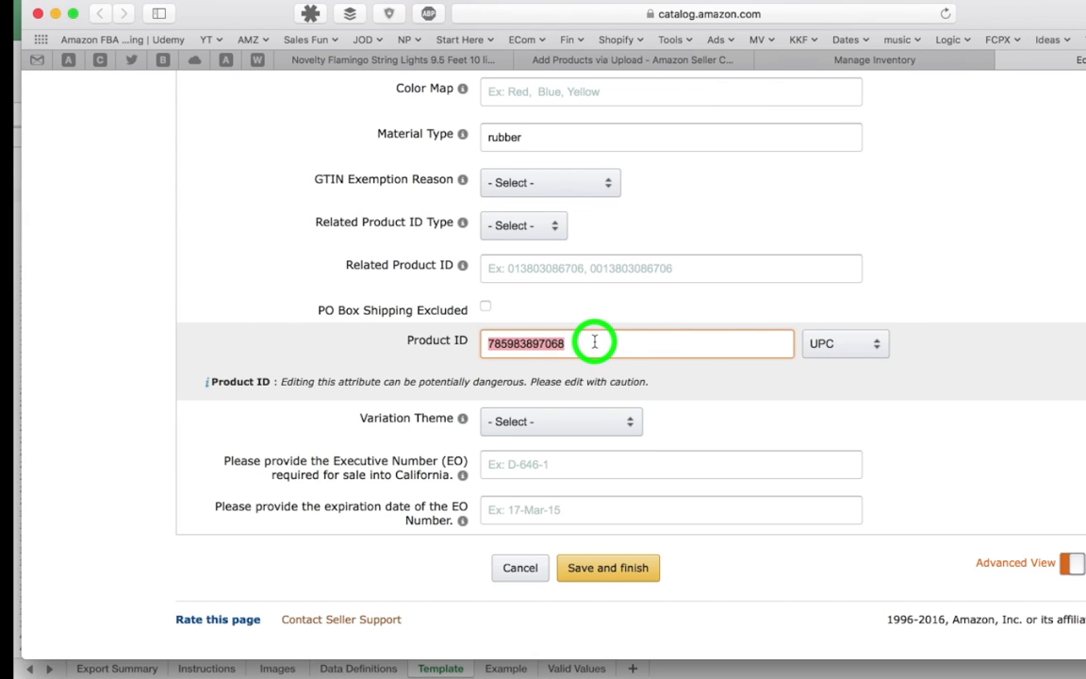
pyautogui.click(886, 343)
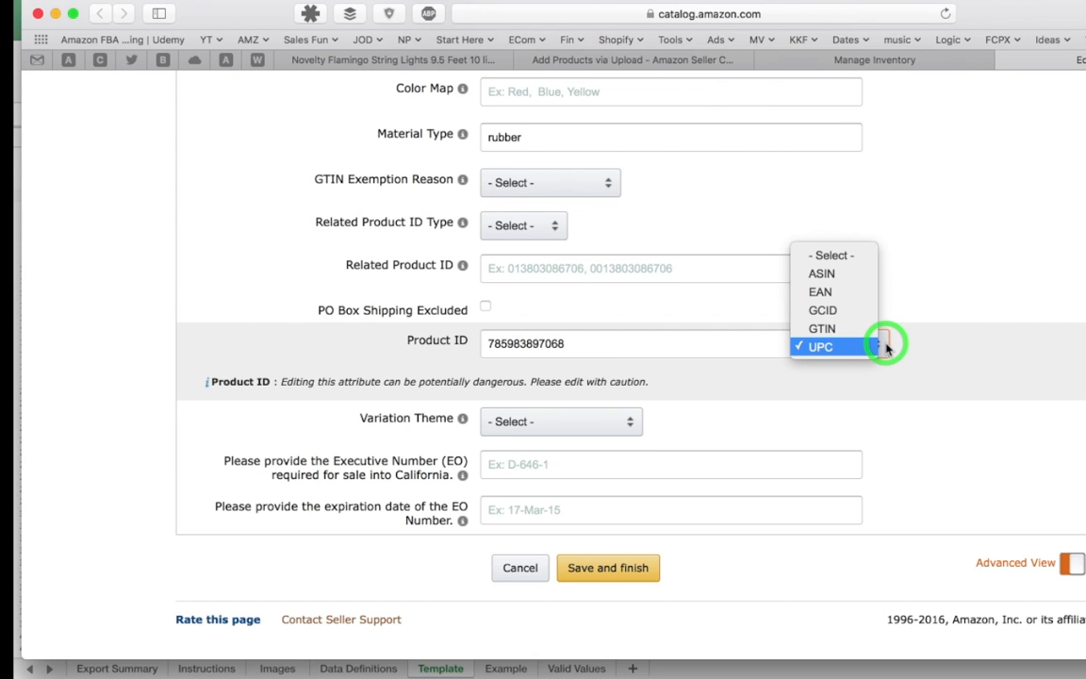
pyautogui.click(885, 347)
# Switch to Excel and examine the product ID and product ID type entries in cells B4 and C4
pyautogui.press('super+Tab')
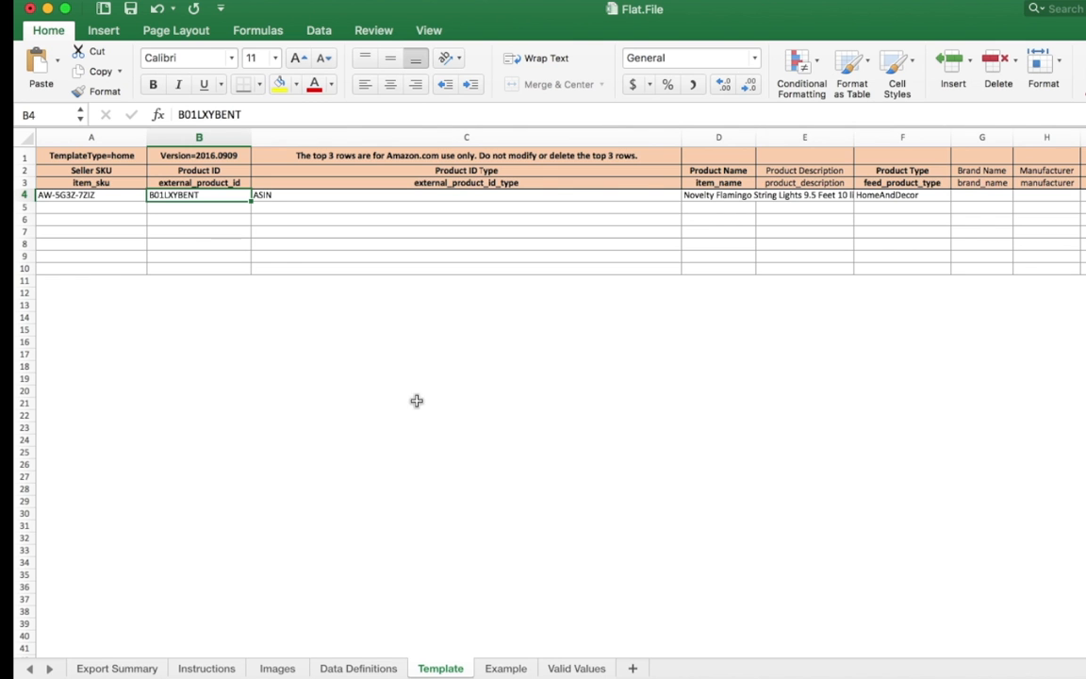
pyautogui.click(223, 195)
pyautogui.click(453, 199)
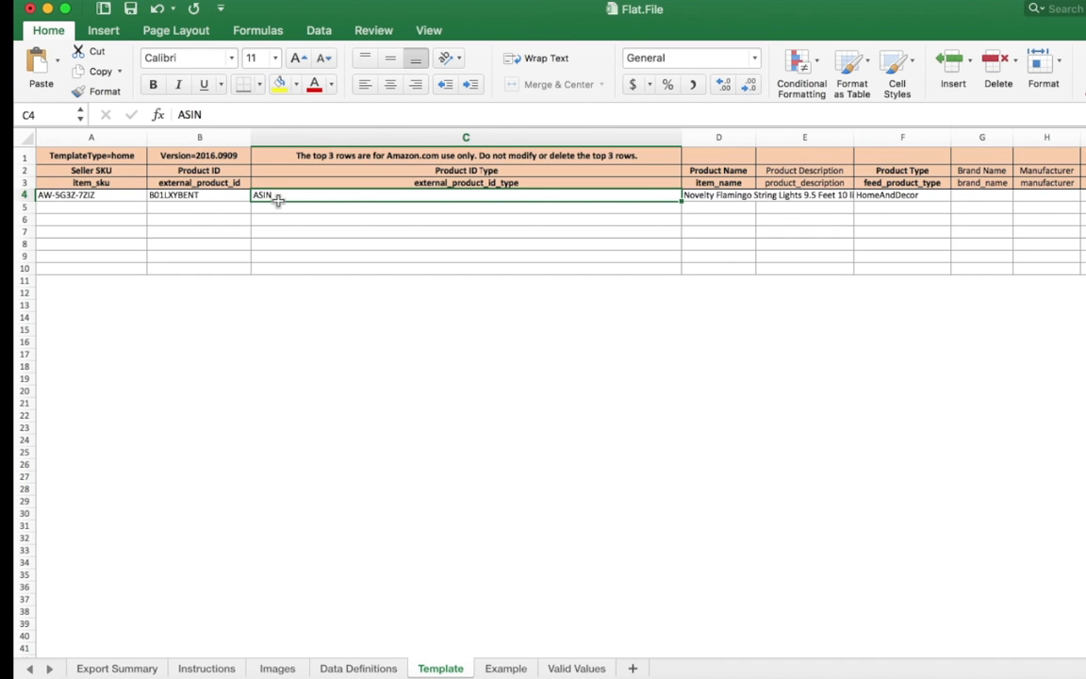
pyautogui.click(213, 198)
# Locate the ASIN in the product summary on the Safari listing page and return to the Excel template
pyautogui.press('super+Tab')
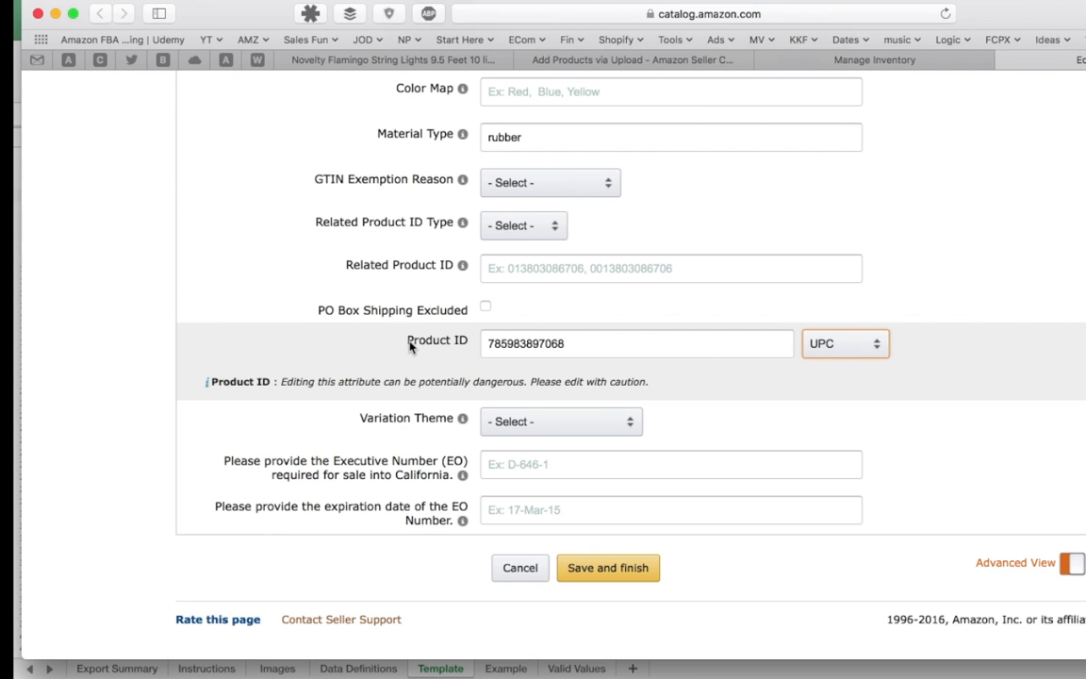
pyautogui.scroll(15, 424, 346)
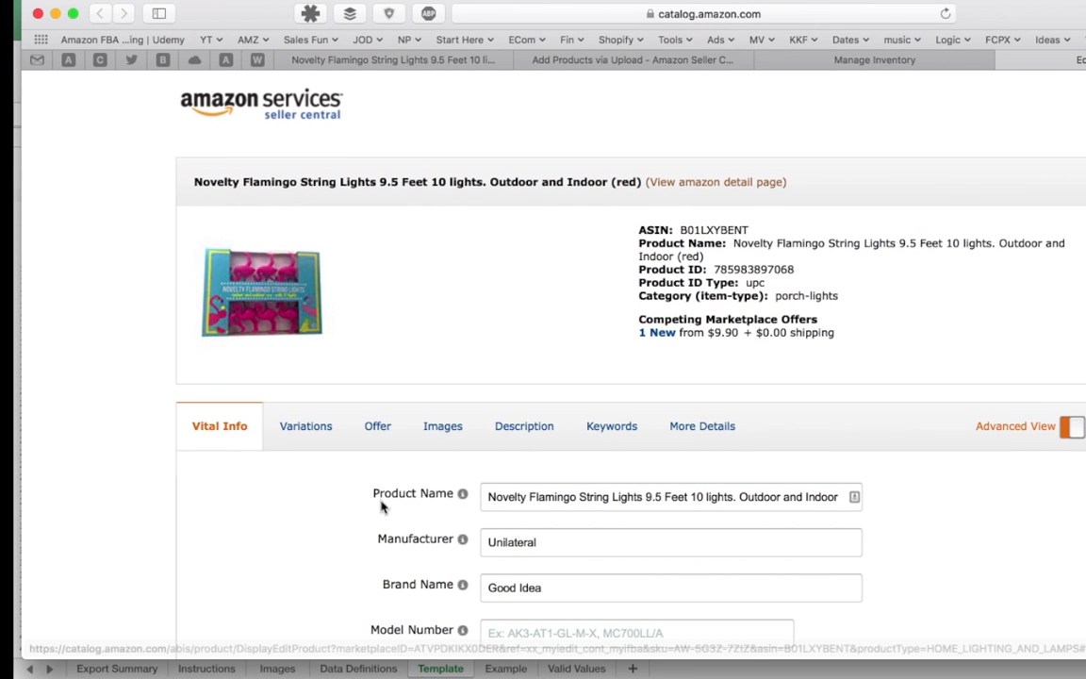
pyautogui.tripleClick(703, 230)
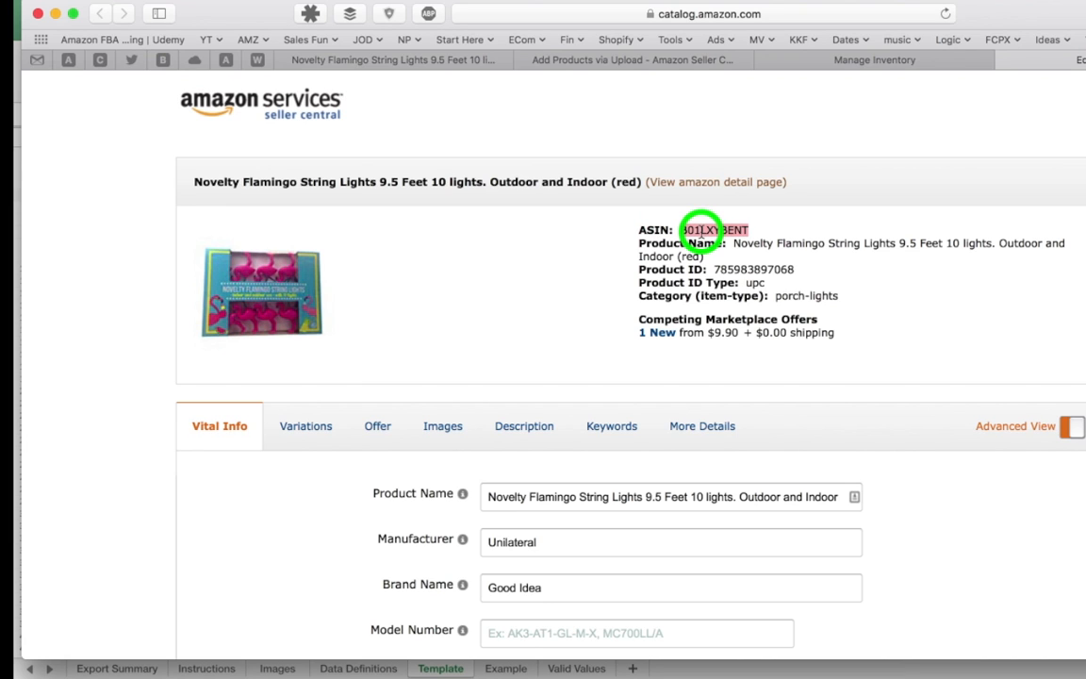
pyautogui.press('super+Tab')
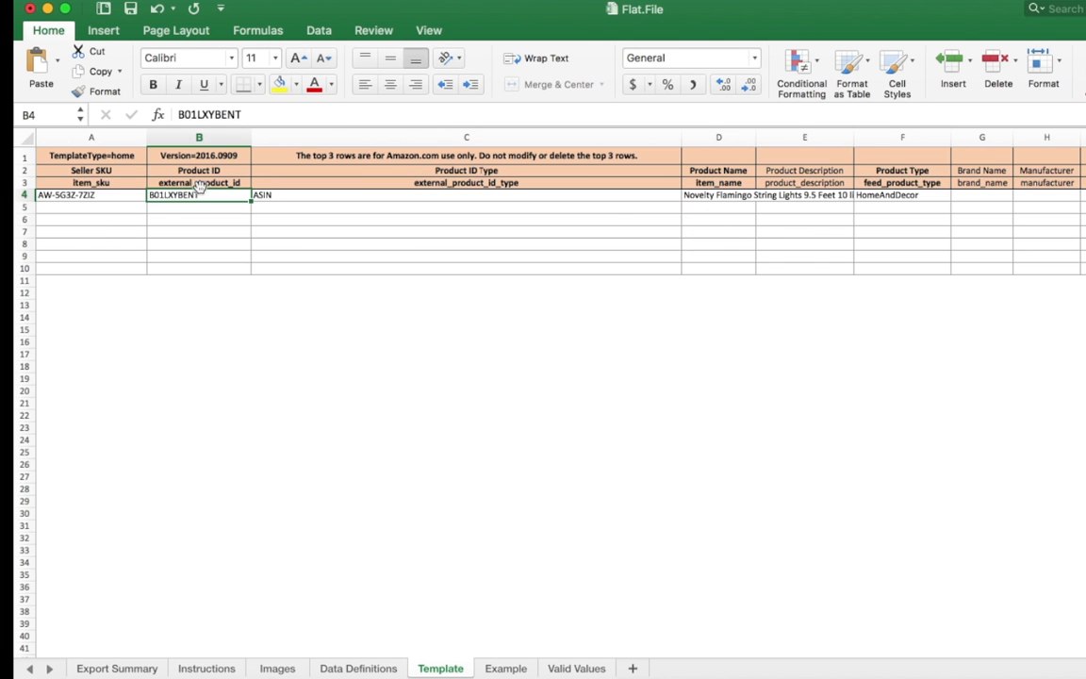
# Compare the Template worksheet's Product ID Type and offer columns with the matching colored headers on the Valid Values worksheet
pyautogui.click(302, 195)
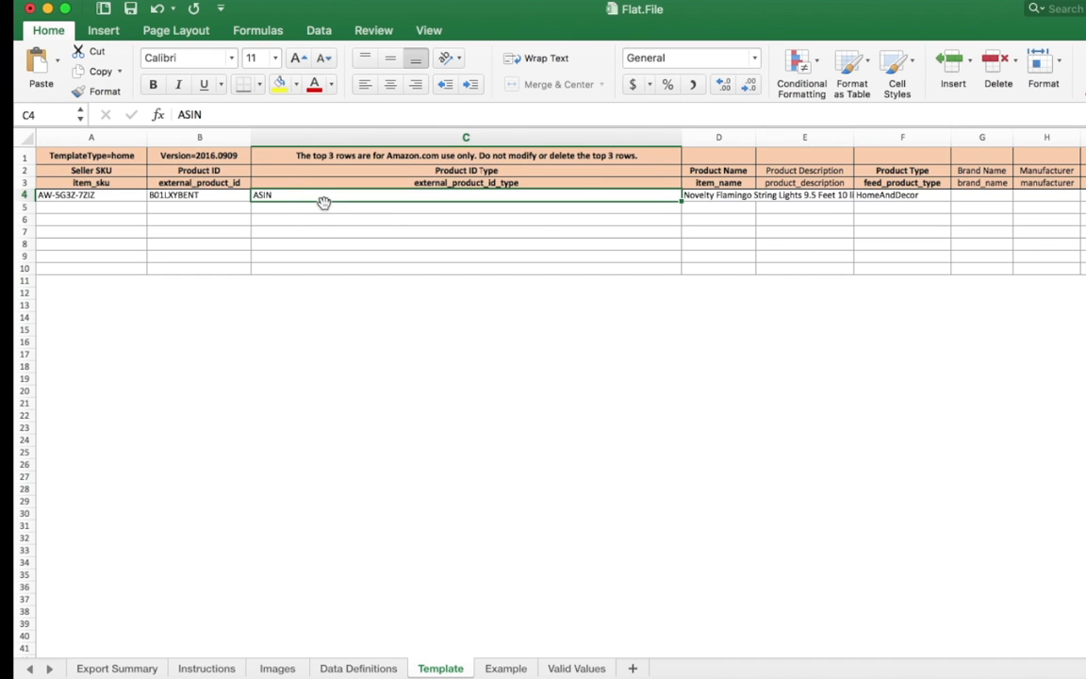
pyautogui.click(574, 668)
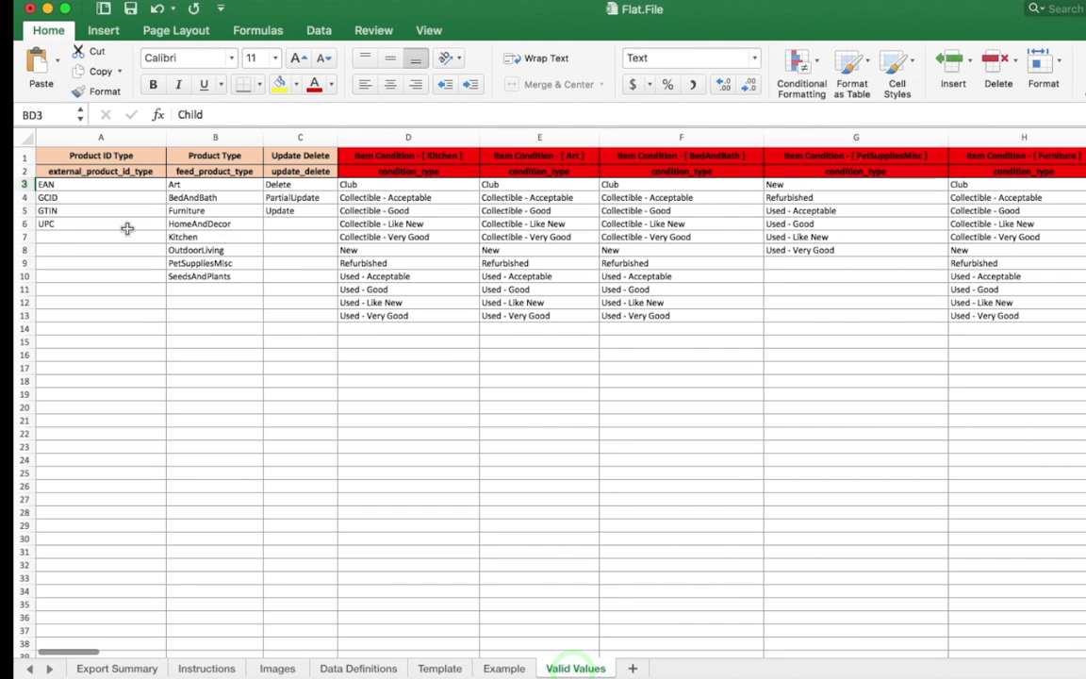
pyautogui.click(115, 154)
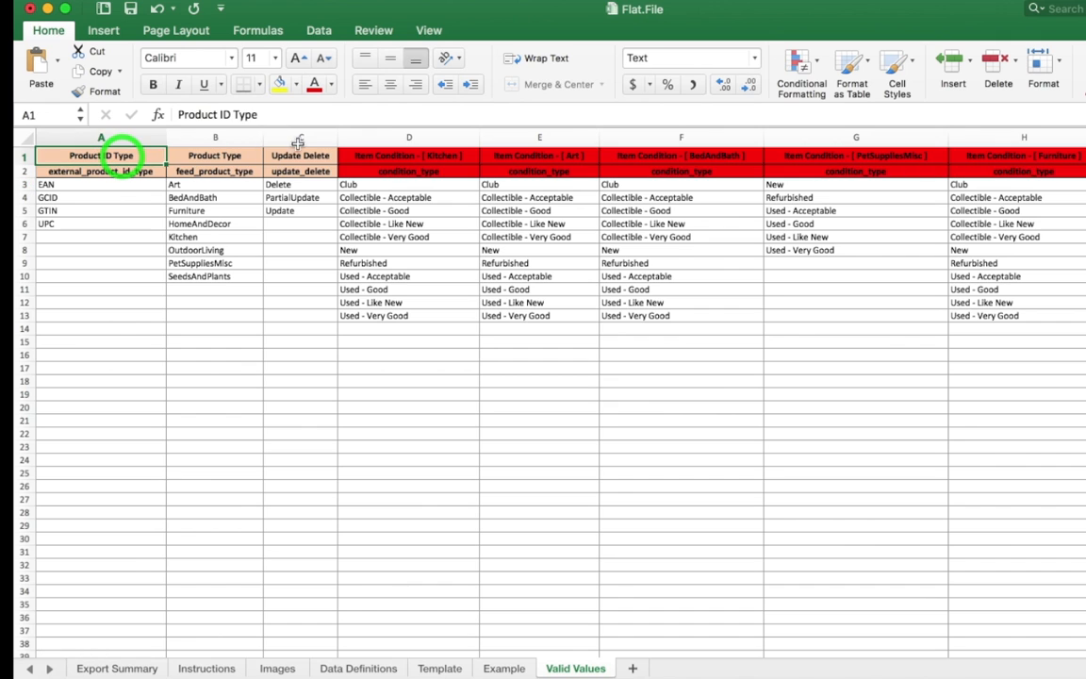
pyautogui.click(366, 156)
pyautogui.click(440, 668)
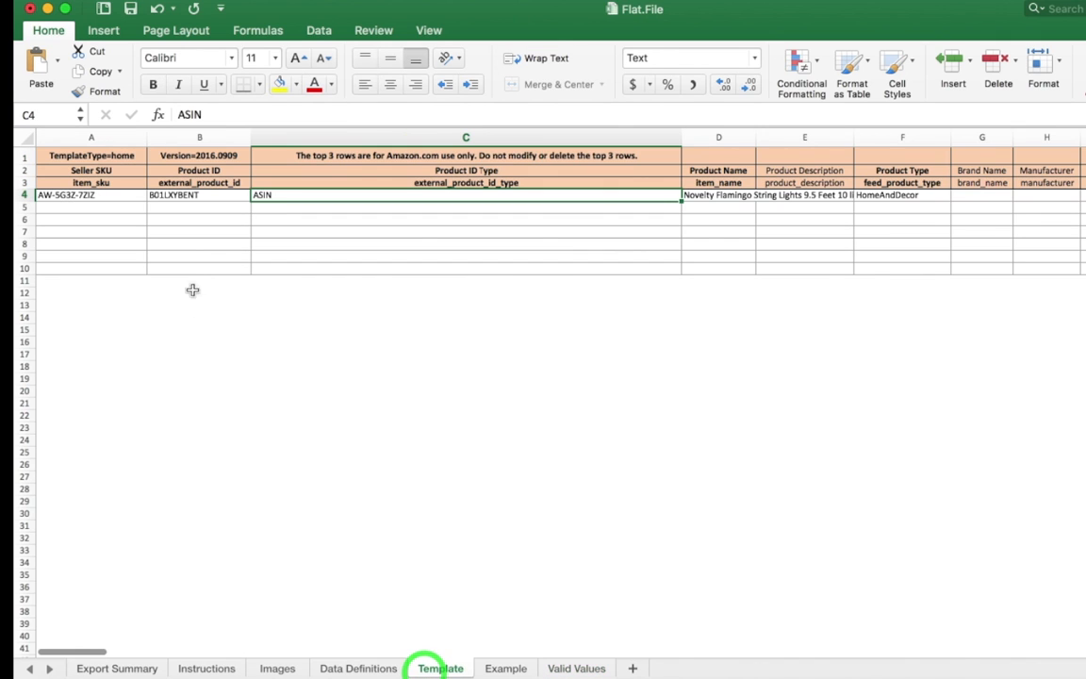
pyautogui.hscroll(10, 688, 358)
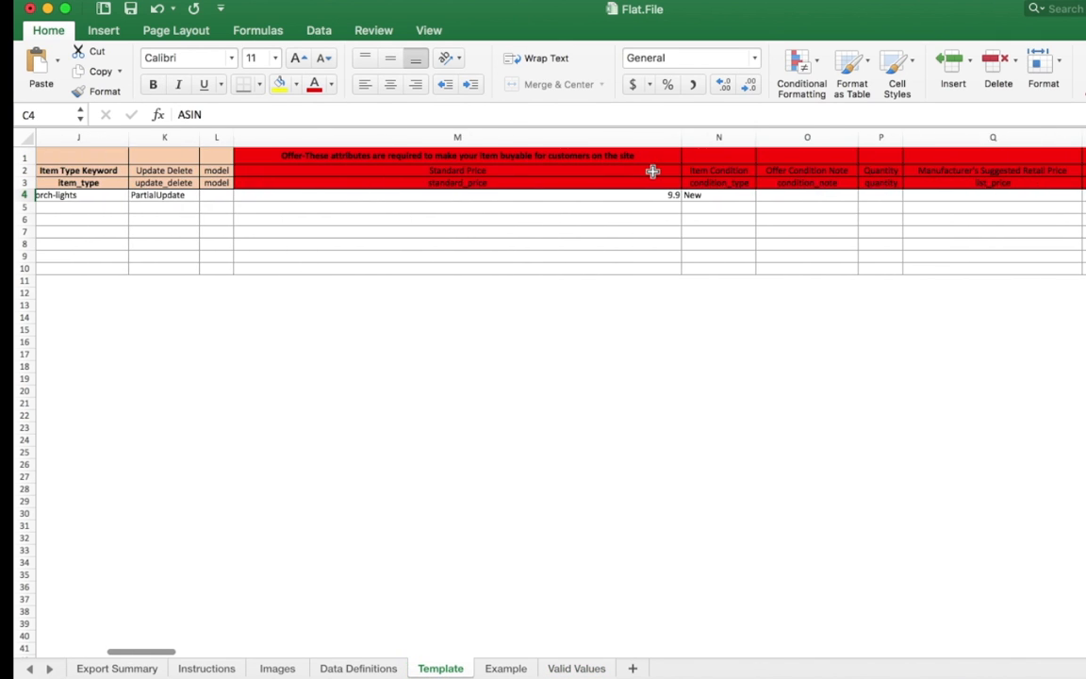
pyautogui.hscroll(-10, 514, 286)
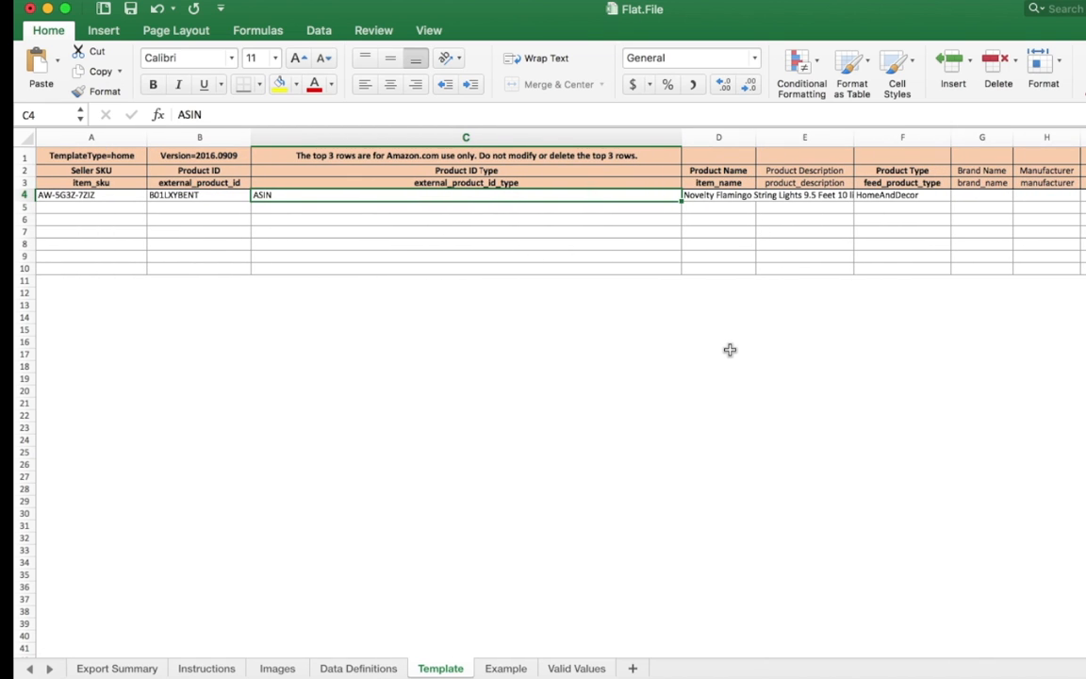
# Check the allowed Product ID Type entries on the Valid Values worksheet against cell C4 of the Template worksheet
pyautogui.click(586, 667)
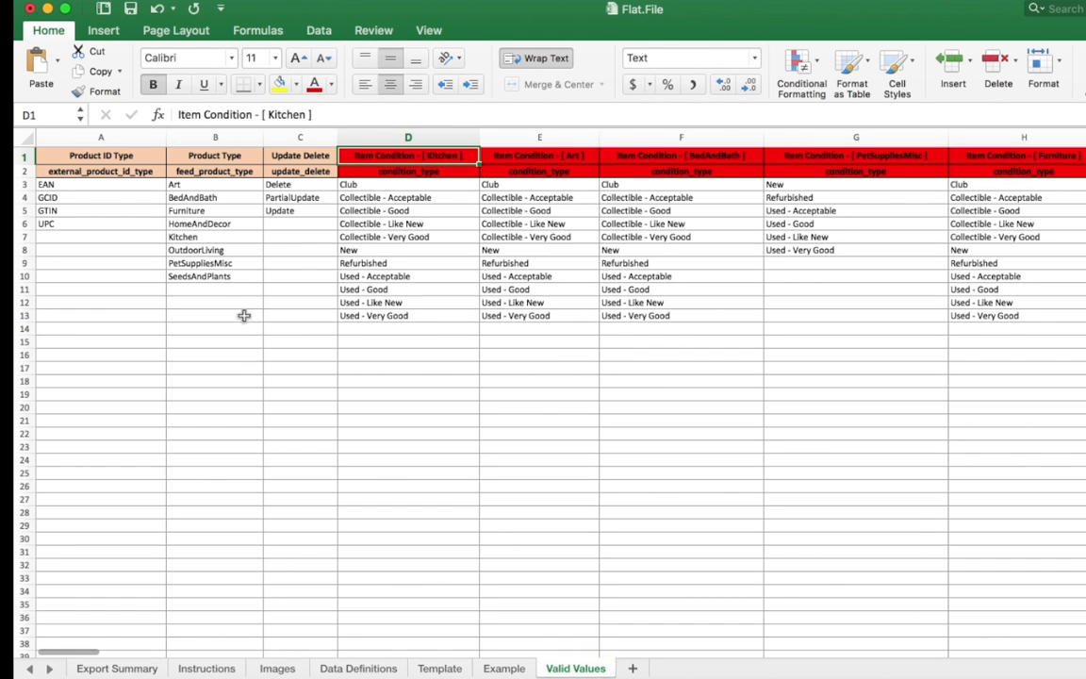
pyautogui.click(114, 154)
pyautogui.click(87, 188)
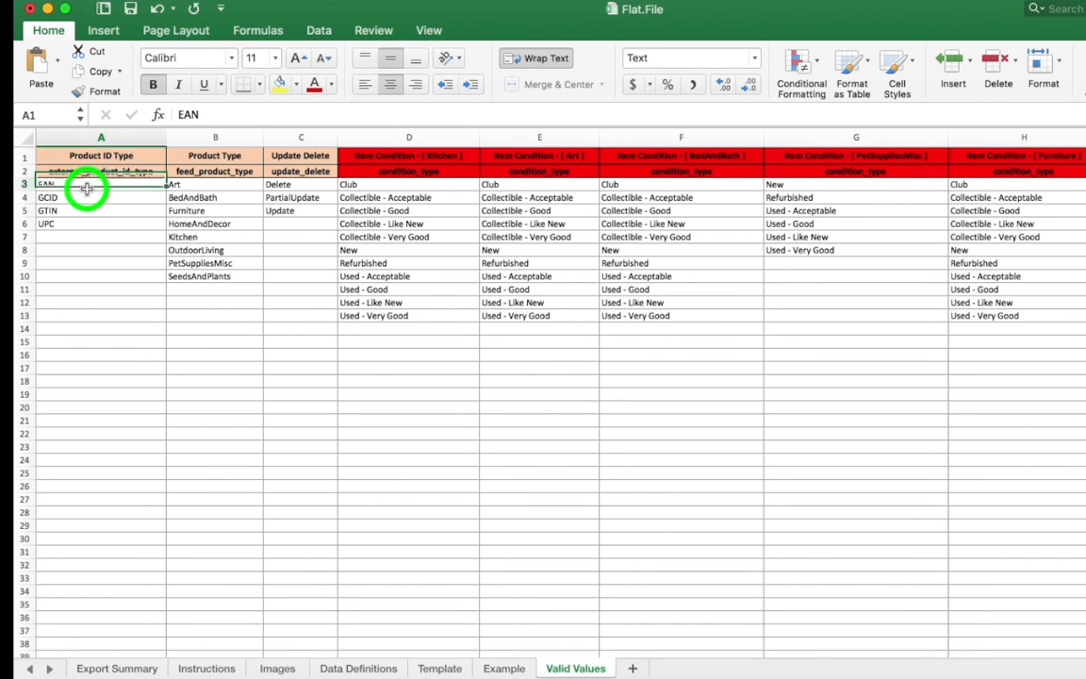
pyautogui.click(80, 199)
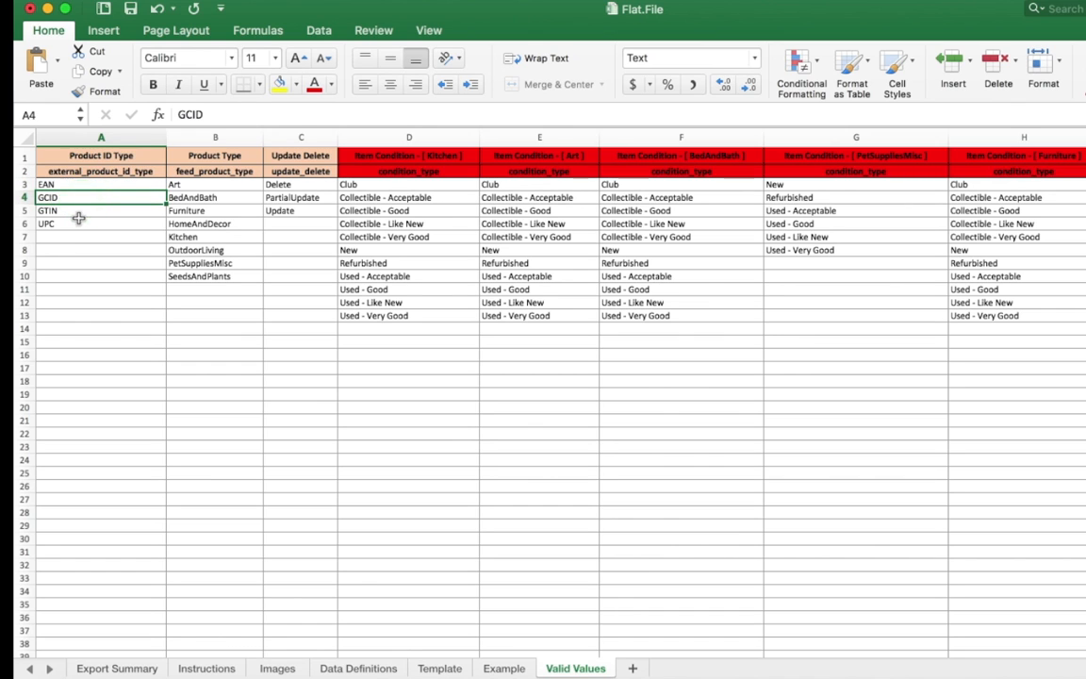
pyautogui.click(79, 222)
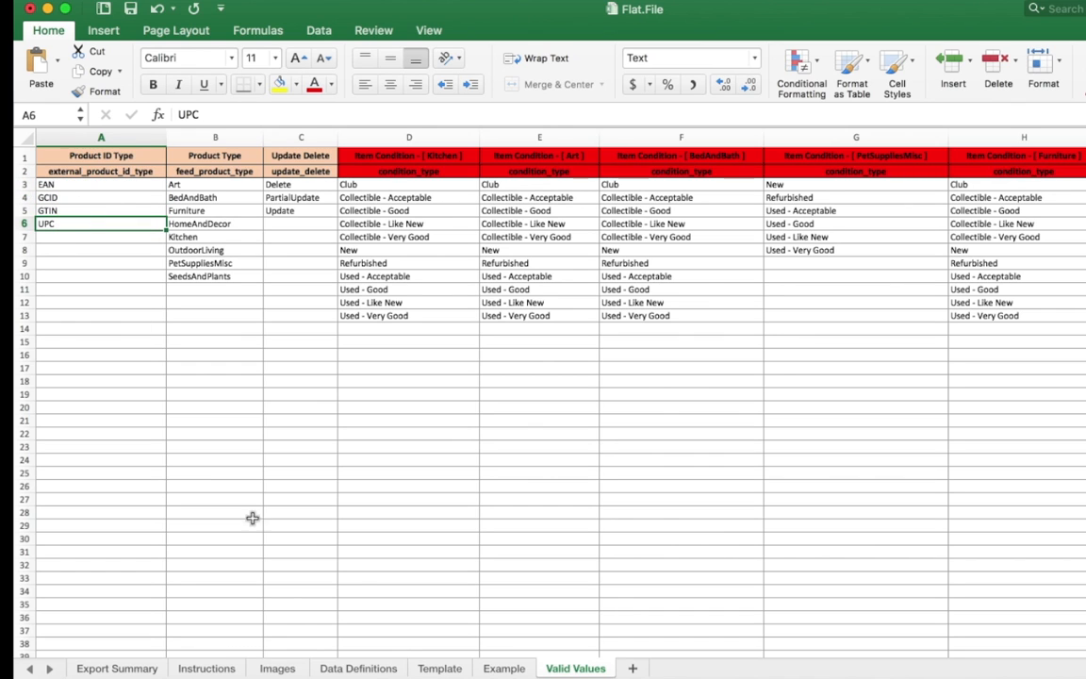
pyautogui.click(439, 666)
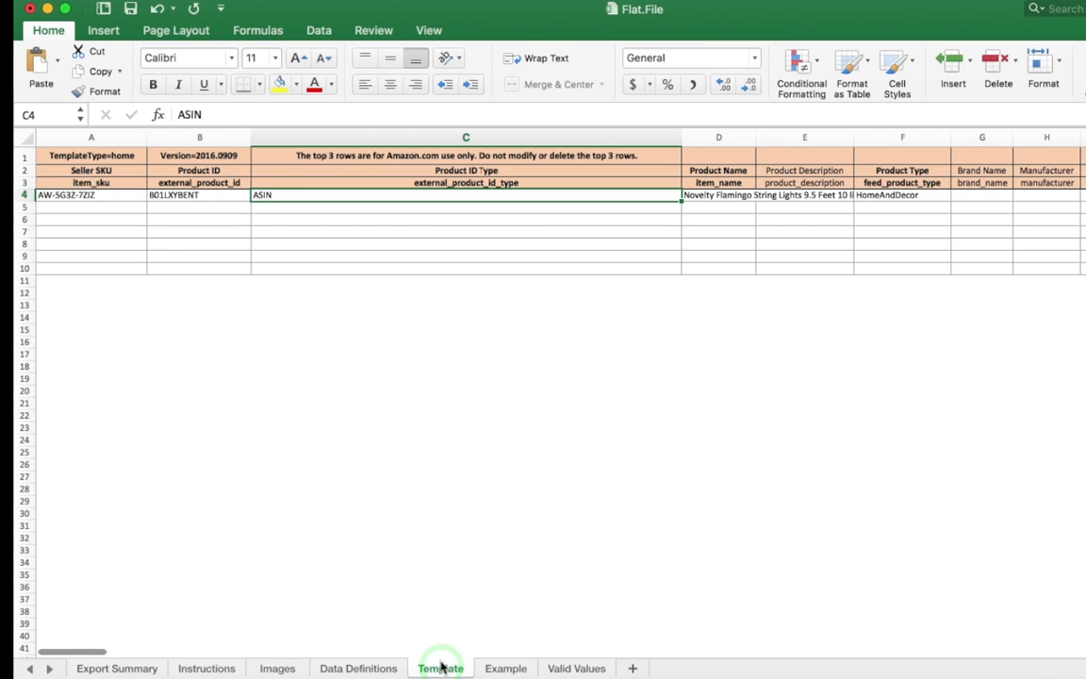
pyautogui.click(286, 196)
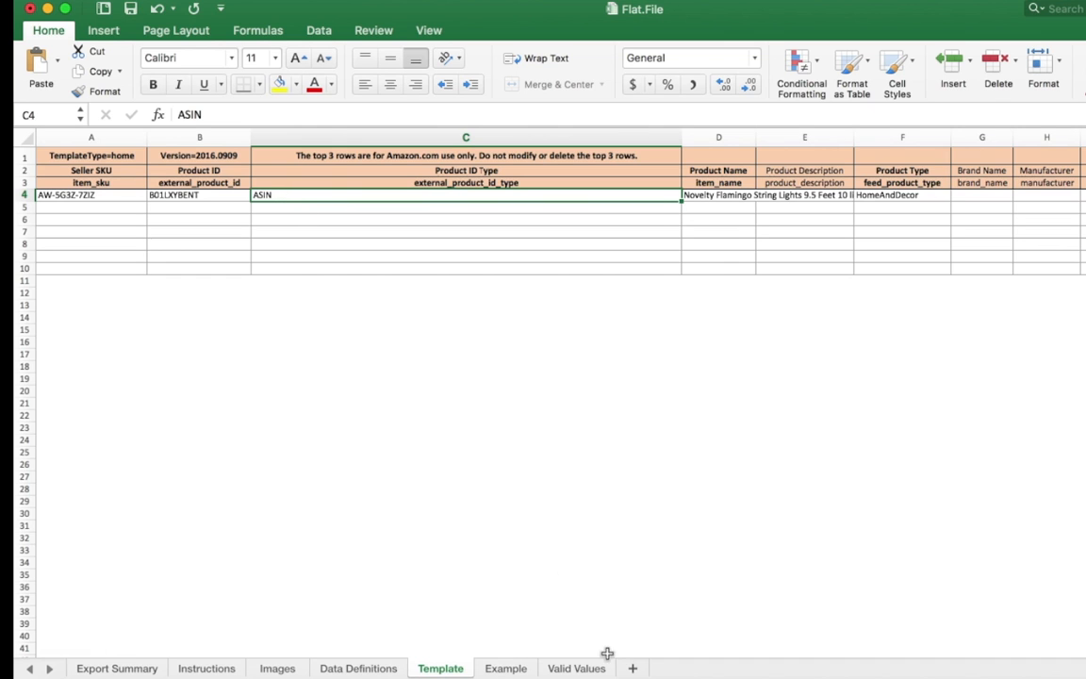
pyautogui.click(571, 667)
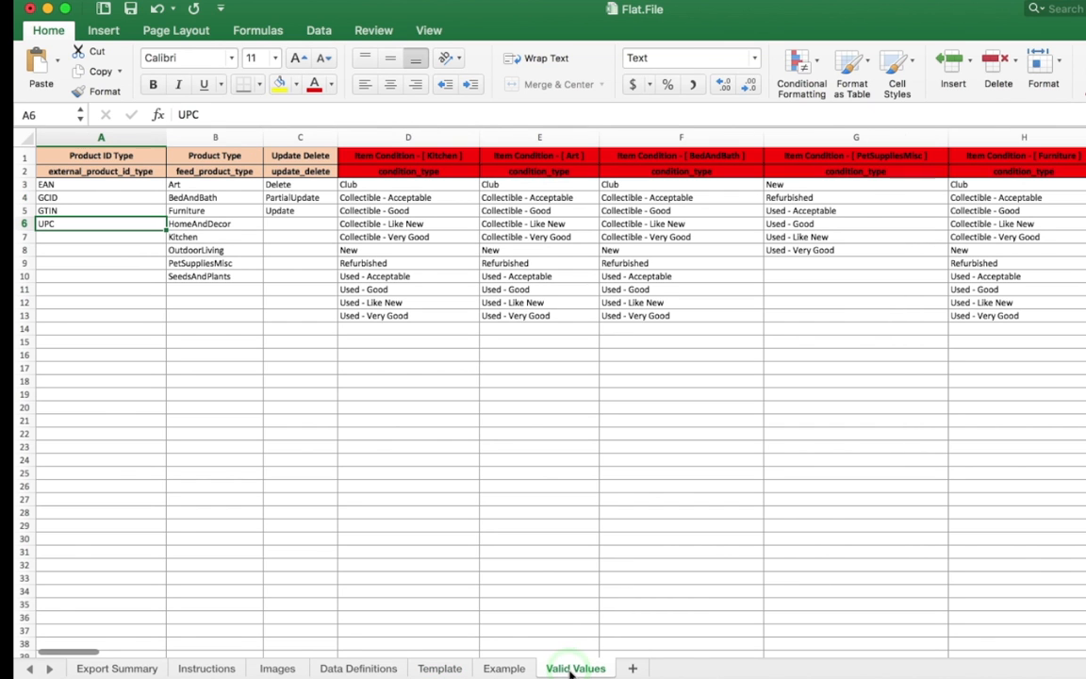
pyautogui.click(92, 197)
pyautogui.click(92, 224)
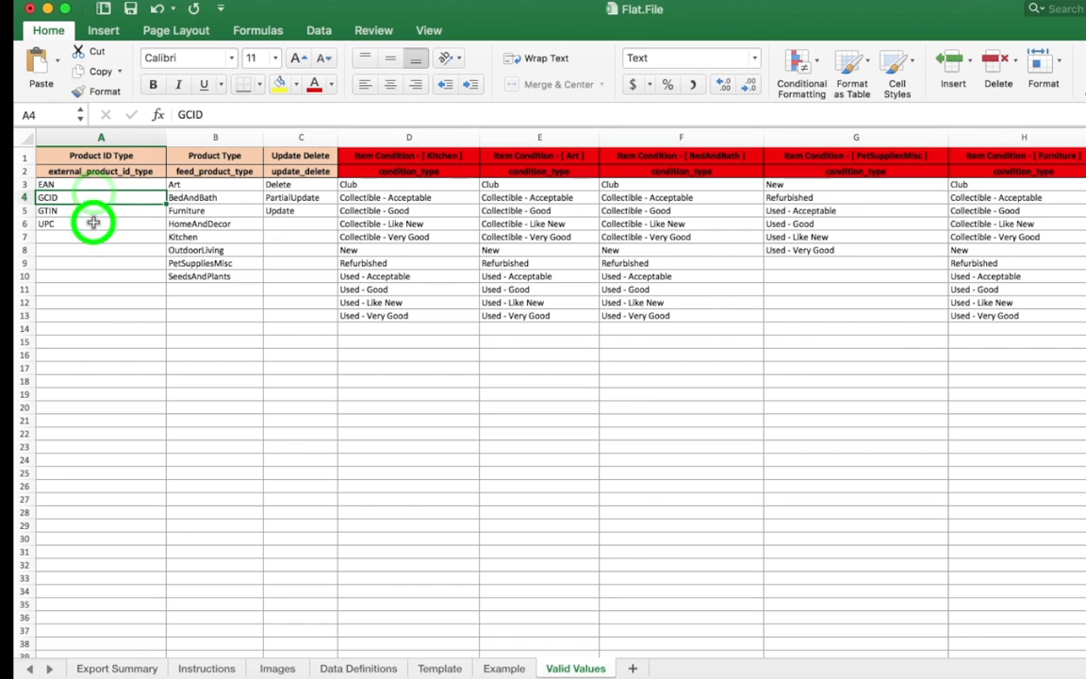
pyautogui.click(437, 668)
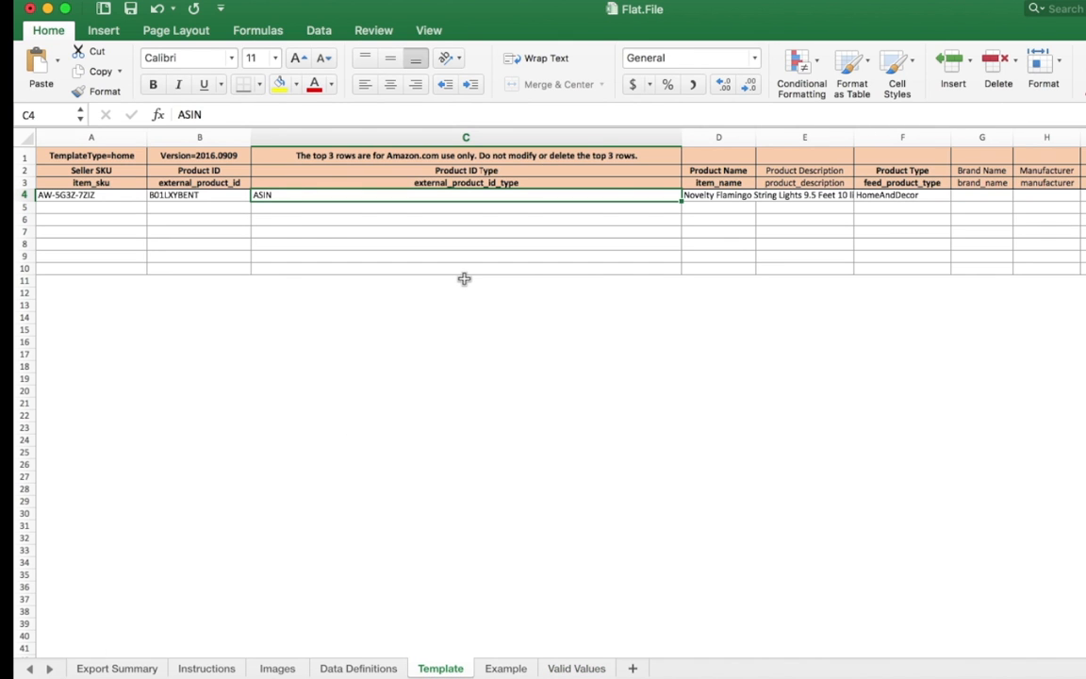
# Examine the Product Name and Product Description column headers on the Template worksheet
pyautogui.hscroll(8, 464, 278)
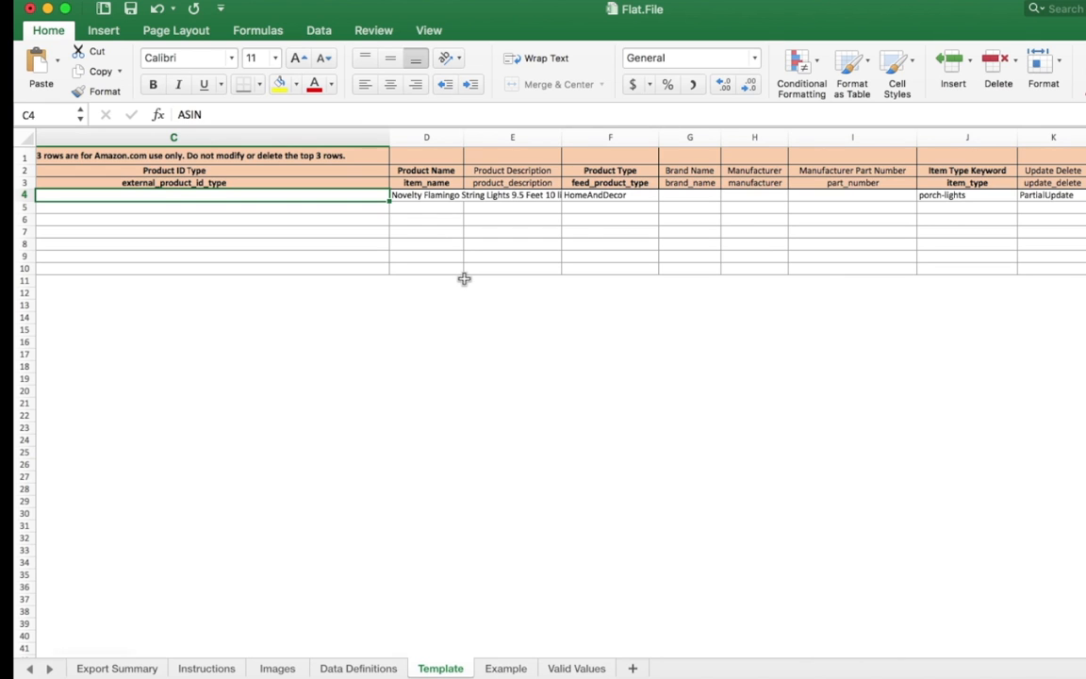
pyautogui.click(412, 172)
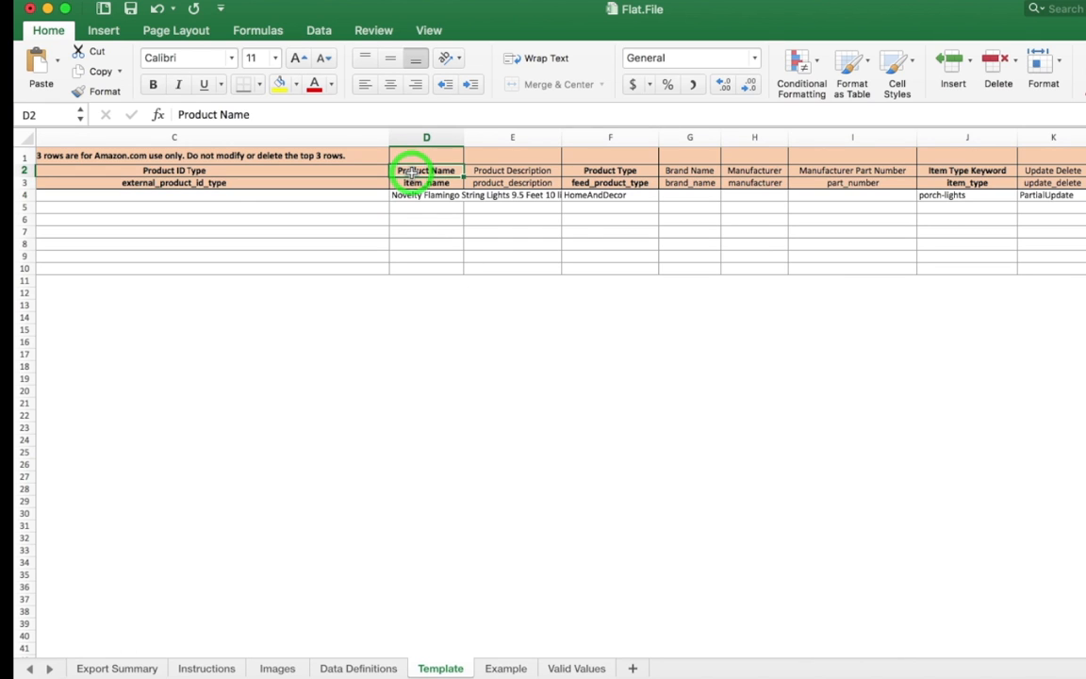
pyautogui.click(507, 171)
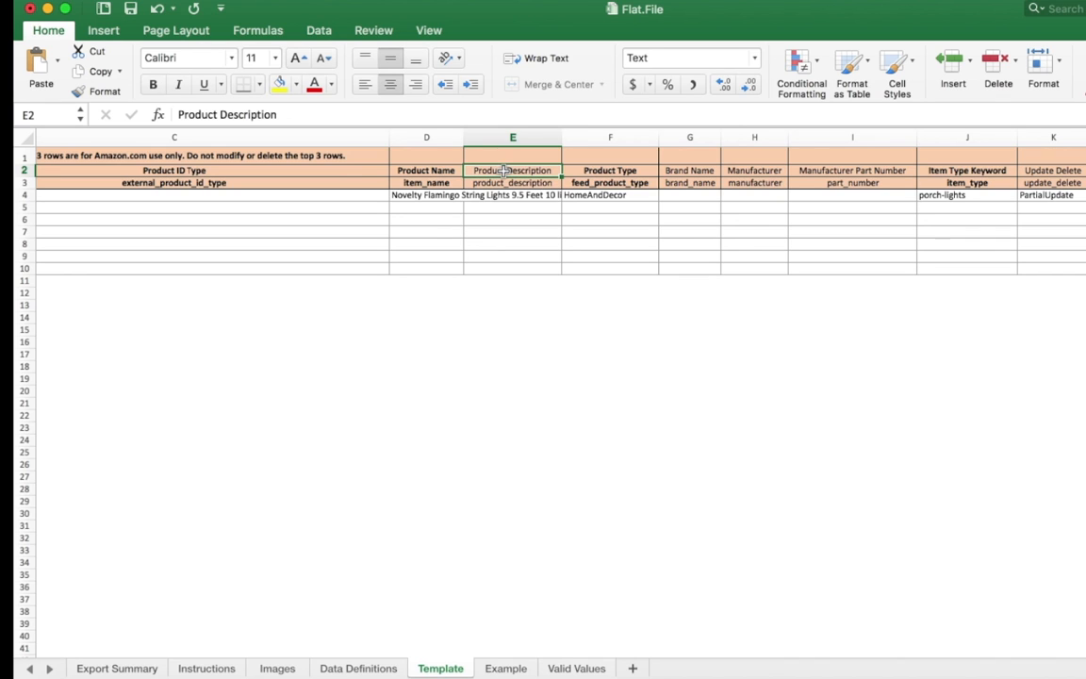
# Compare the product name in cell D4 with the Product Name field of the Safari listing, and return to Excel
pyautogui.doubleClick(428, 196)
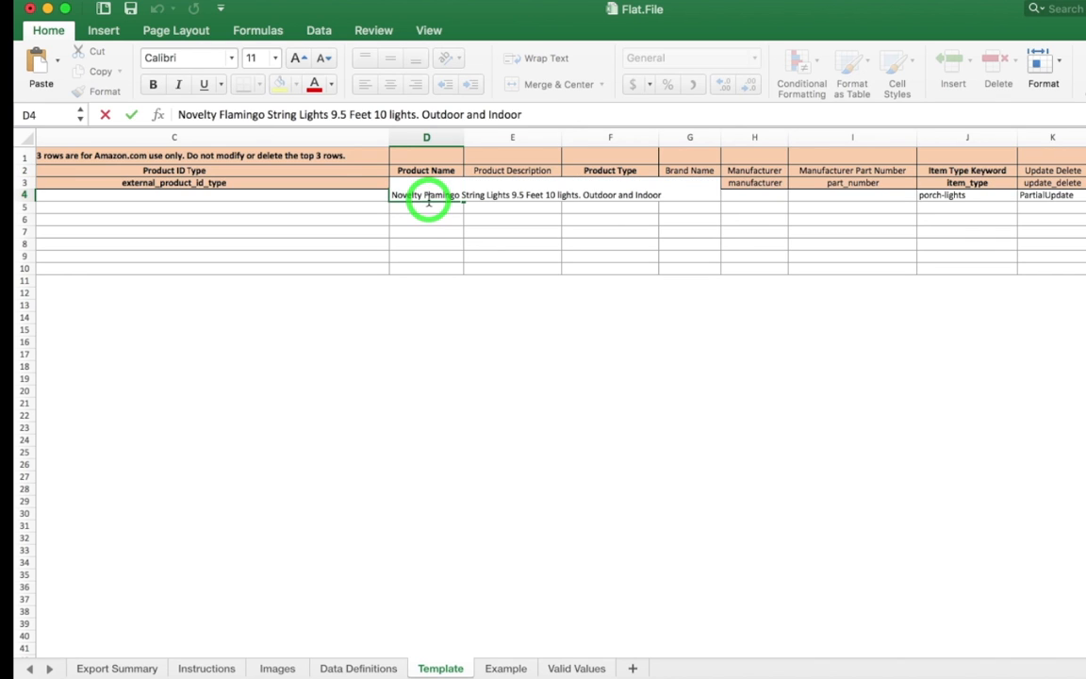
pyautogui.moveTo(177, 114); pyautogui.dragTo(589, 124)
pyautogui.click(412, 677)
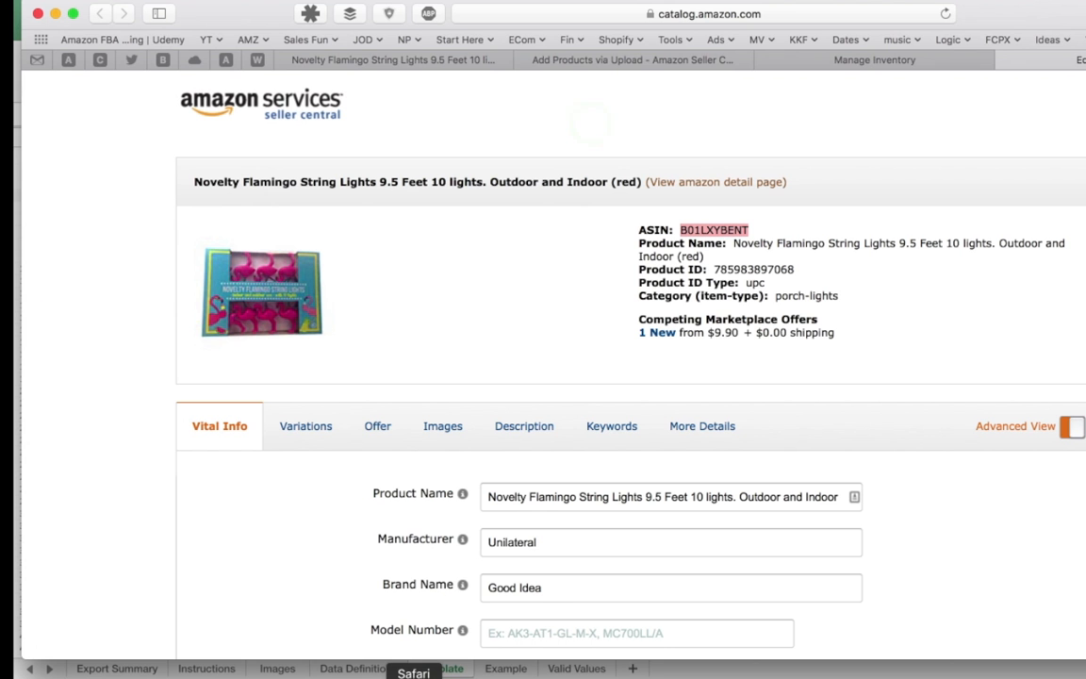
pyautogui.click(520, 494)
pyautogui.tripleClick(520, 494)
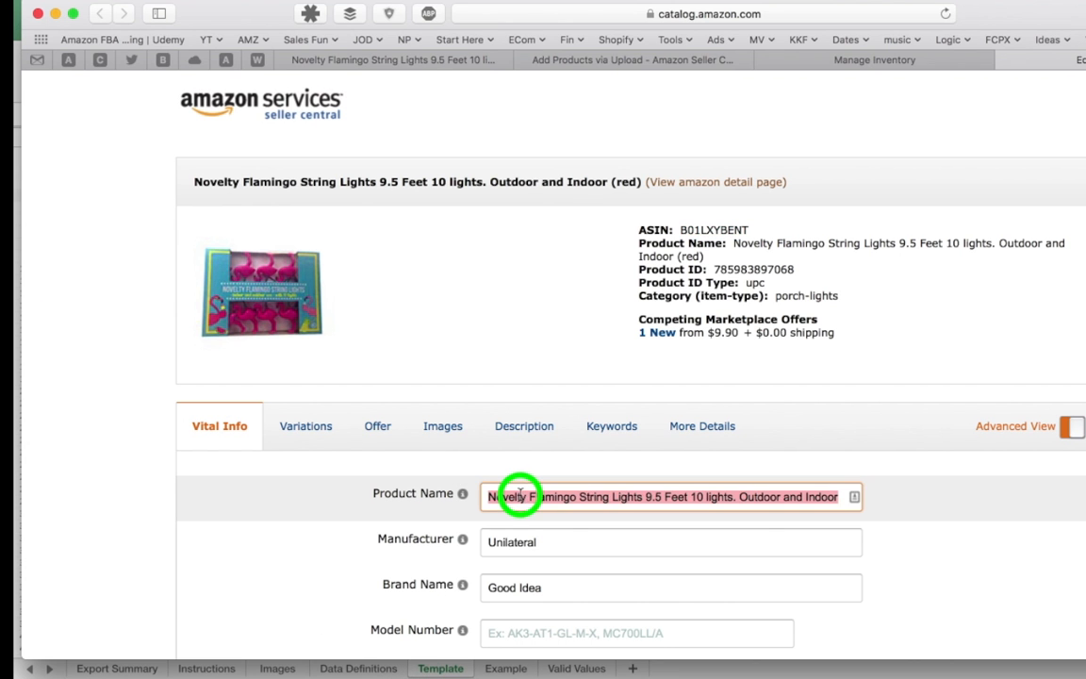
pyautogui.press('super+Tab')
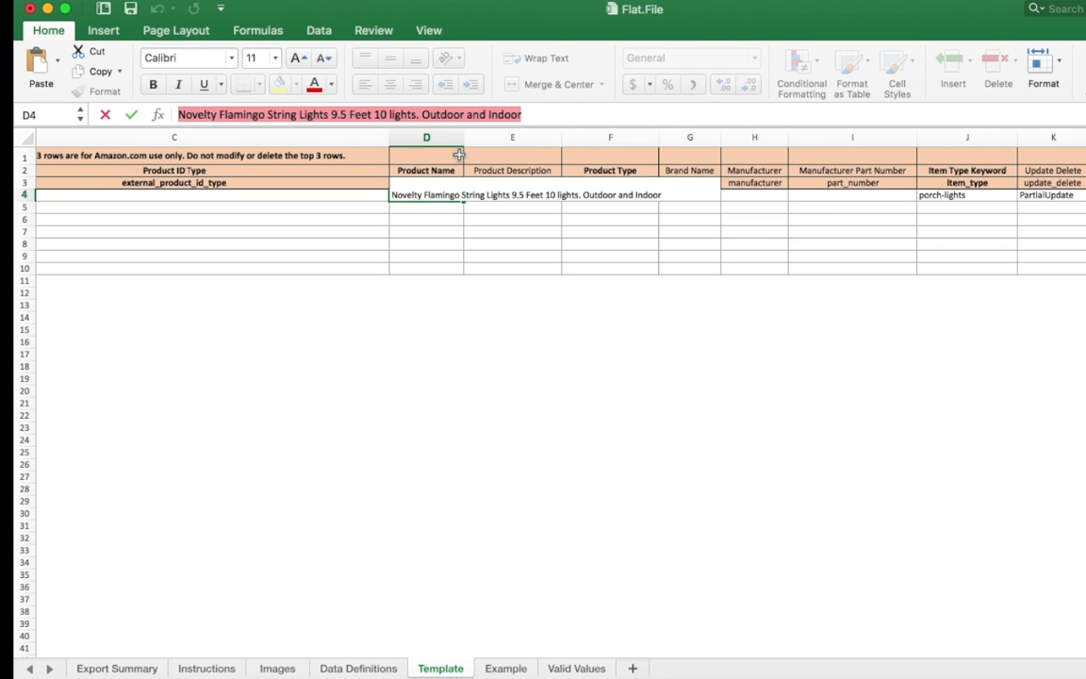
# Compare the Template worksheet's Product Description column with the listing's Description section in Safari, and return to Excel
pyautogui.click(497, 170)
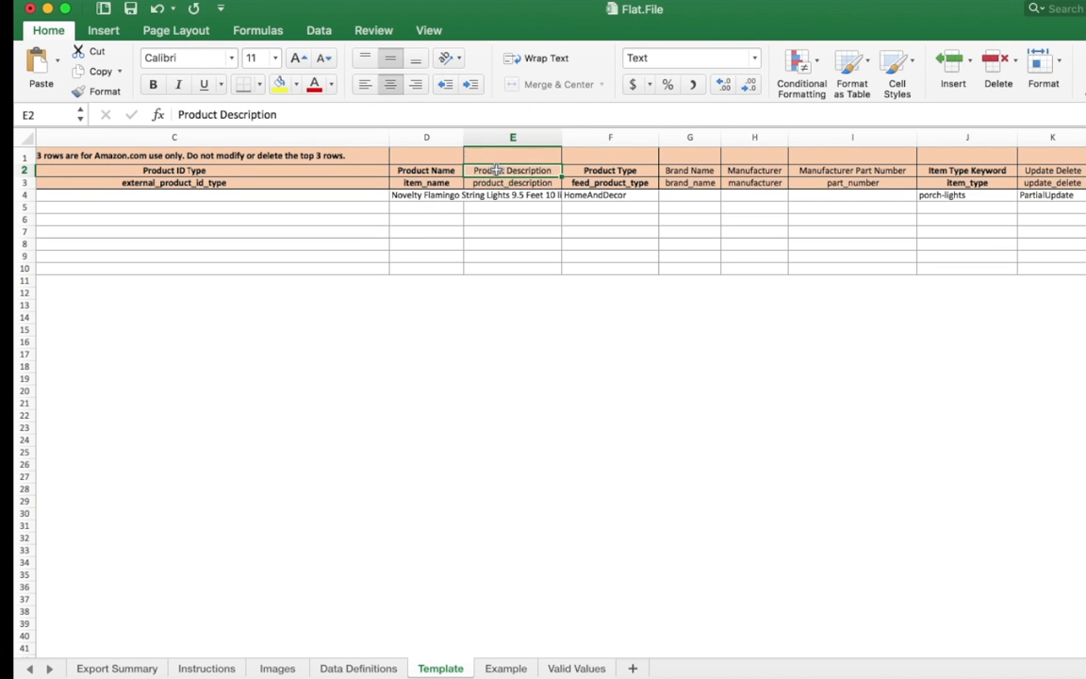
pyautogui.click(509, 195)
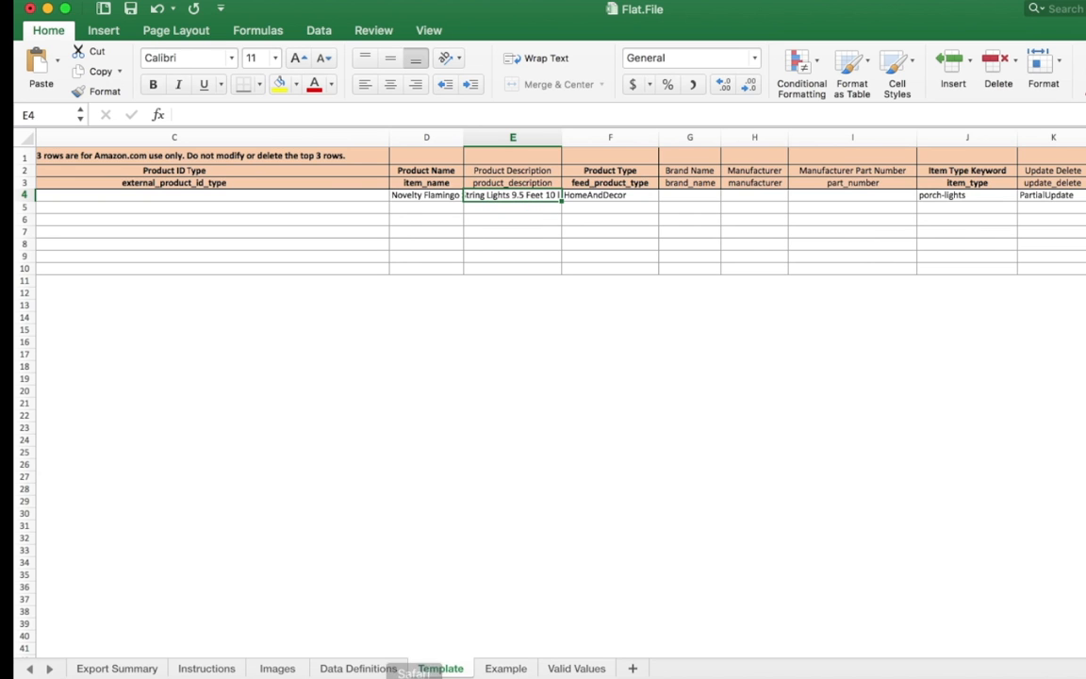
pyautogui.click(475, 674)
pyautogui.click(504, 431)
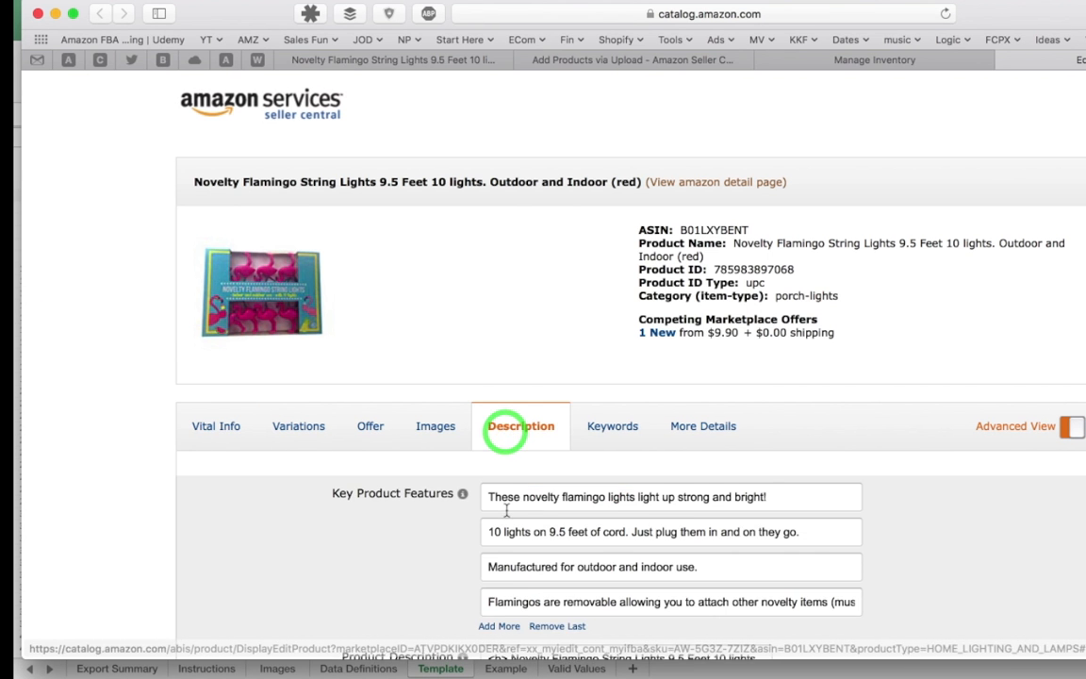
pyautogui.scroll(-5, 506, 509)
pyautogui.scroll(5, 506, 509)
pyautogui.press('super+Tab')
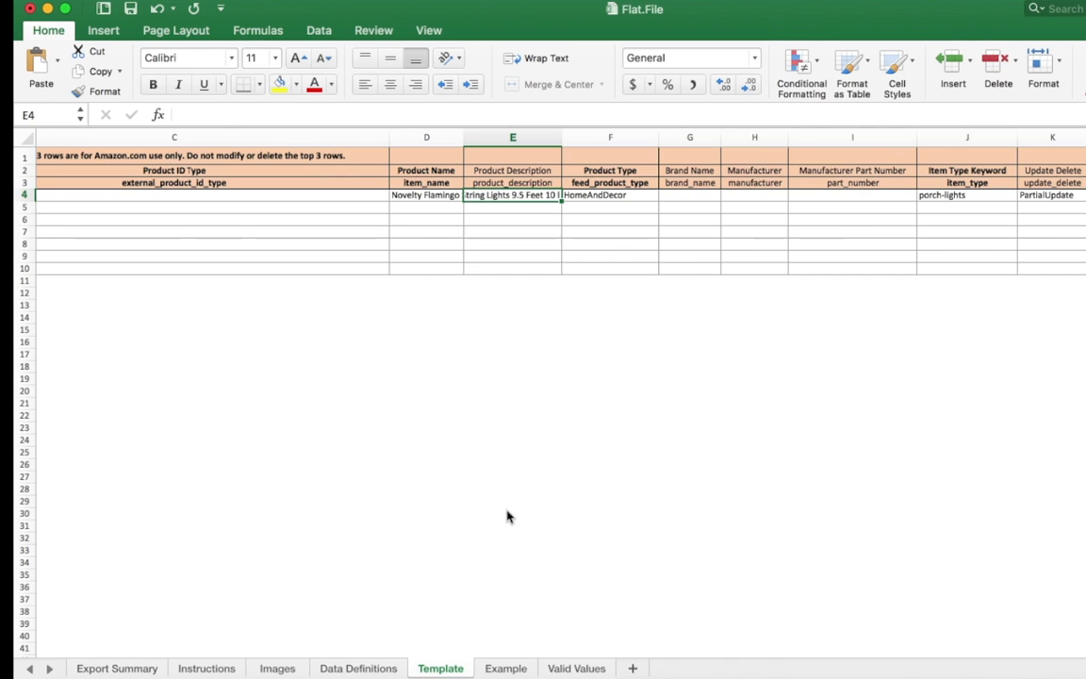
pyautogui.click(506, 511)
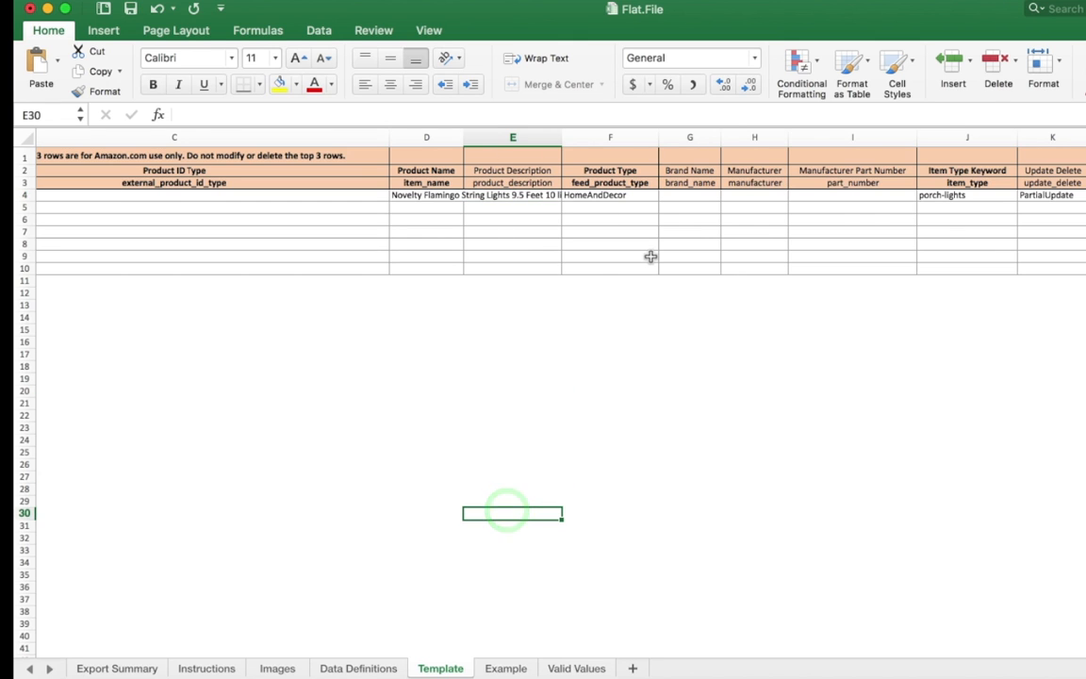
# Check the Product Type entry in cell F4 of the Template worksheet against the allowed Product Types on the Valid Values worksheet
pyautogui.click(628, 197)
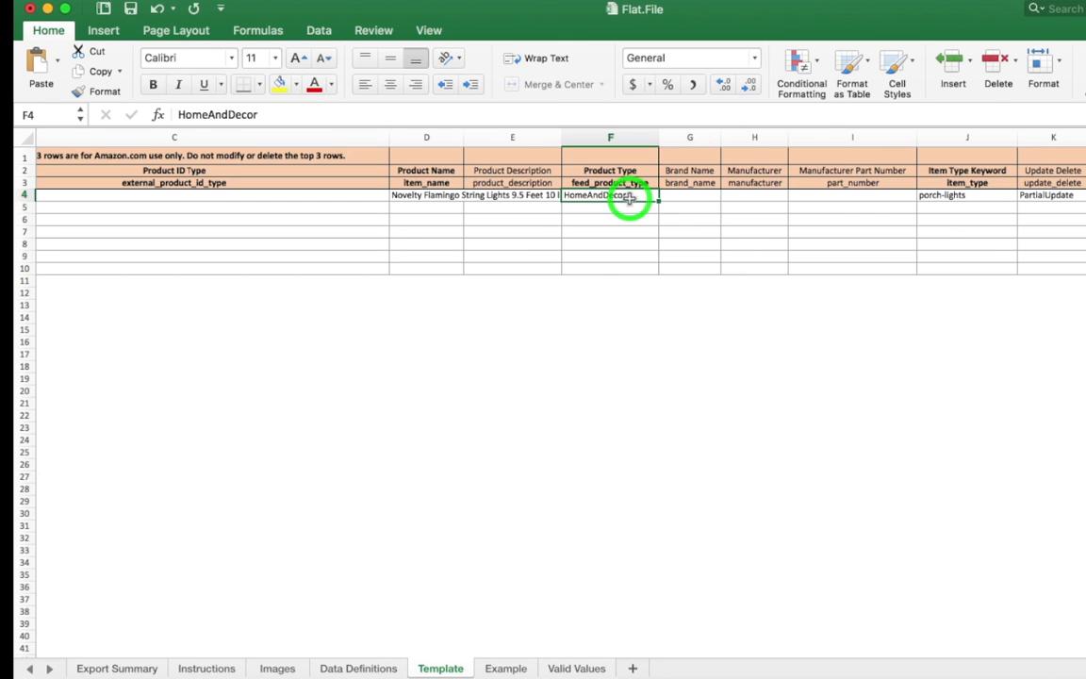
pyautogui.hscroll(5, 629, 197)
pyautogui.hscroll(1, 629, 197)
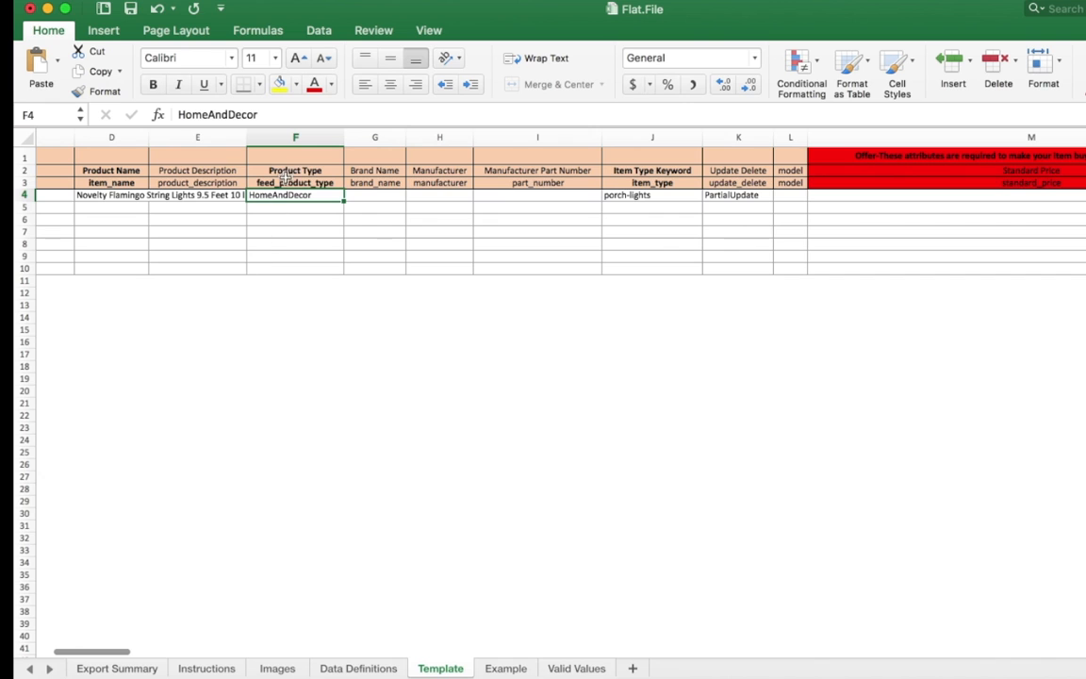
pyautogui.click(580, 668)
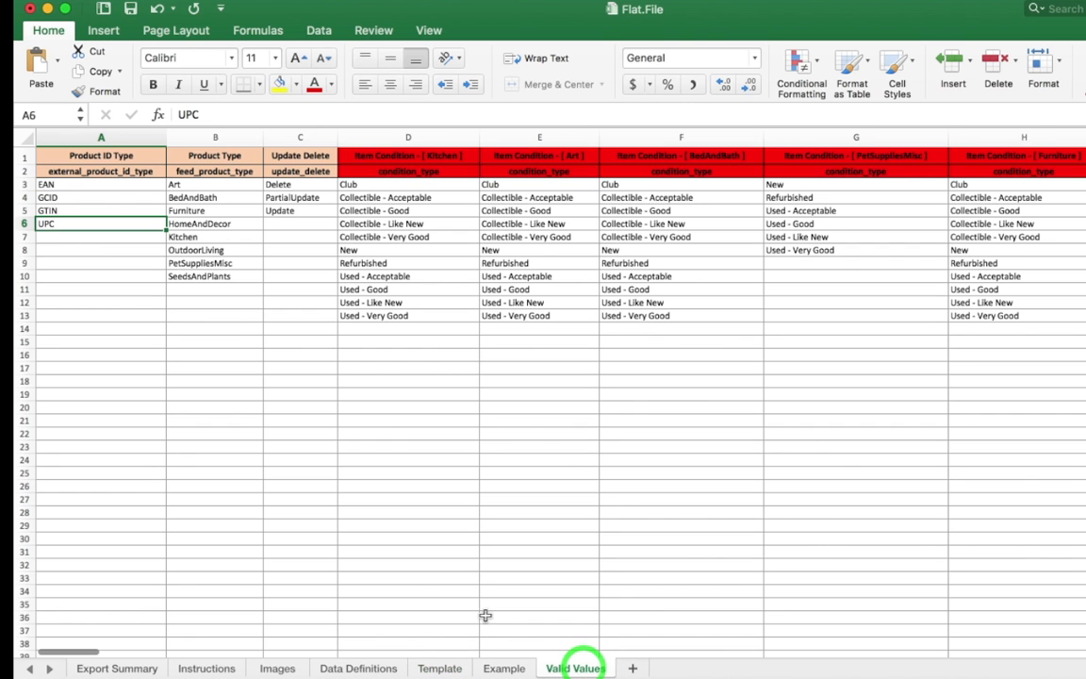
pyautogui.click(99, 171)
pyautogui.click(194, 151)
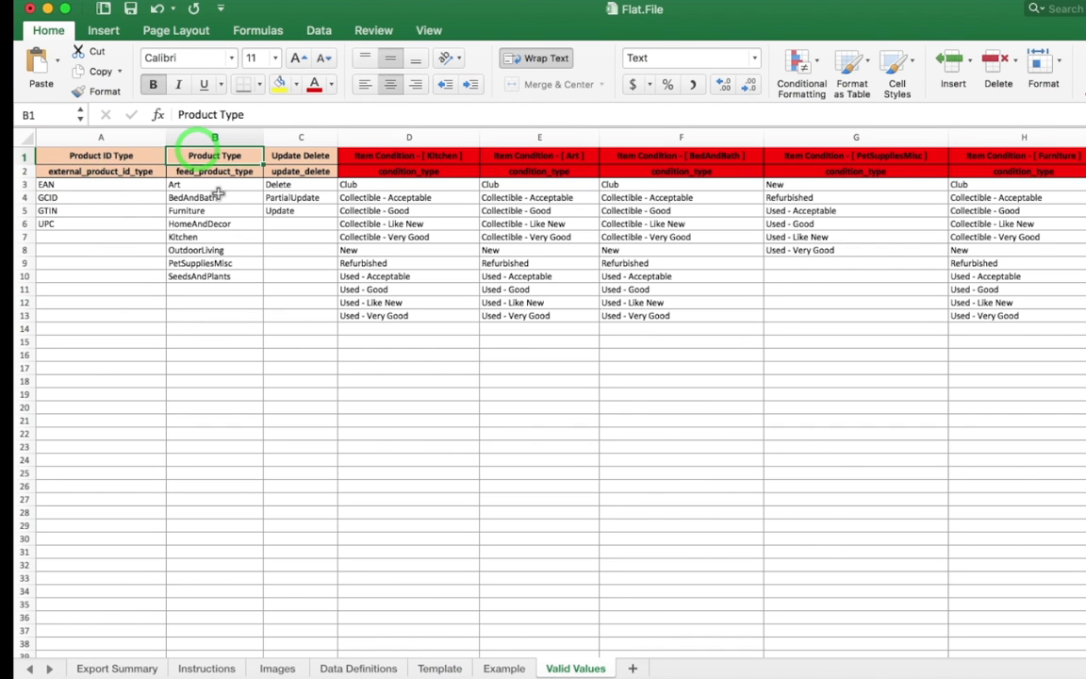
pyautogui.click(222, 197)
pyautogui.click(223, 225)
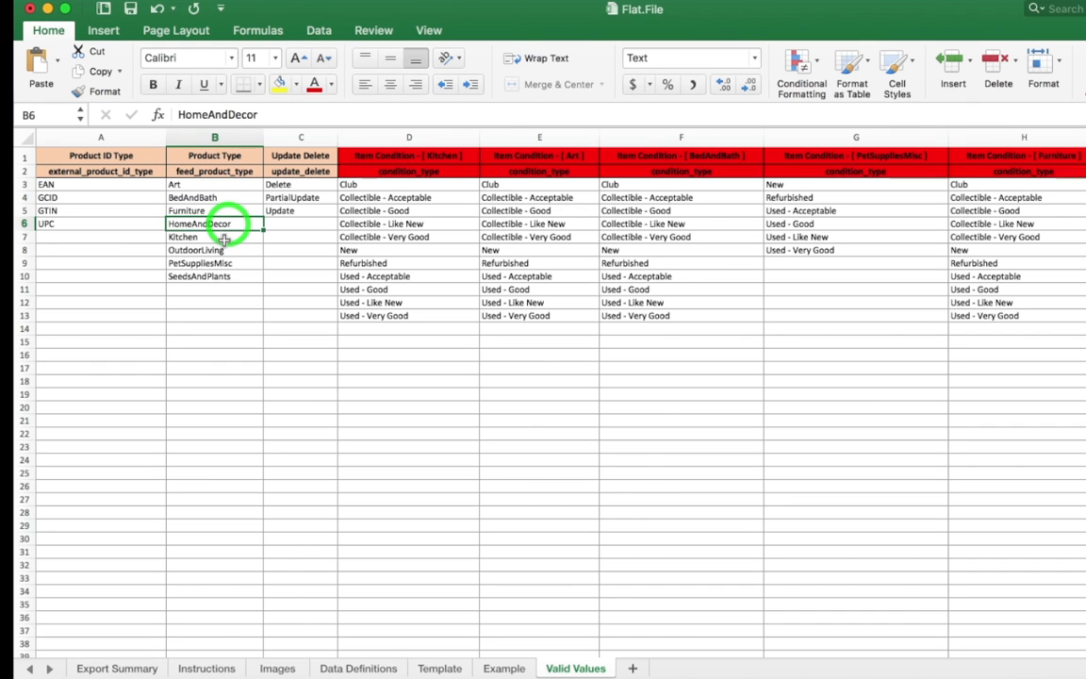
pyautogui.click(225, 239)
pyautogui.click(228, 260)
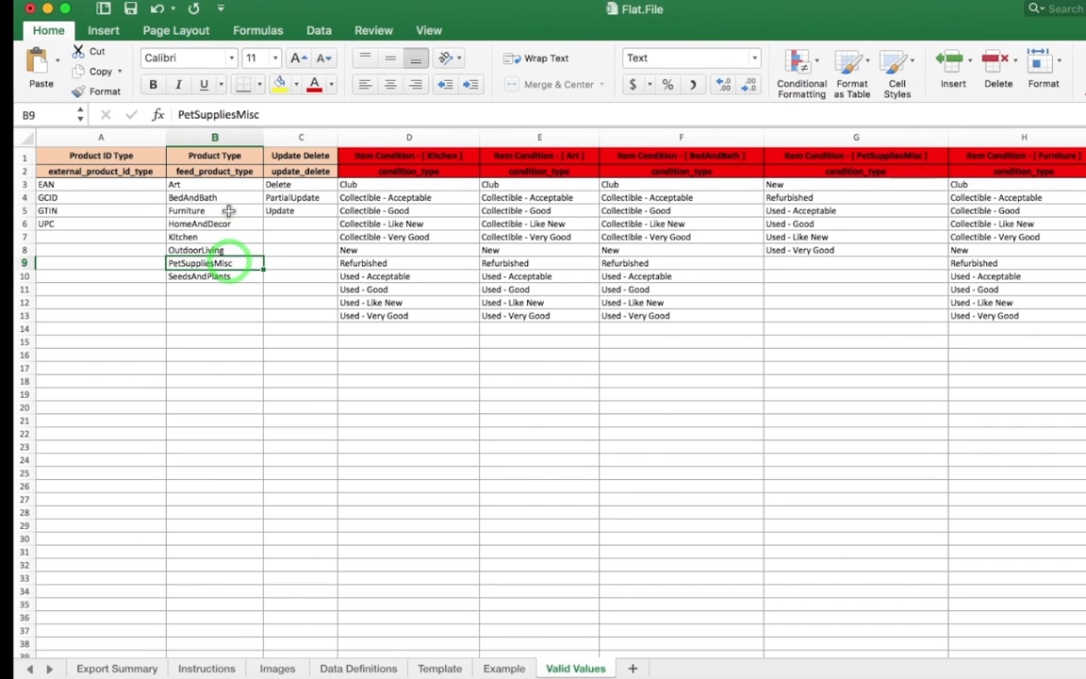
pyautogui.click(236, 223)
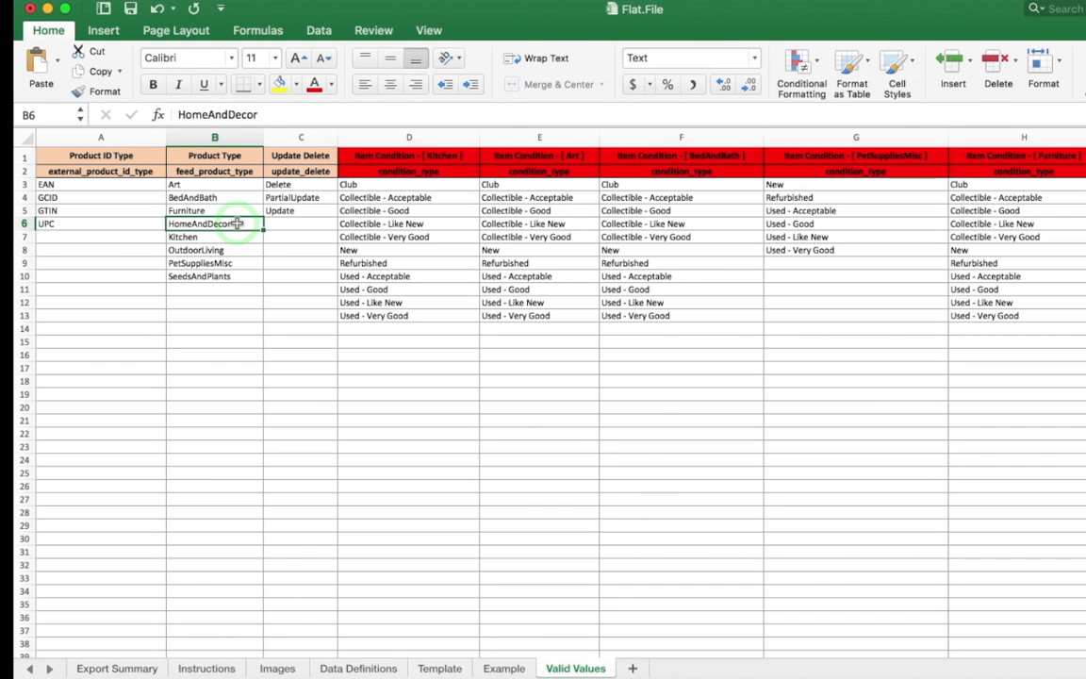
# Check the Item Type Keyword in cell J4 of the Template worksheet against the columns on the Valid Values worksheet
pyautogui.click(435, 668)
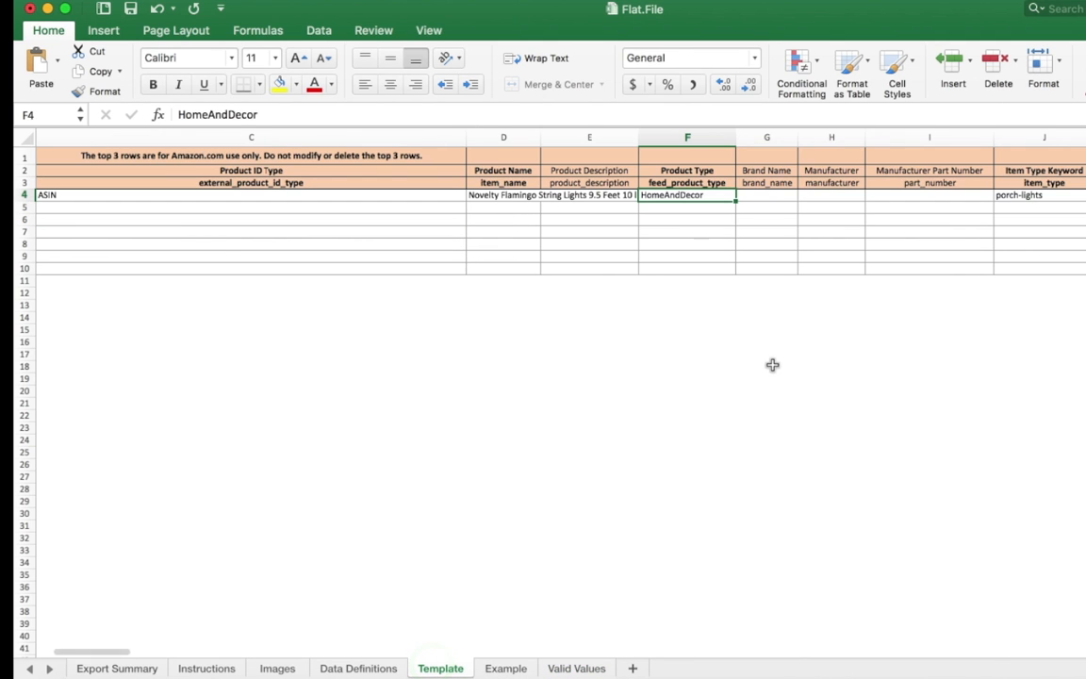
pyautogui.hscroll(5, 771, 364)
pyautogui.hscroll(8, 654, 209)
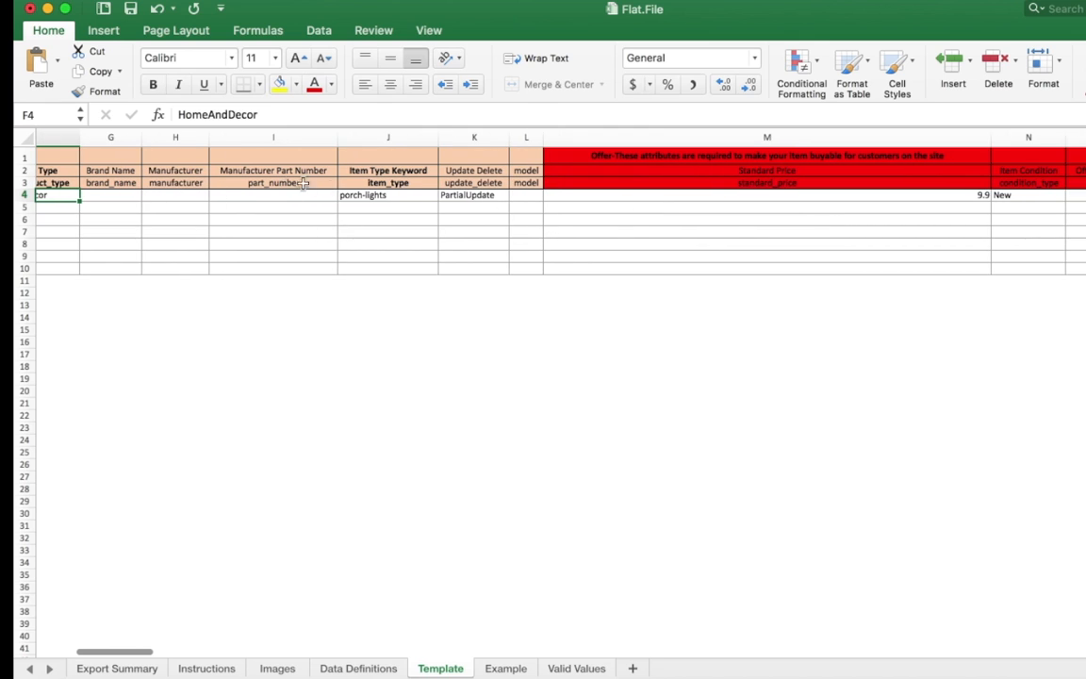
pyautogui.click(407, 195)
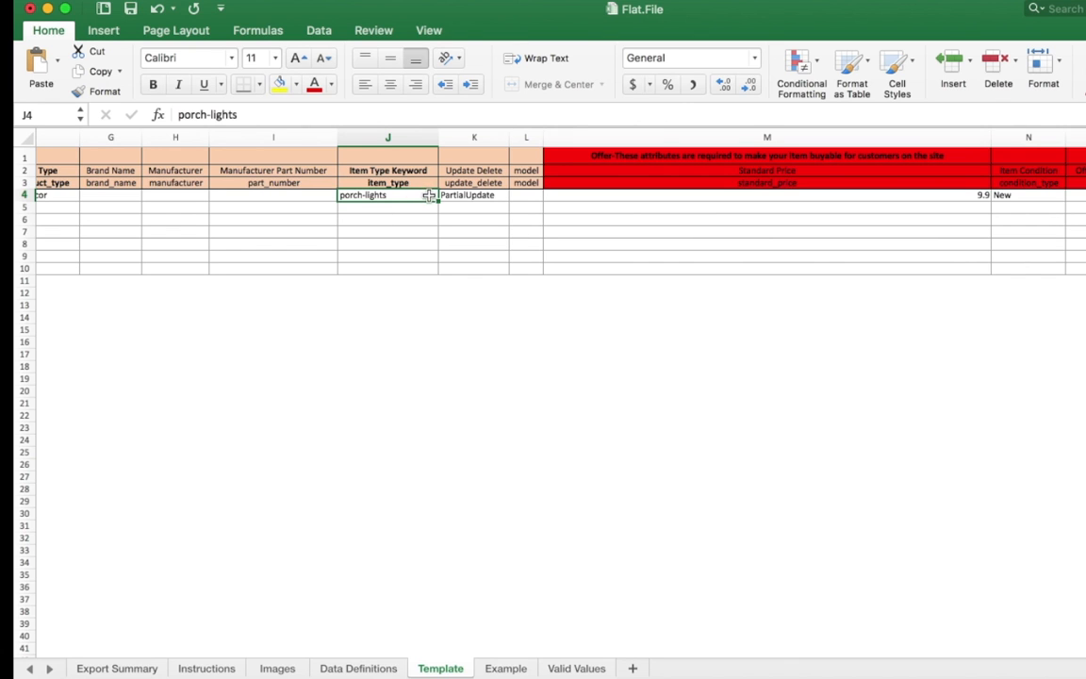
pyautogui.click(574, 668)
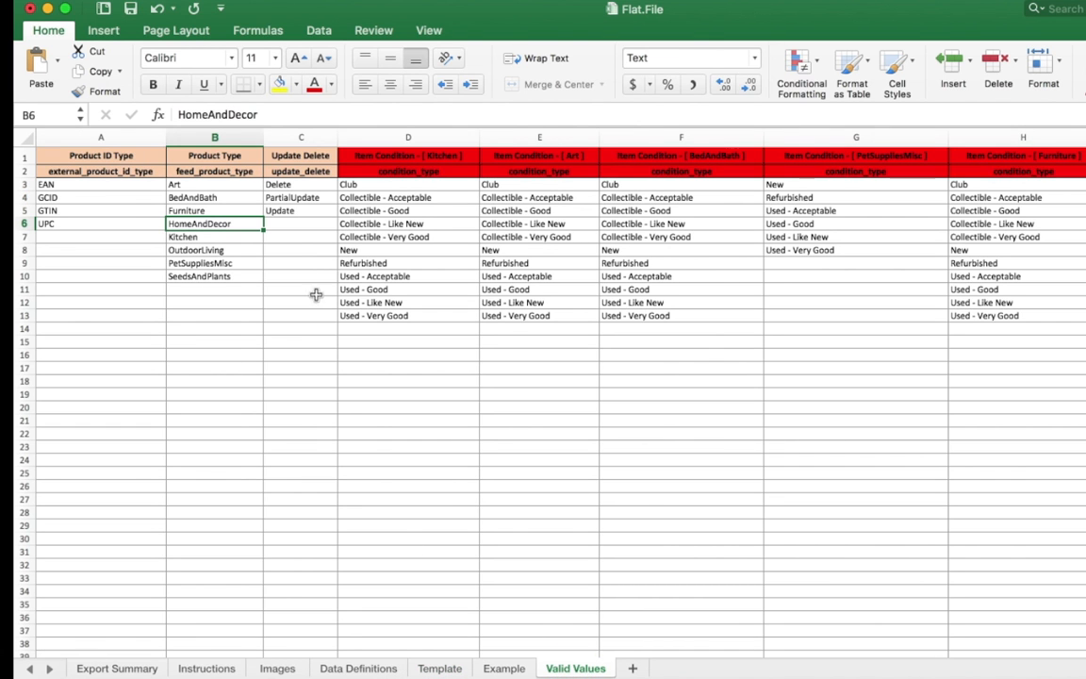
pyautogui.click(440, 668)
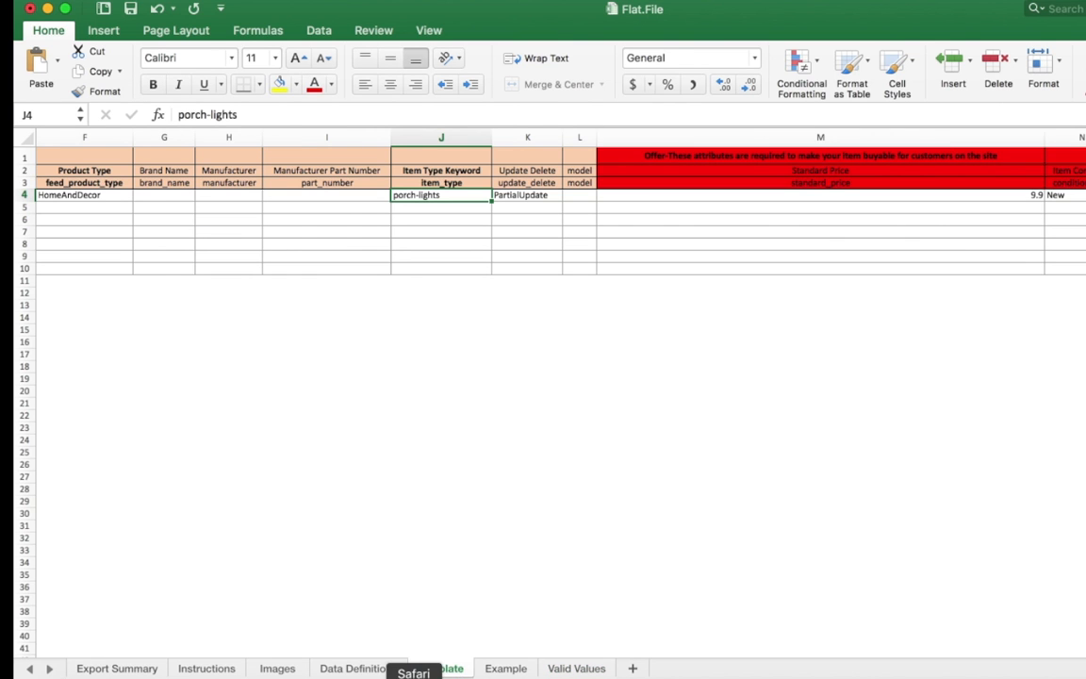
# Locate the Category (item-type) value in the product summary of the Safari listing and return to the Excel template
pyautogui.click(412, 675)
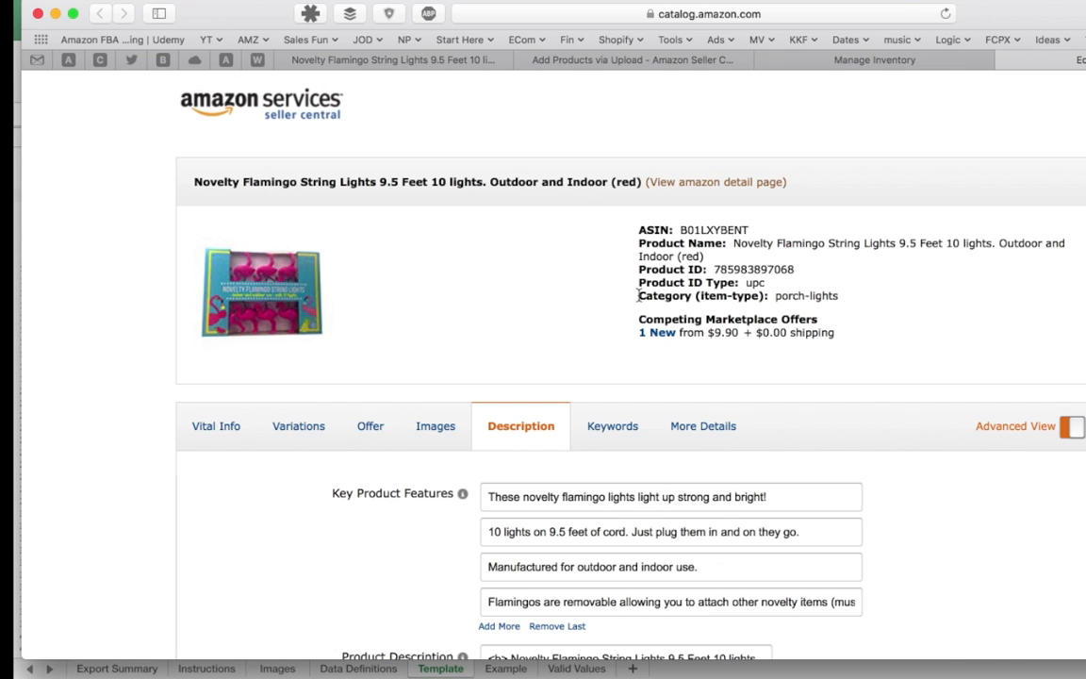
pyautogui.moveTo(638, 296); pyautogui.dragTo(844, 299)
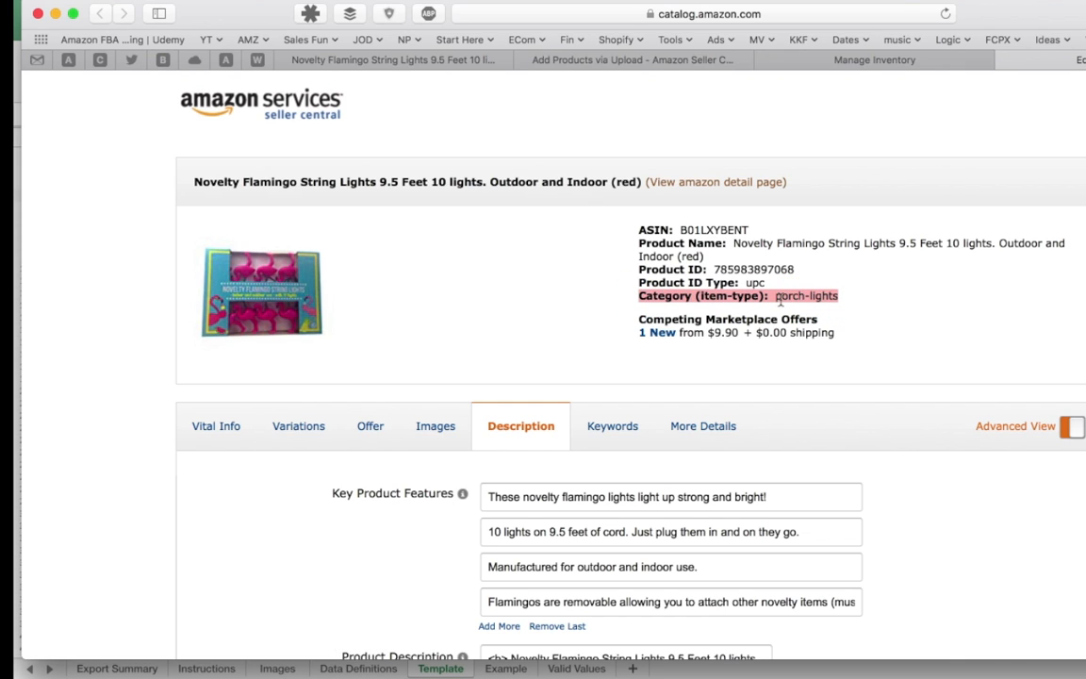
pyautogui.moveTo(775, 297); pyautogui.dragTo(836, 297)
pyautogui.click(836, 297)
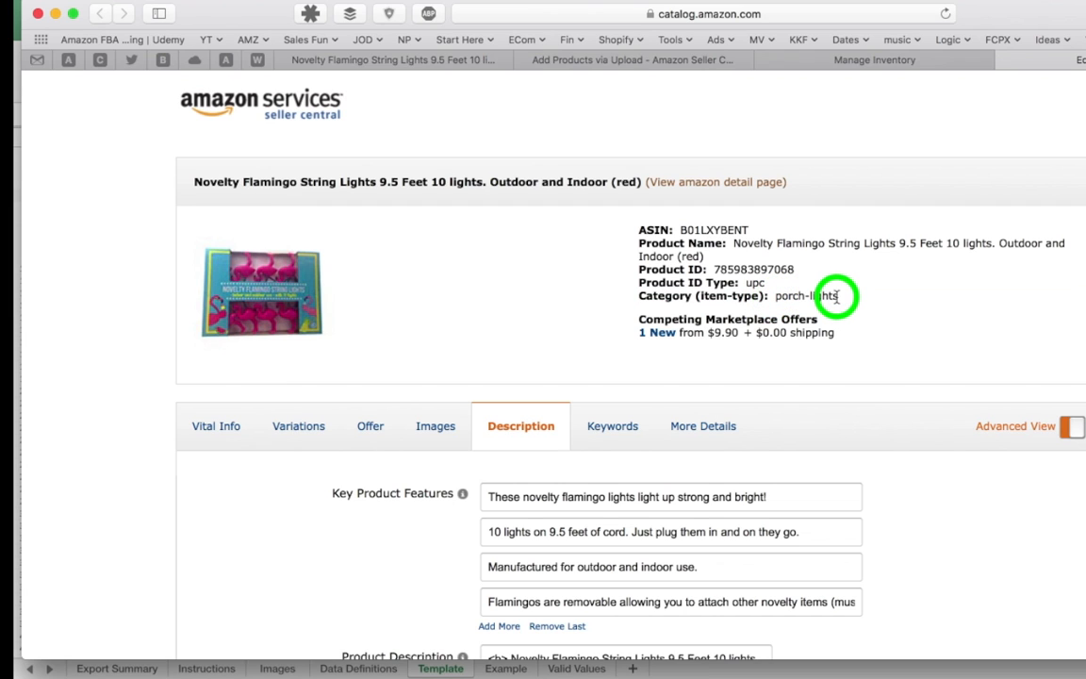
pyautogui.click(467, 677)
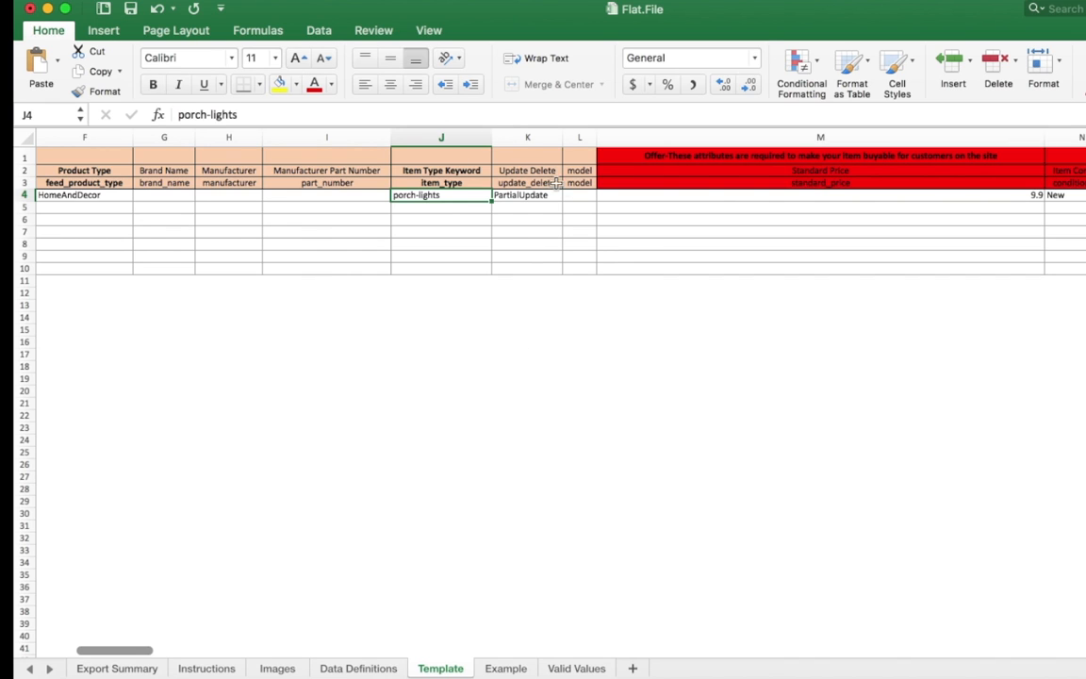
# Compare the Update Delete entry in cell K4 of the Template worksheet with the allowed Update Delete options on the Valid Values worksheet
pyautogui.click(577, 207)
pyautogui.click(529, 195)
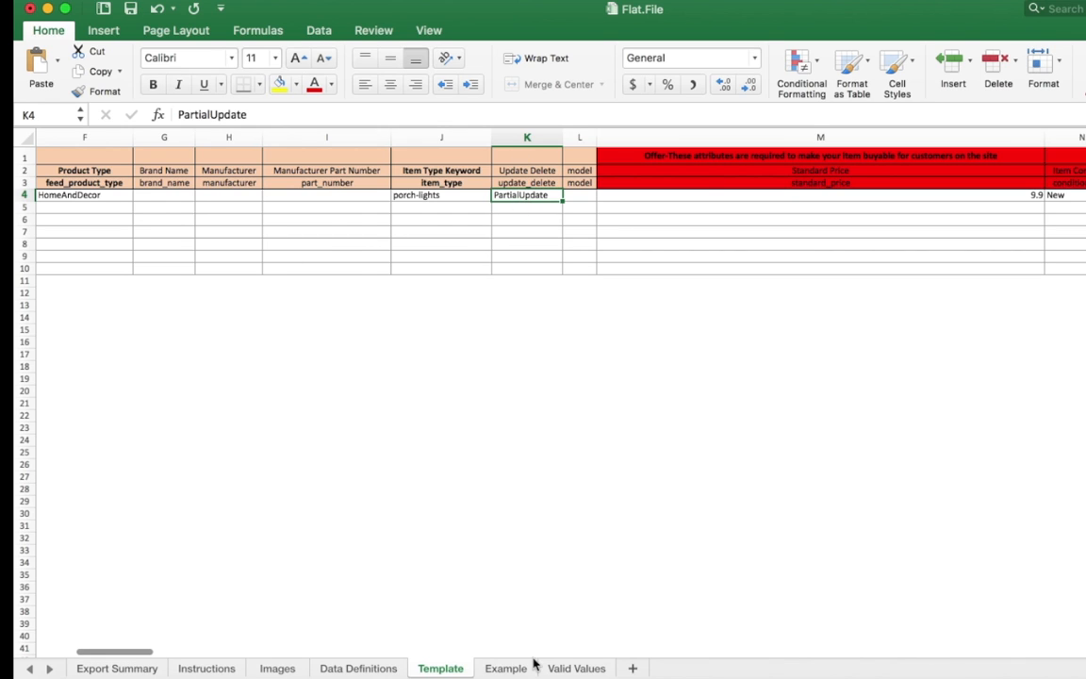
pyautogui.click(575, 668)
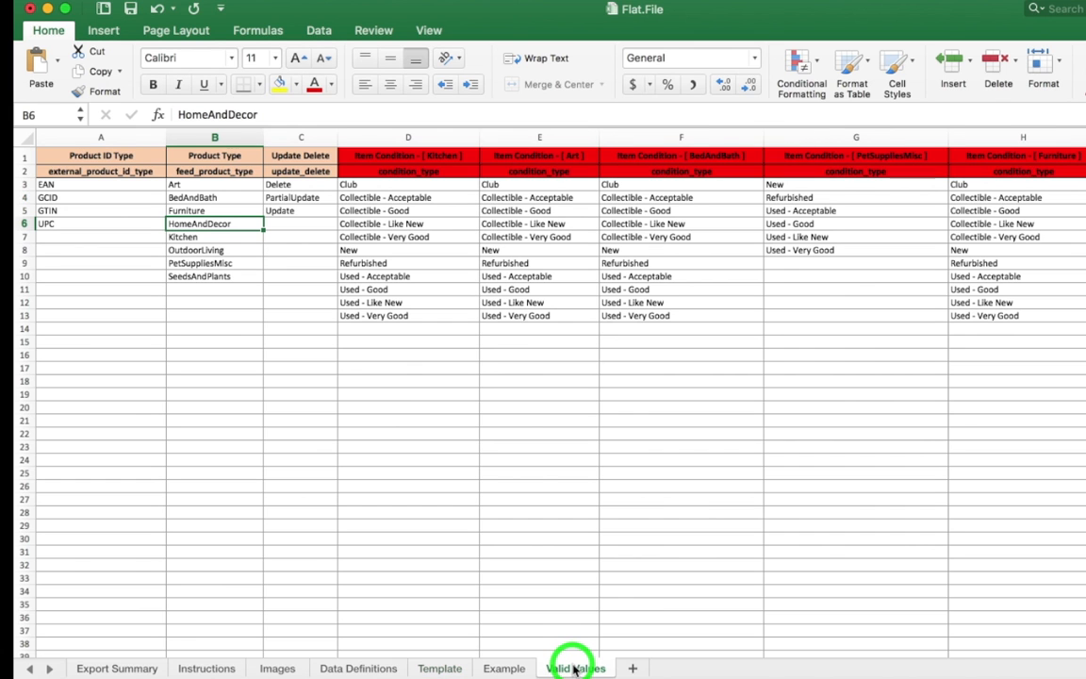
pyautogui.click(297, 185)
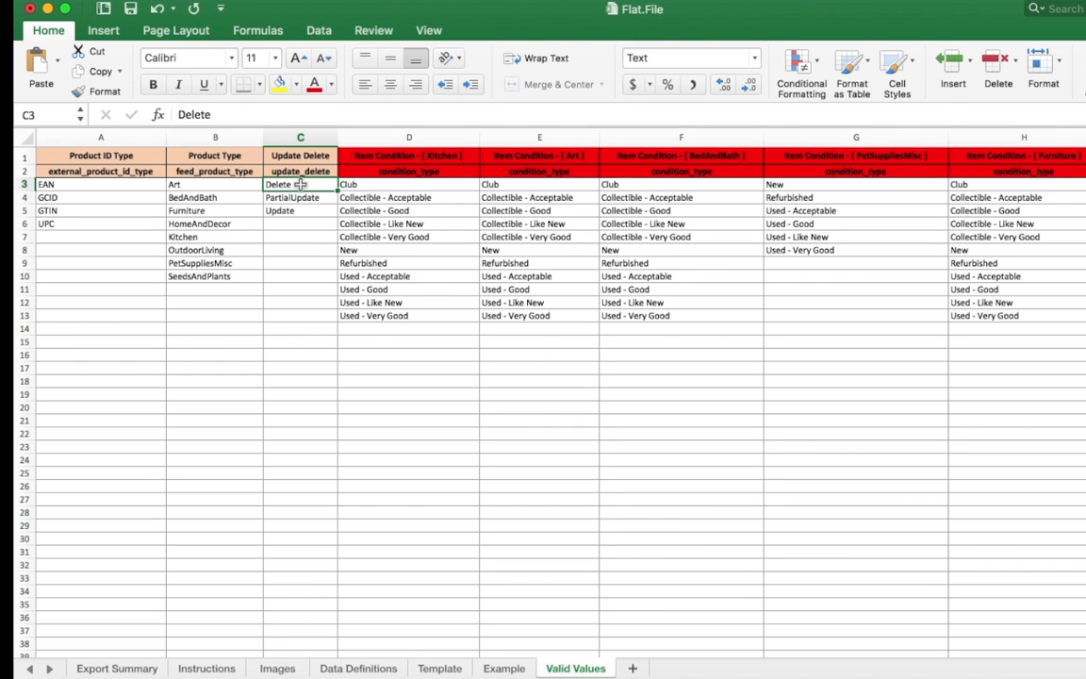
pyautogui.scroll(-1, 300, 184)
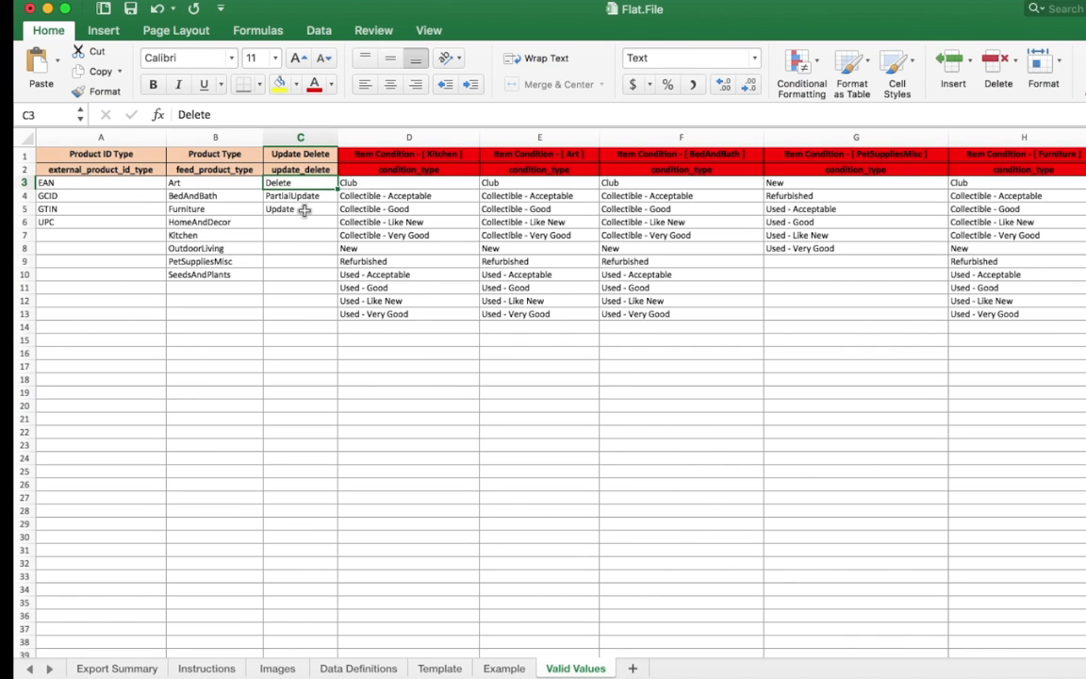
pyautogui.click(303, 209)
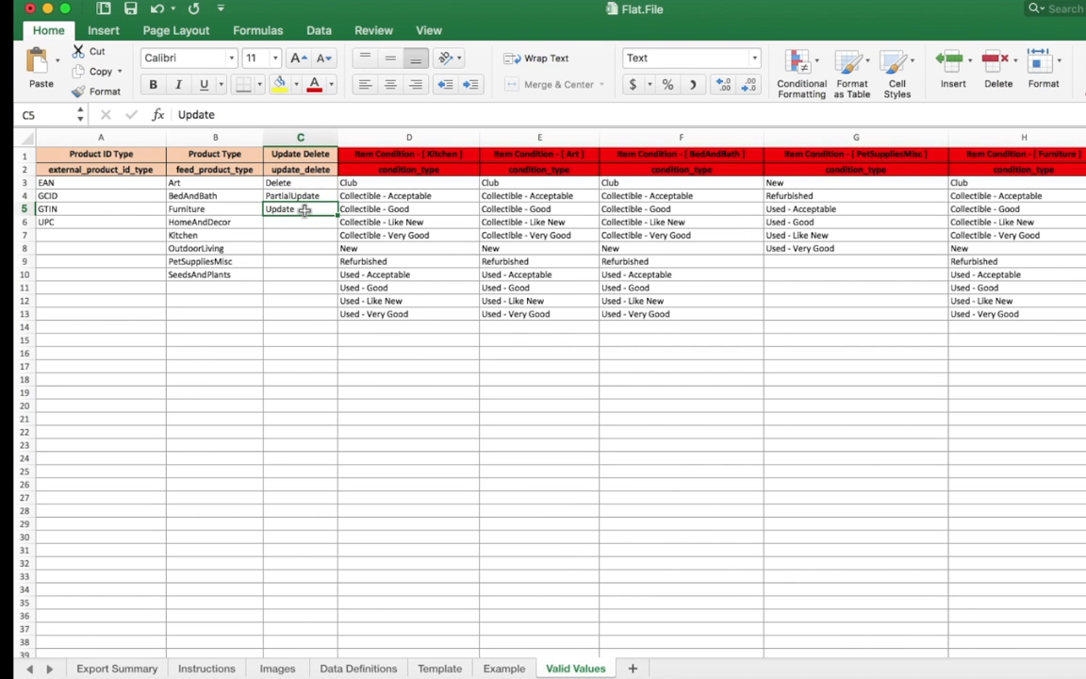
# Review the Key Product Features and Product Description of the Safari listing, and return to the Valid Values worksheet in Excel
pyautogui.click(423, 671)
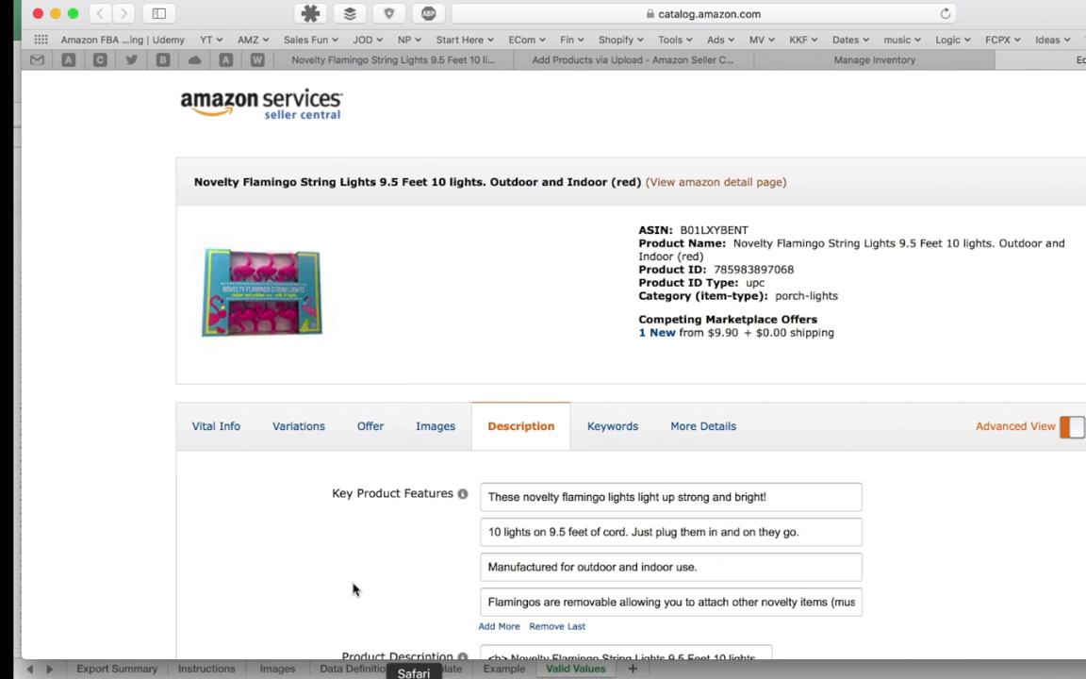
pyautogui.scroll(-5, 412, 394)
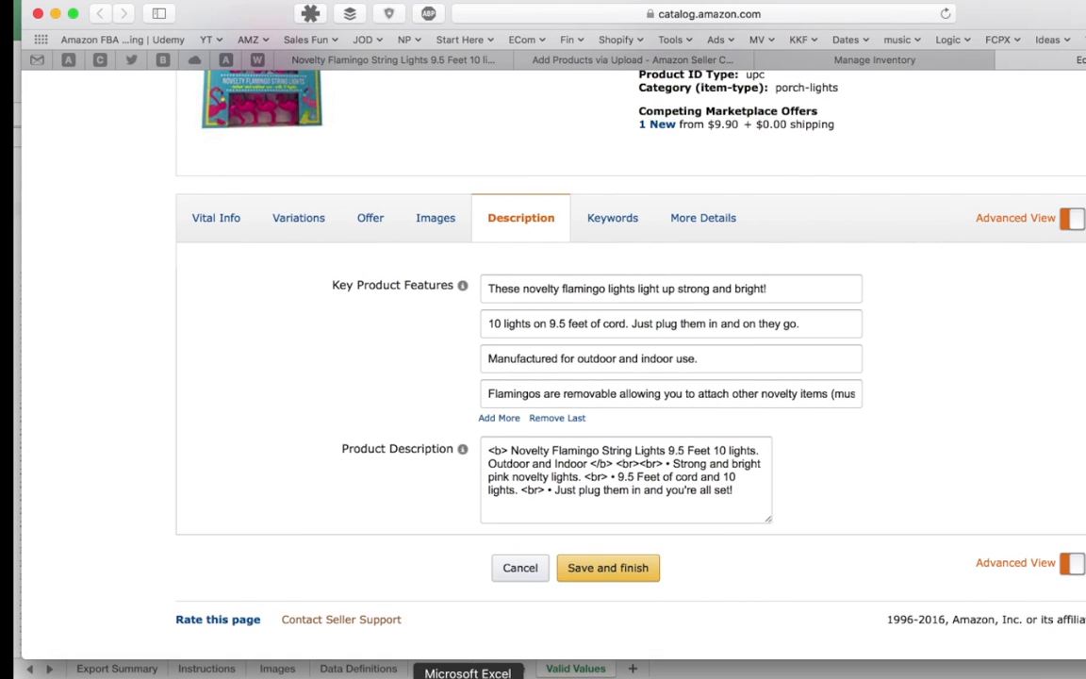
pyautogui.click(468, 671)
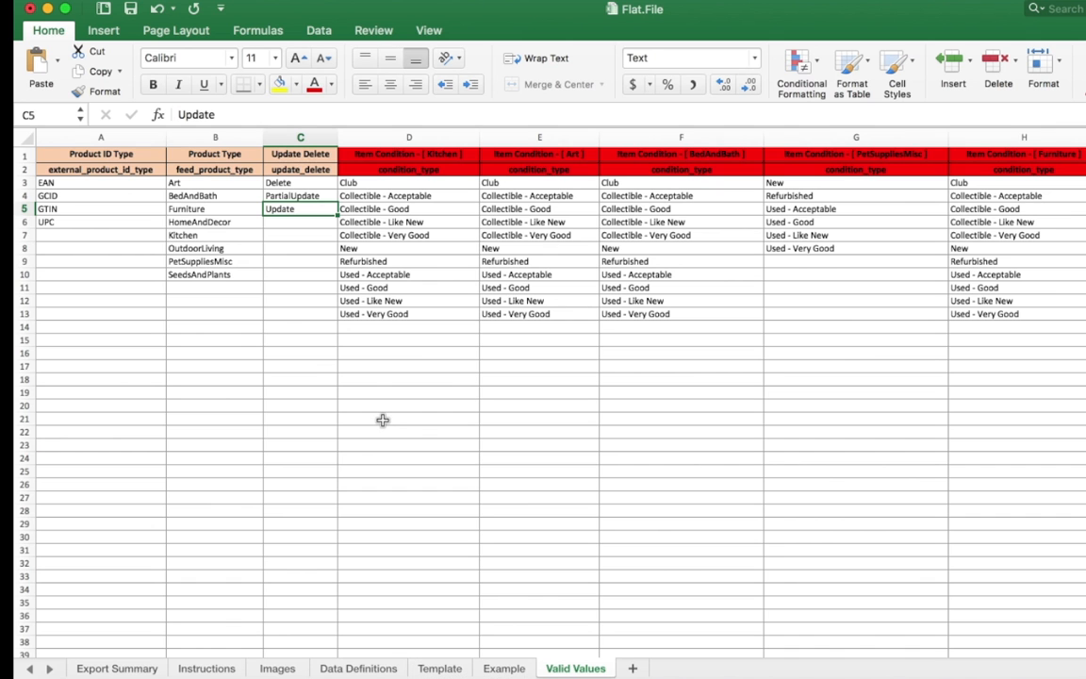
pyautogui.scroll(-1, 344, 468)
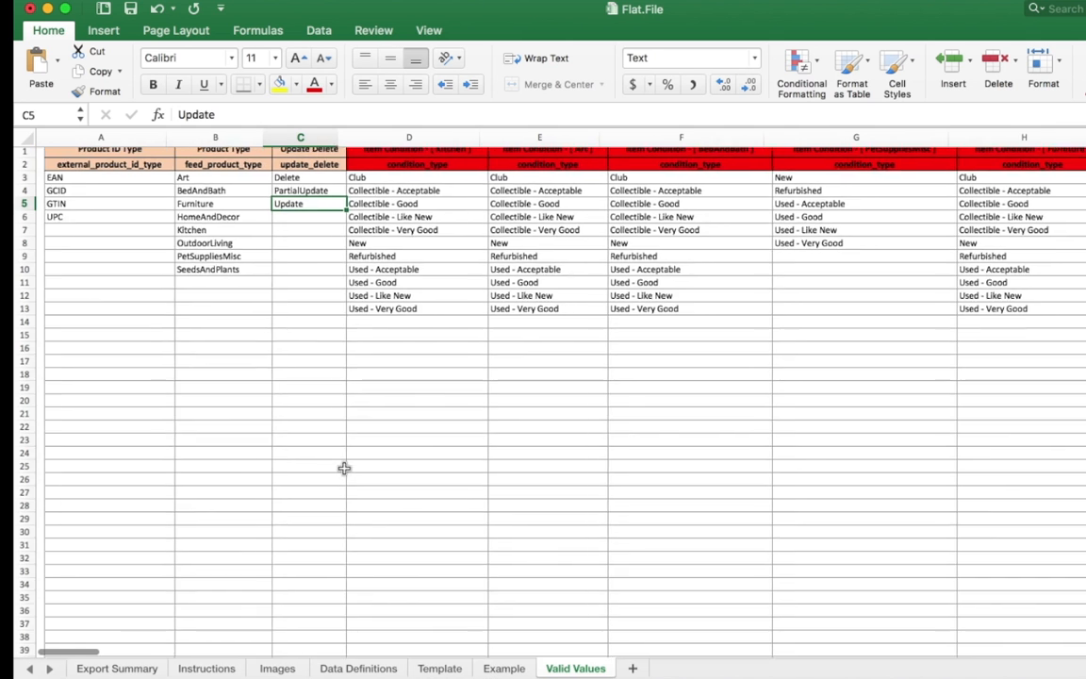
pyautogui.scroll(1, 344, 467)
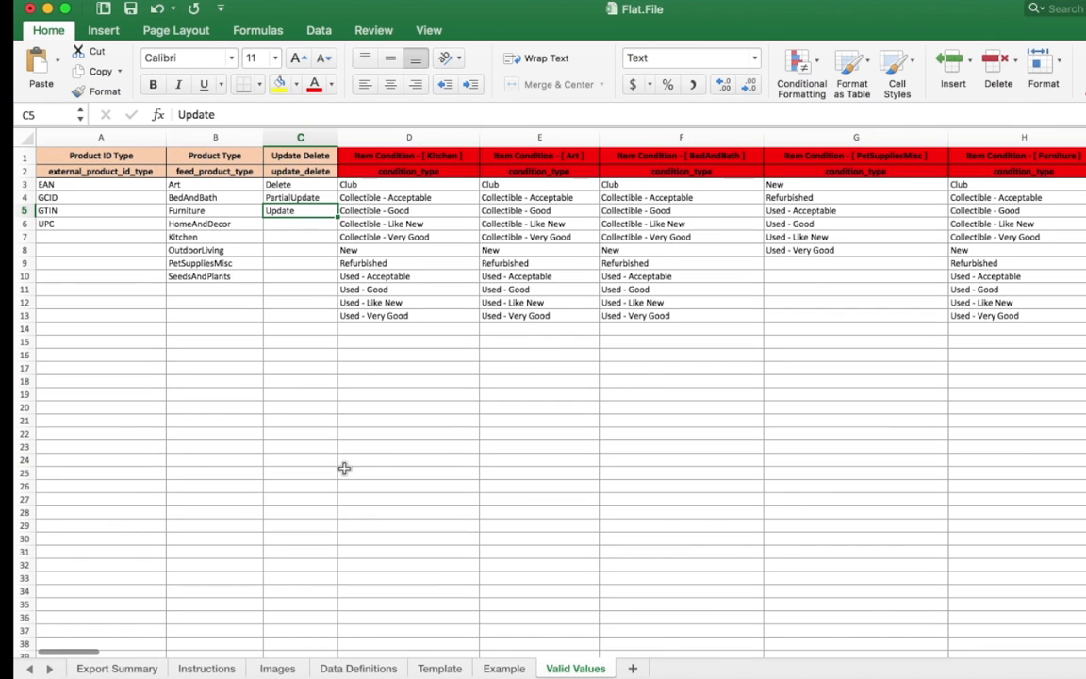
# Compare the PartialUpdate option on the Valid Values worksheet with the Update Delete entry in cell K4 of the Template worksheet
pyautogui.click(311, 197)
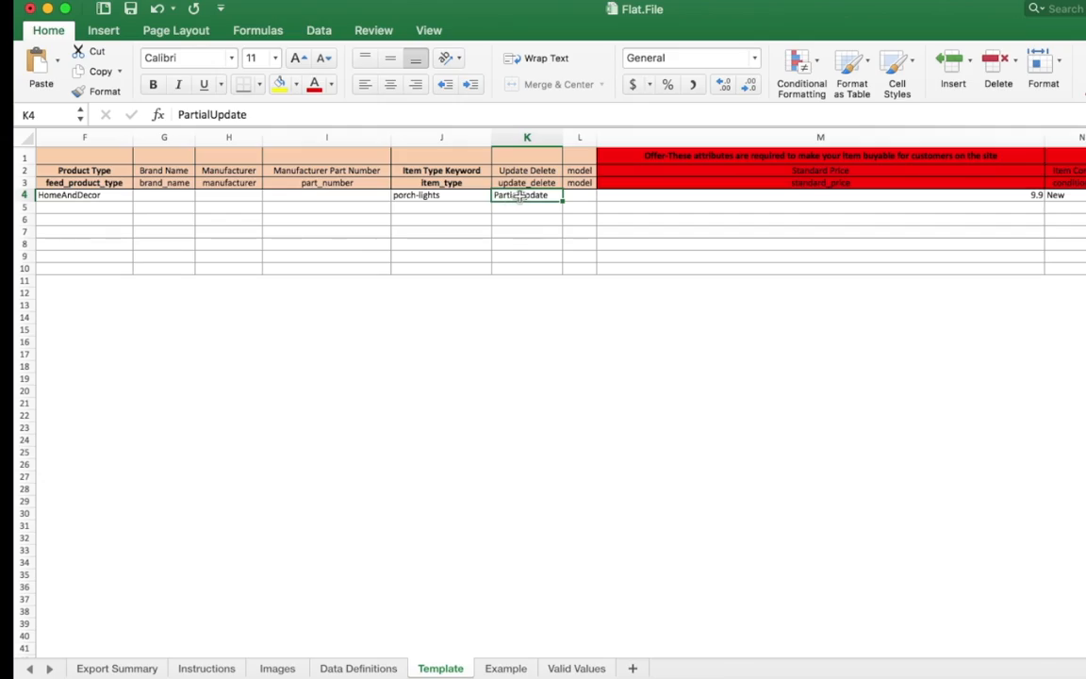
pyautogui.click(576, 667)
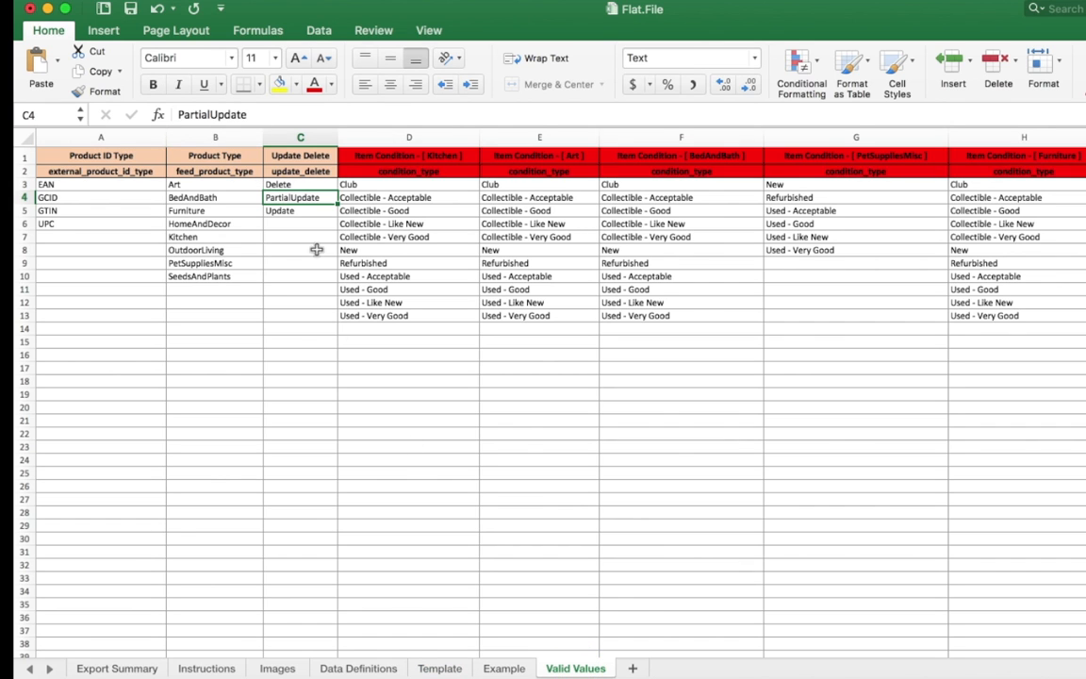
pyautogui.click(440, 667)
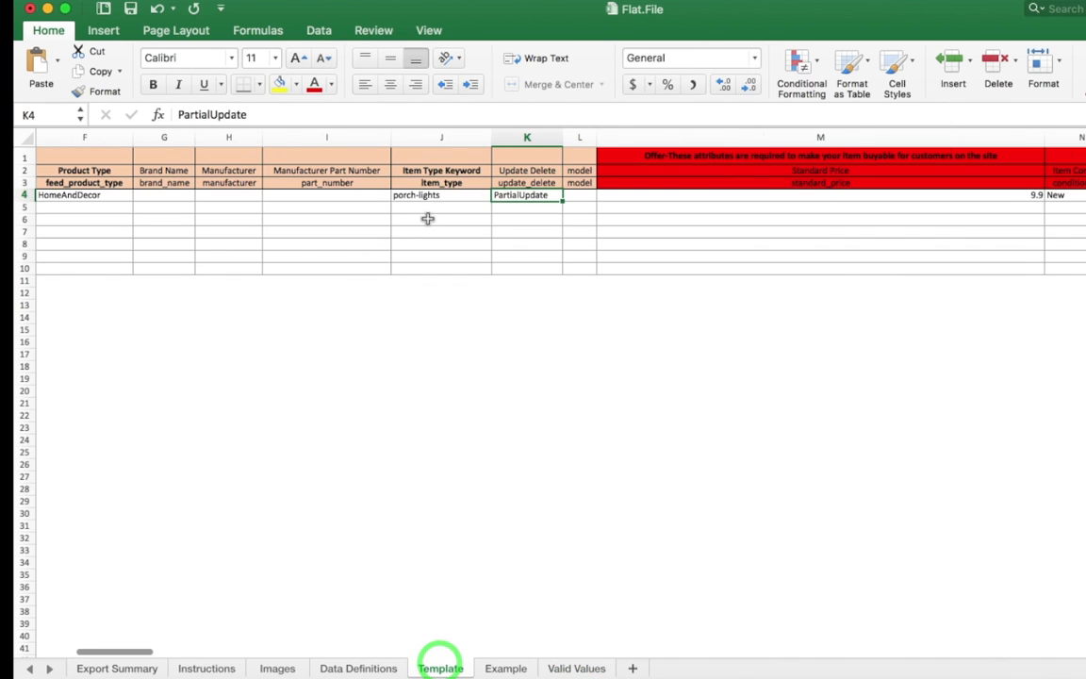
# Inspect the Standard Price in cell M4 and the Item Condition in cell N4 of the Template worksheet
pyautogui.hscroll(10, 526, 269)
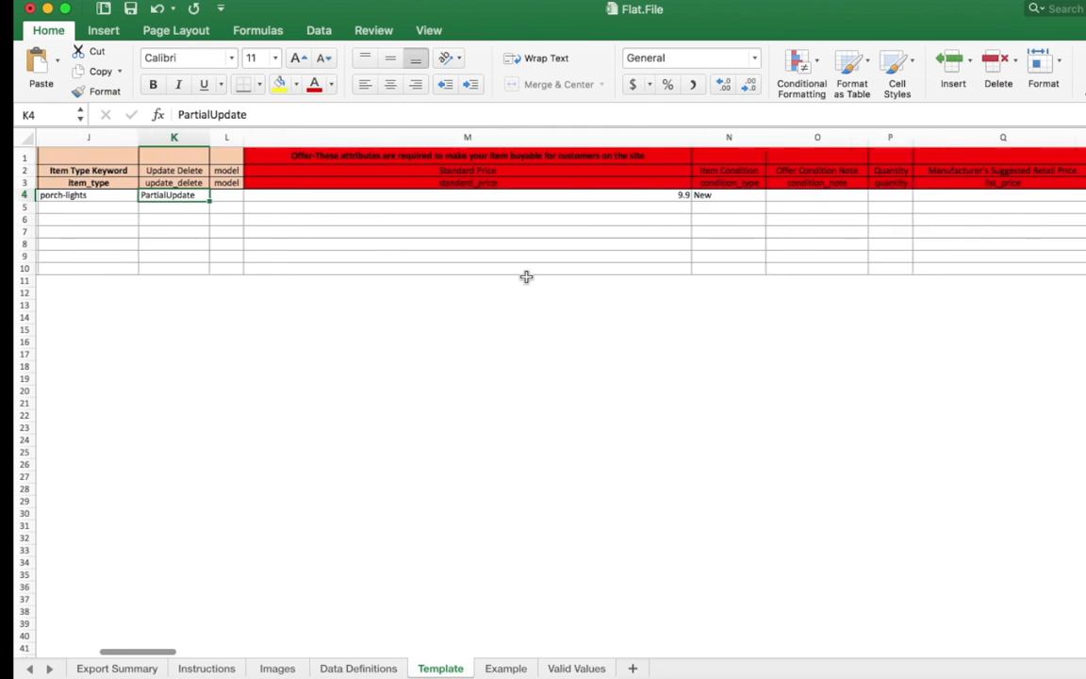
pyautogui.click(327, 200)
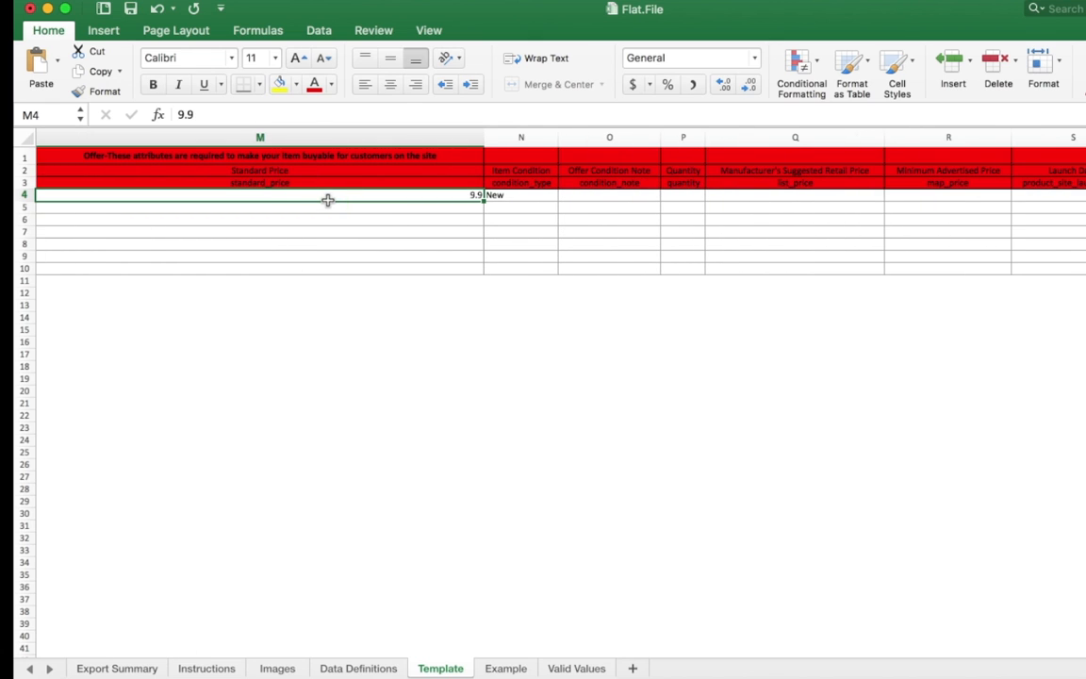
pyautogui.hscroll(5, 322, 293)
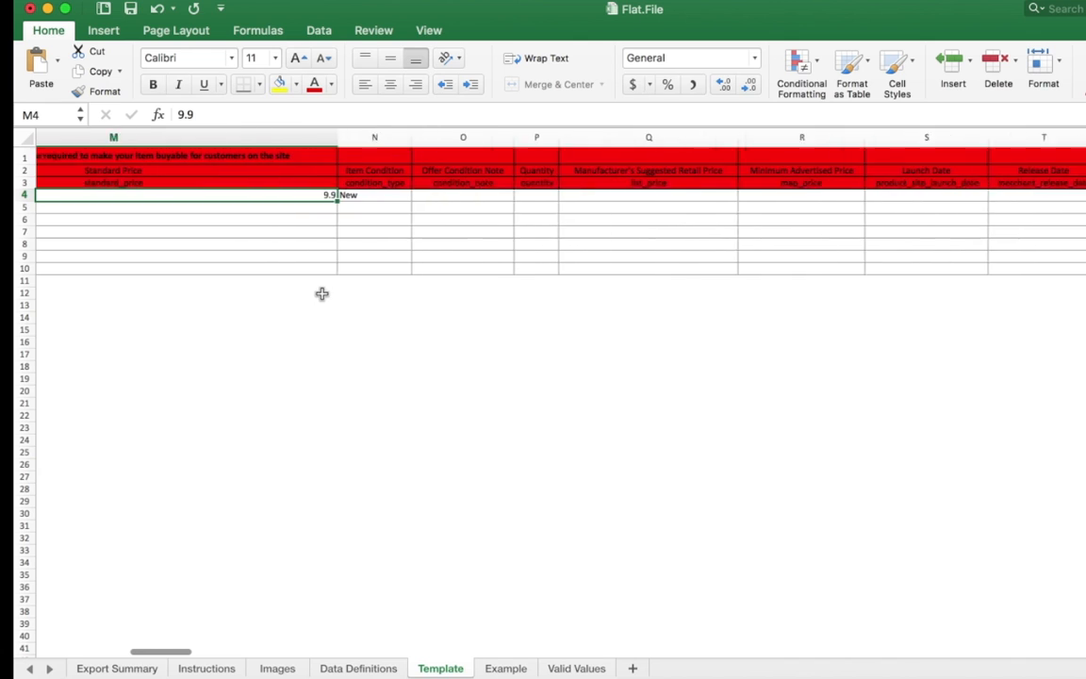
pyautogui.click(271, 195)
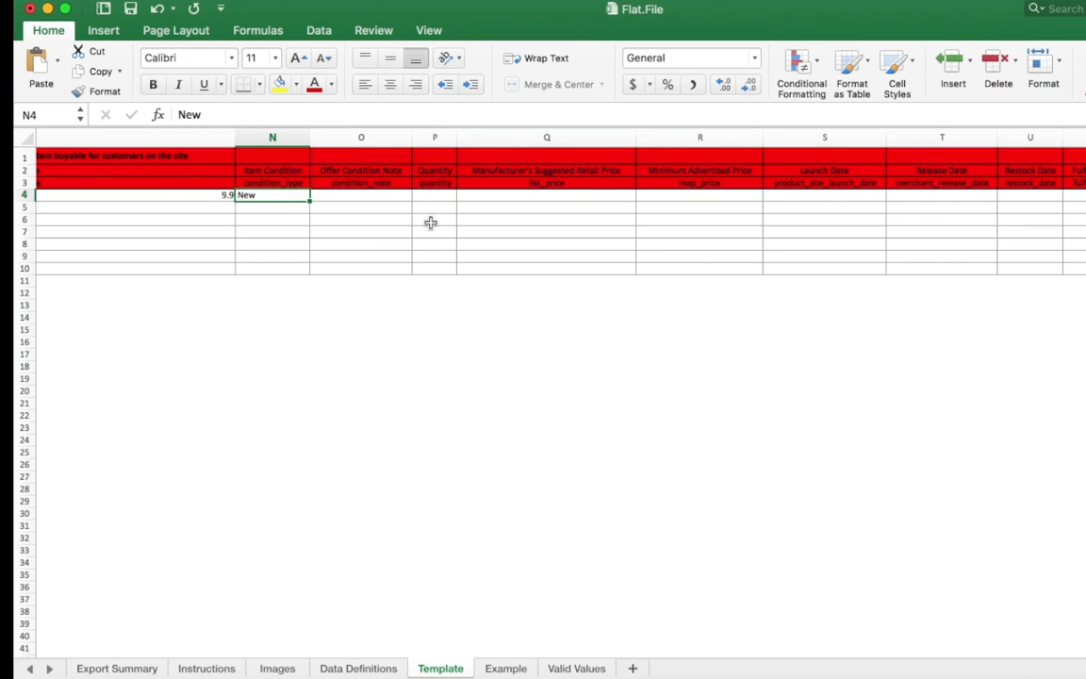
# Set the Max Order Quantity in cell AF4 of the Template worksheet to 10
pyautogui.hscroll(10, 430, 222)
pyautogui.hscroll(10, 431, 222)
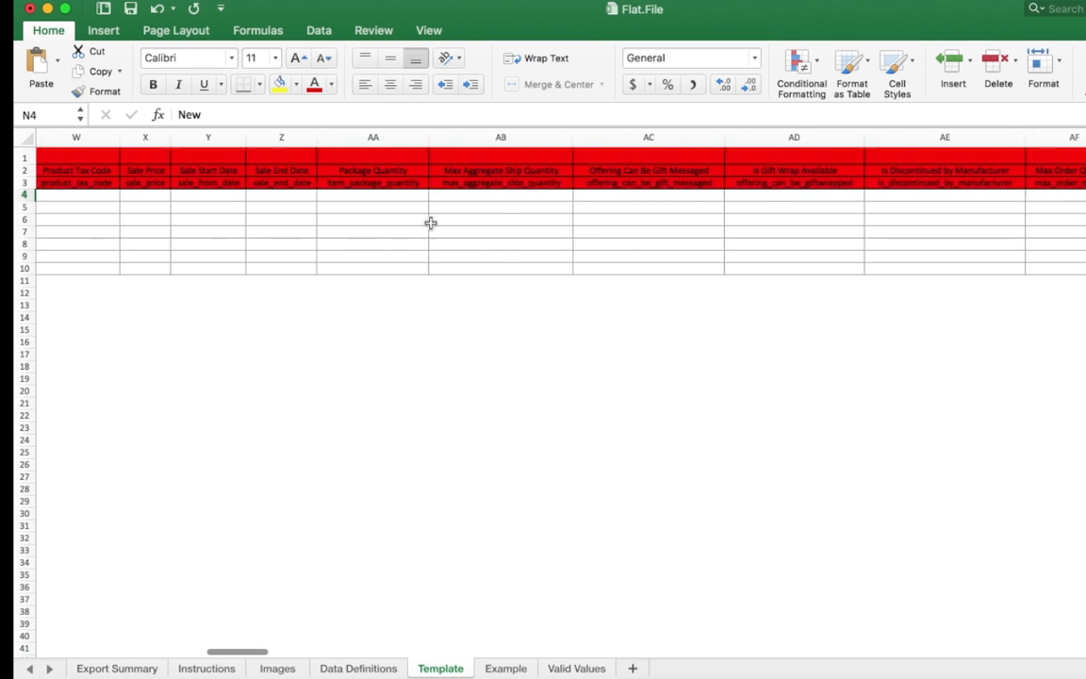
pyautogui.hscroll(3, 431, 223)
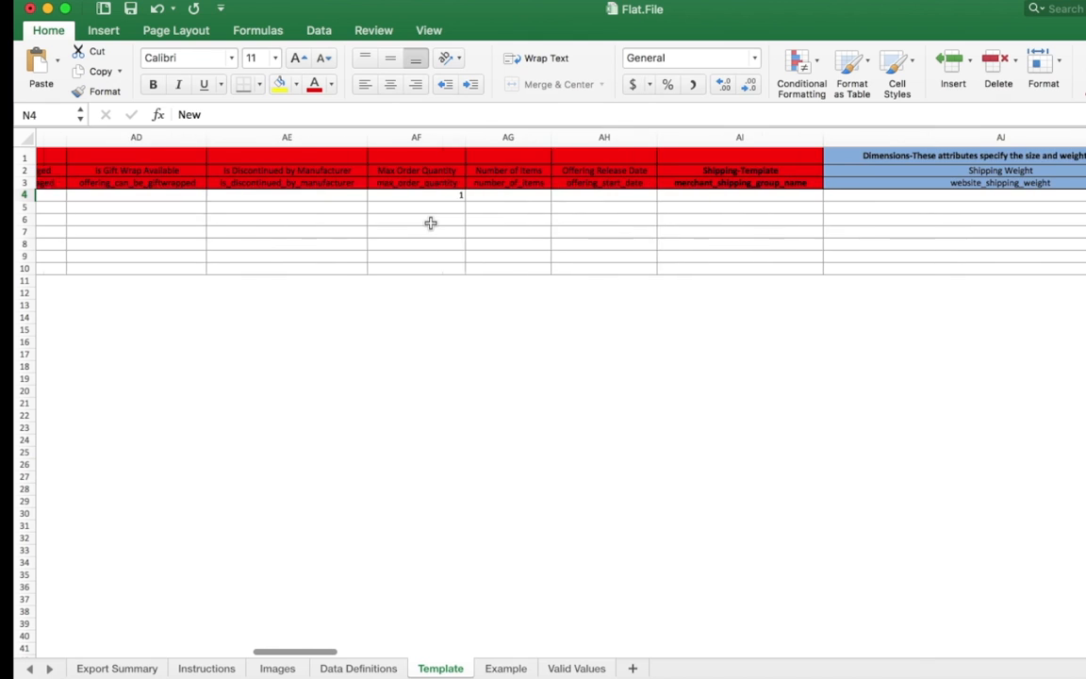
pyautogui.click(388, 170)
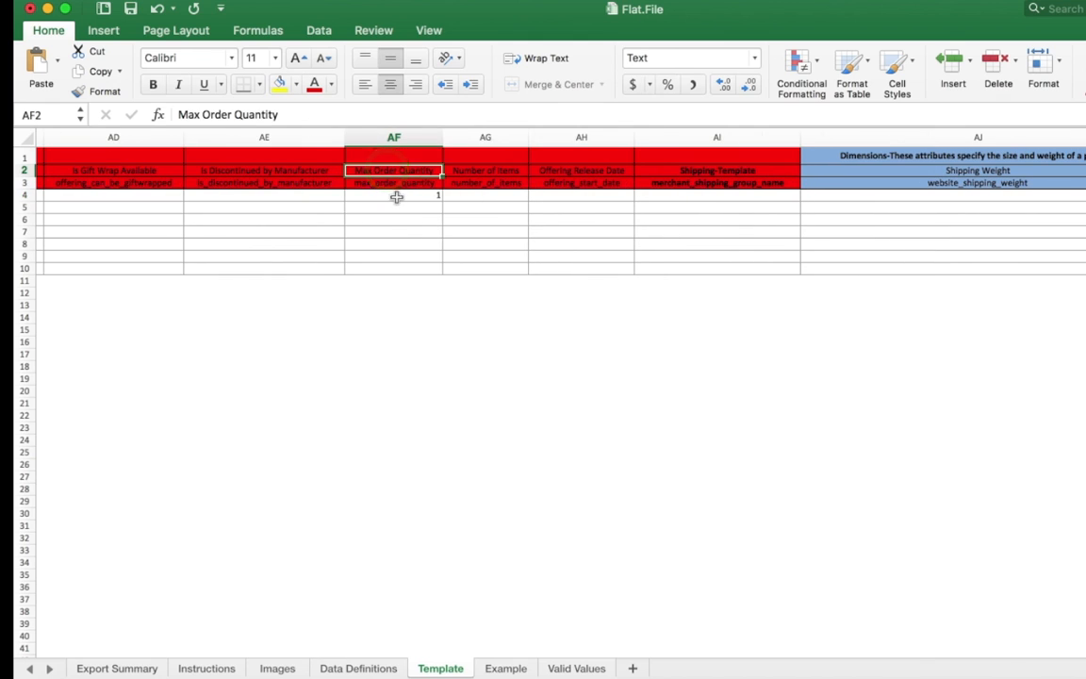
pyautogui.click(395, 195)
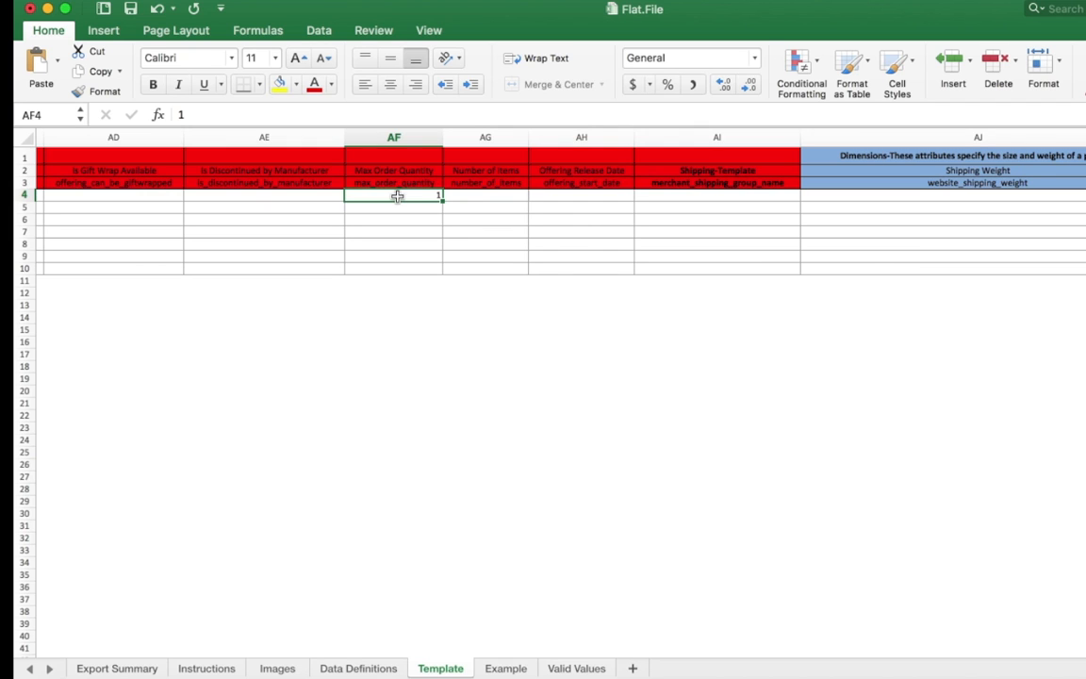
pyautogui.write('25')
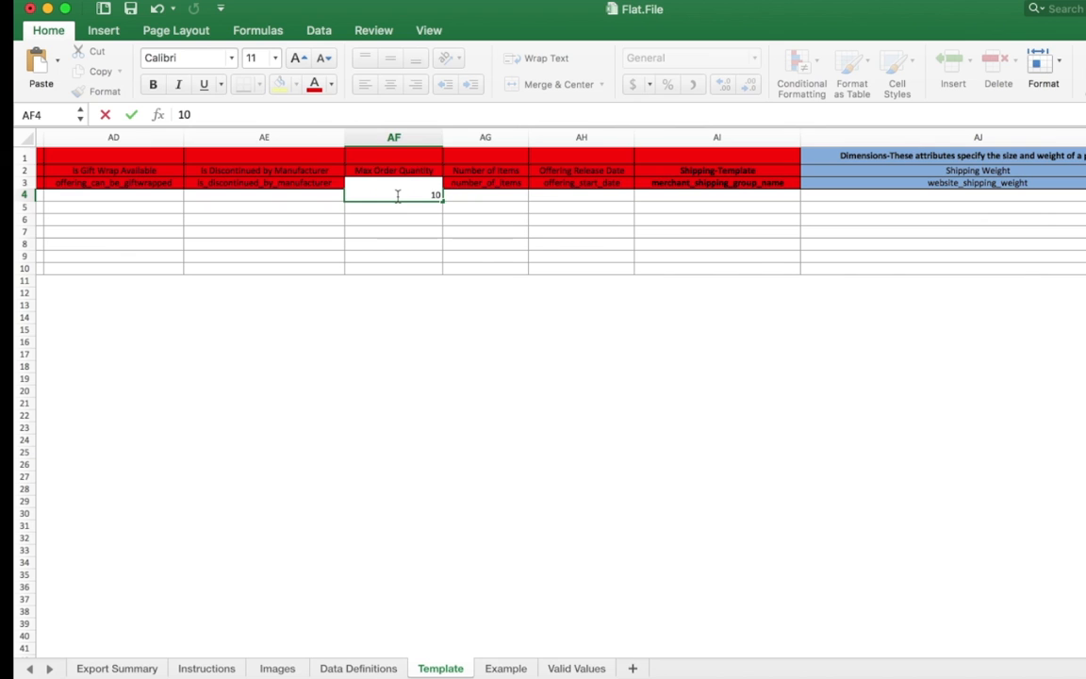
pyautogui.press('Tab')
# Review the Dimensions, Discovery, Variation, Compliance and remaining attribute columns of the Template worksheet, and return to its first columns
pyautogui.hscroll(1, 826, 252)
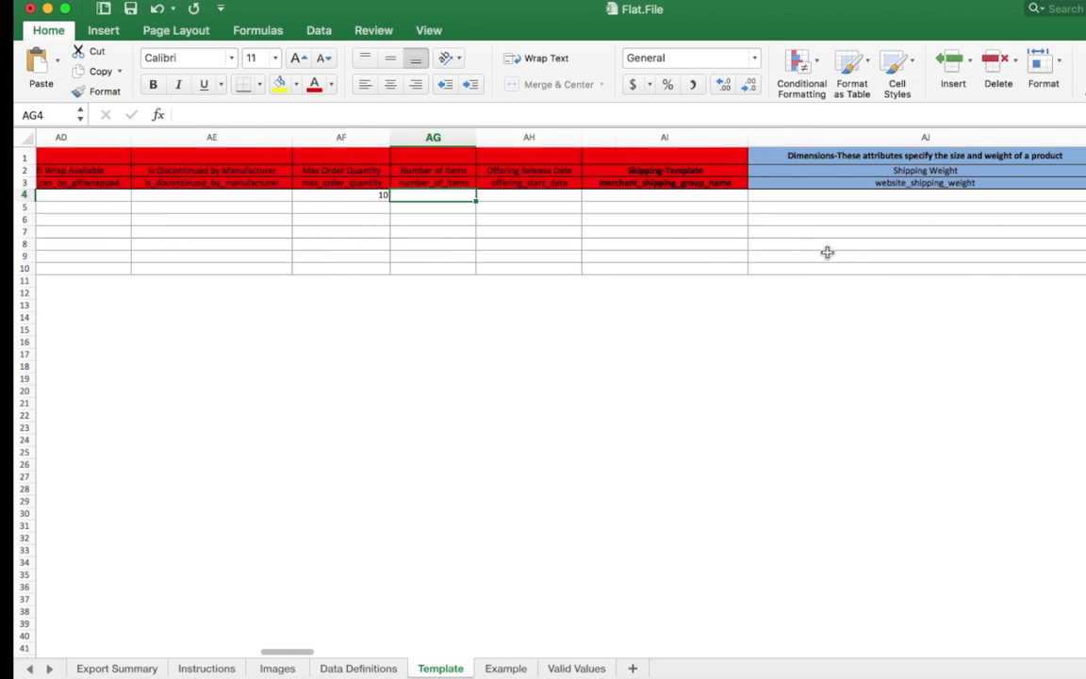
pyautogui.hscroll(10, 826, 253)
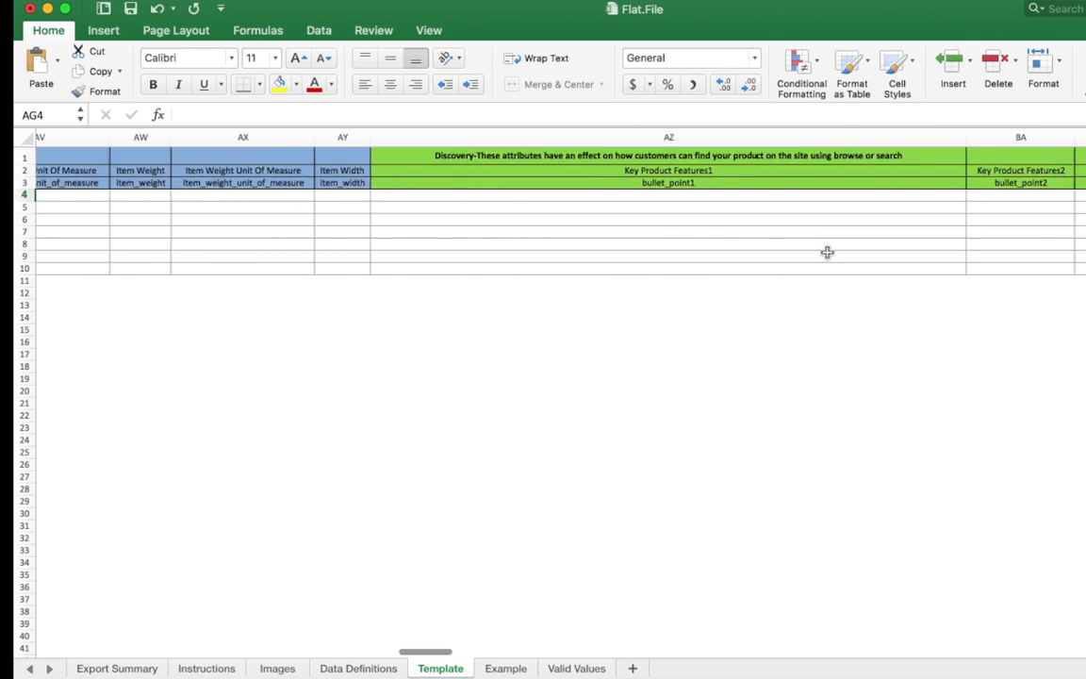
pyautogui.hscroll(15, 826, 253)
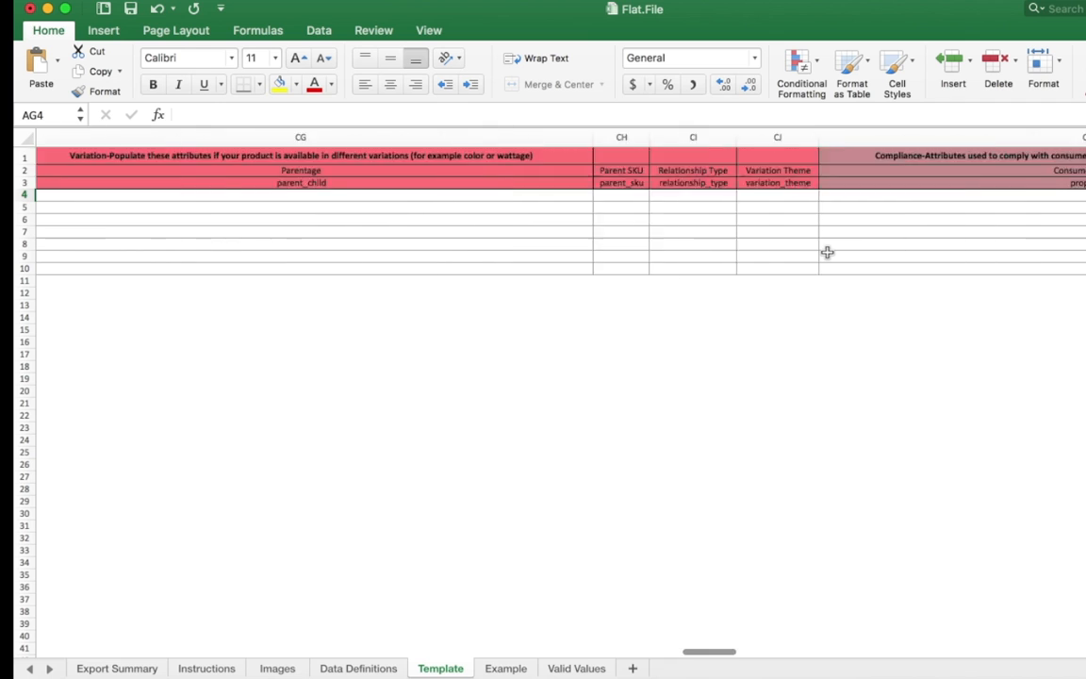
pyautogui.hscroll(15, 827, 252)
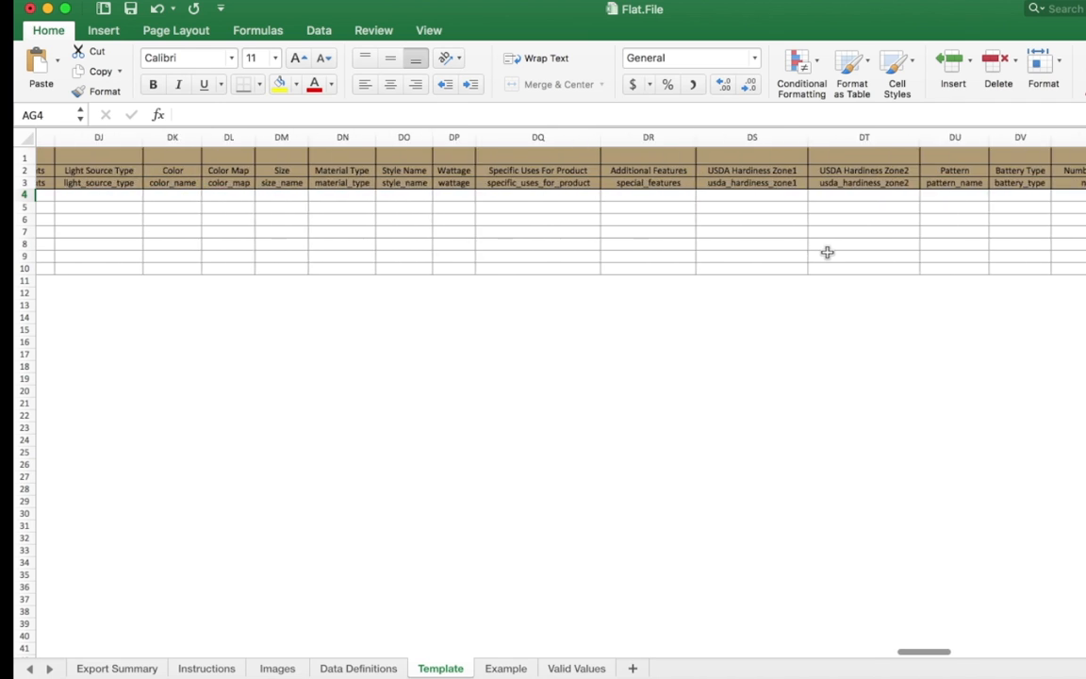
pyautogui.hscroll(5, 827, 252)
pyautogui.hscroll(-20, 827, 253)
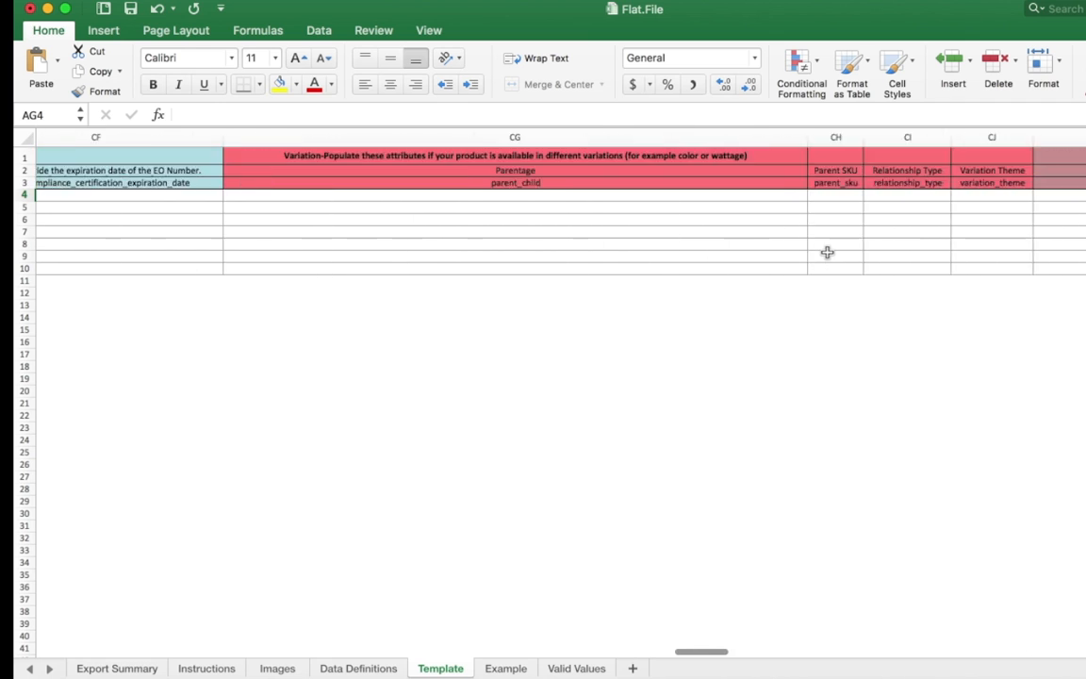
pyautogui.hscroll(-20, 827, 252)
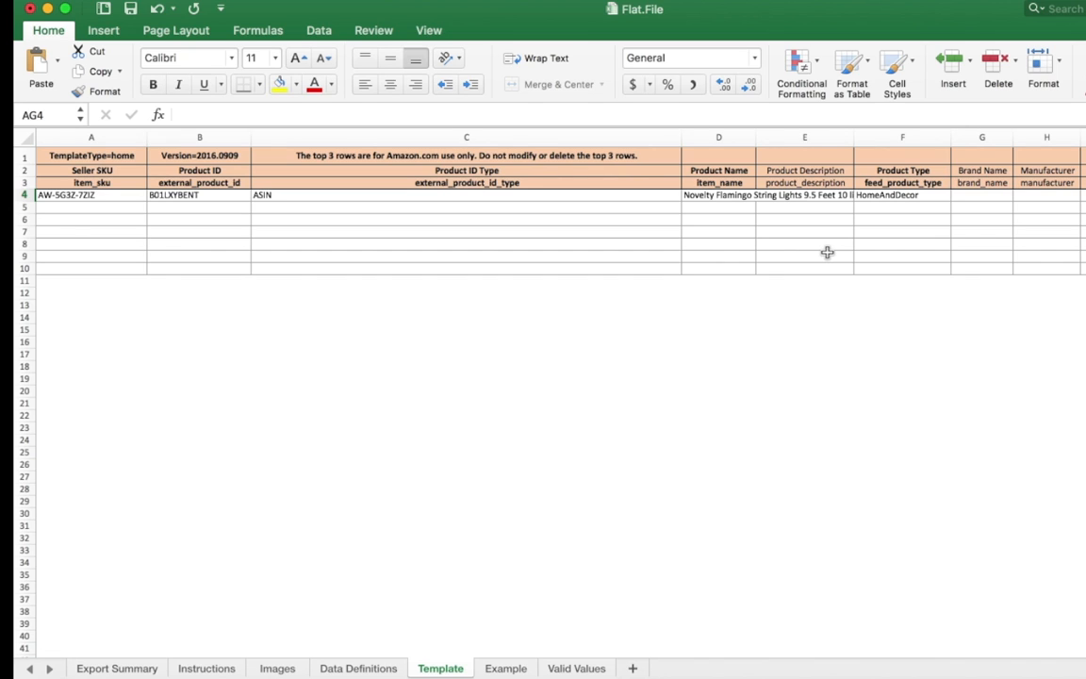
# Compare the Seller SKU in cell A4 with the Seller SKU among the Offer details of the Safari listing, and return to Excel
pyautogui.click(108, 195)
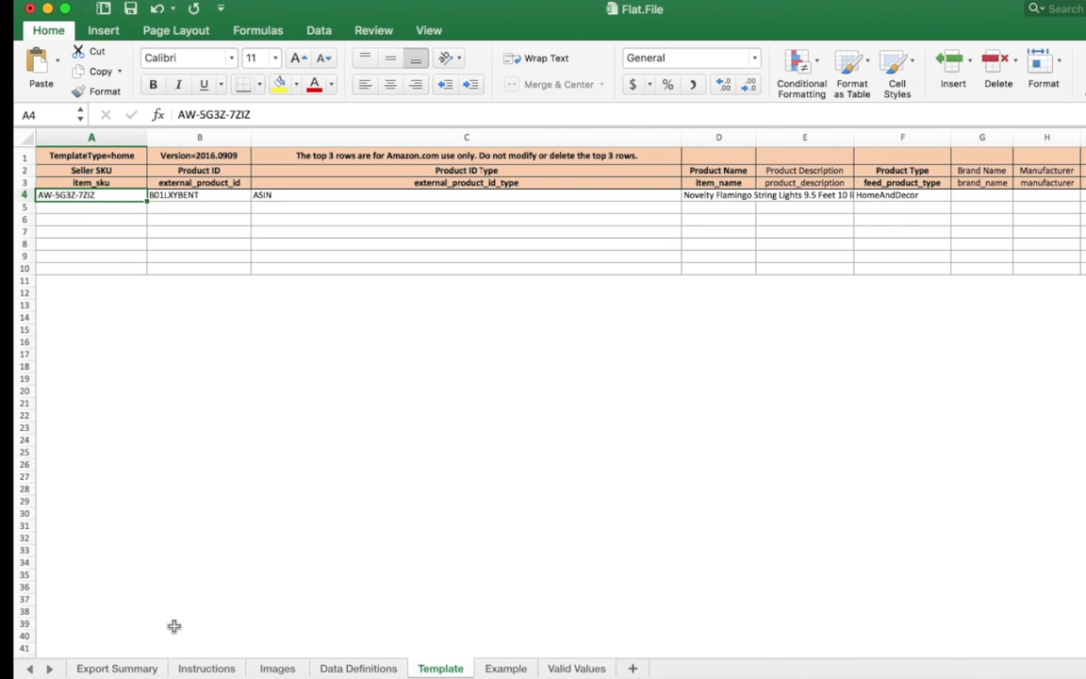
pyautogui.click(413, 675)
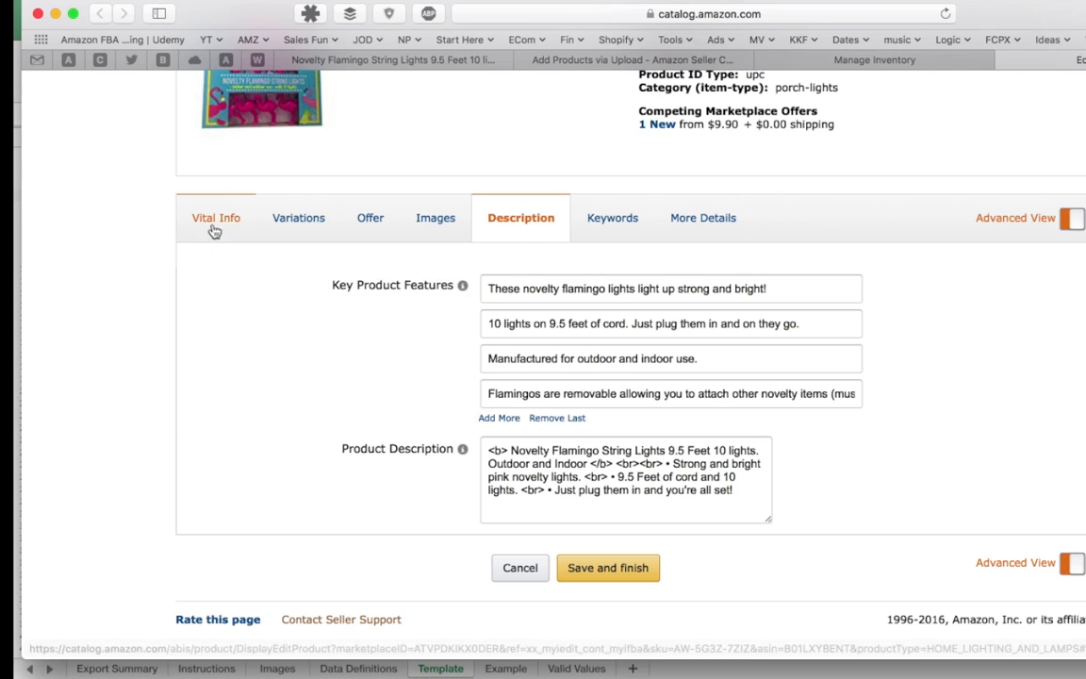
pyautogui.click(293, 222)
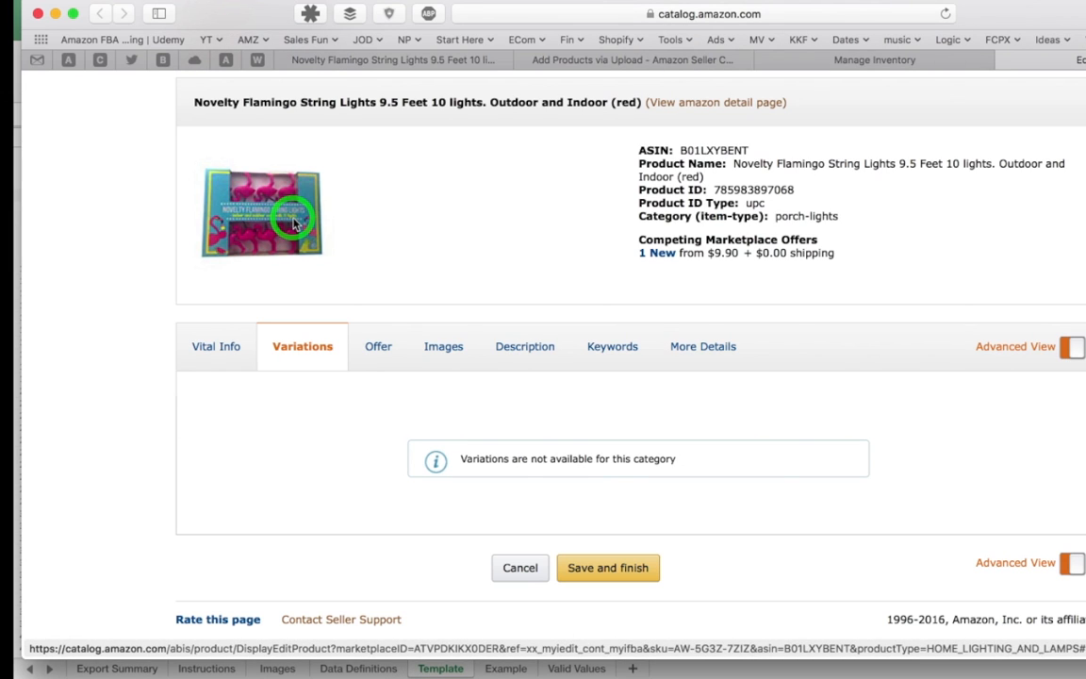
pyautogui.click(219, 346)
pyautogui.scroll(-3, 267, 440)
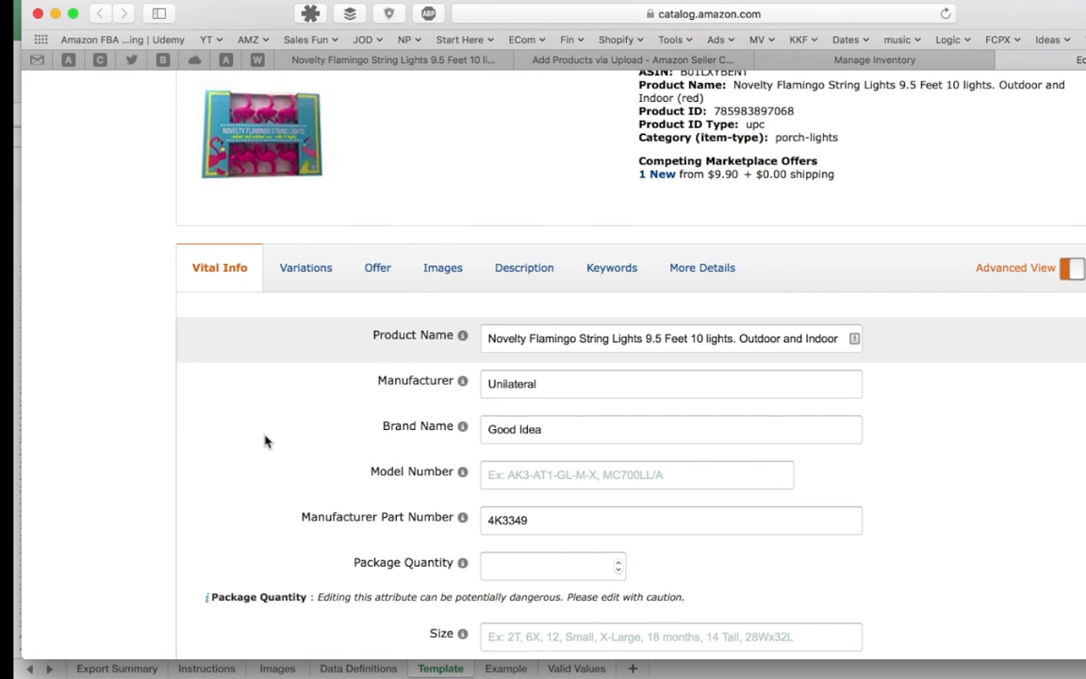
pyautogui.click(375, 279)
pyautogui.scroll(-1, 339, 523)
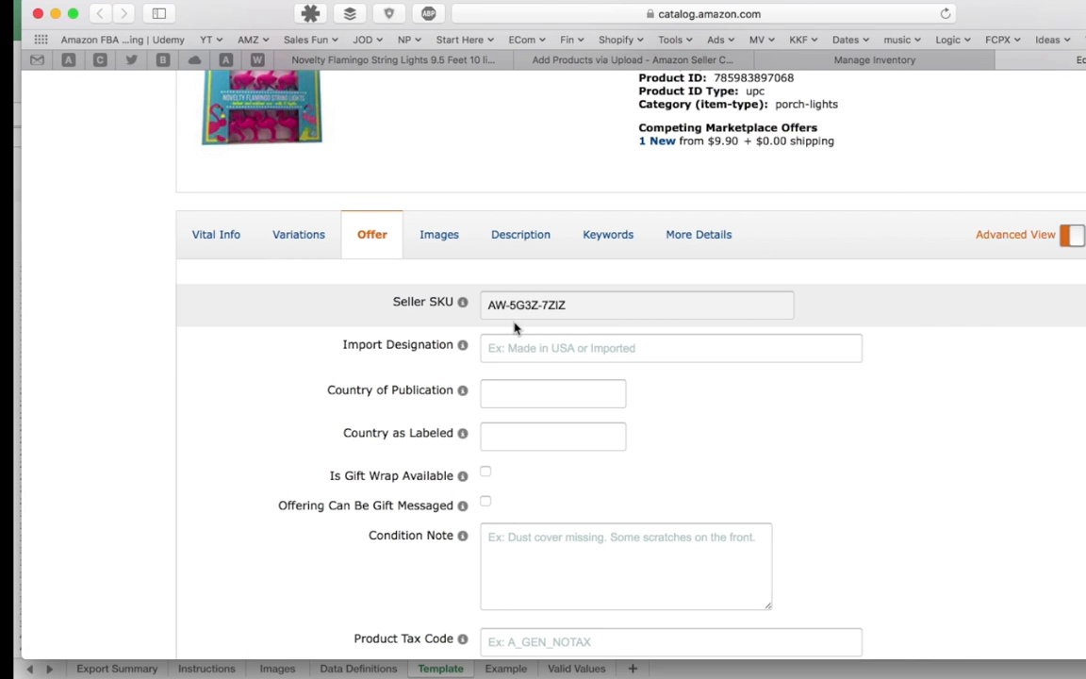
pyautogui.press('super+Tab')
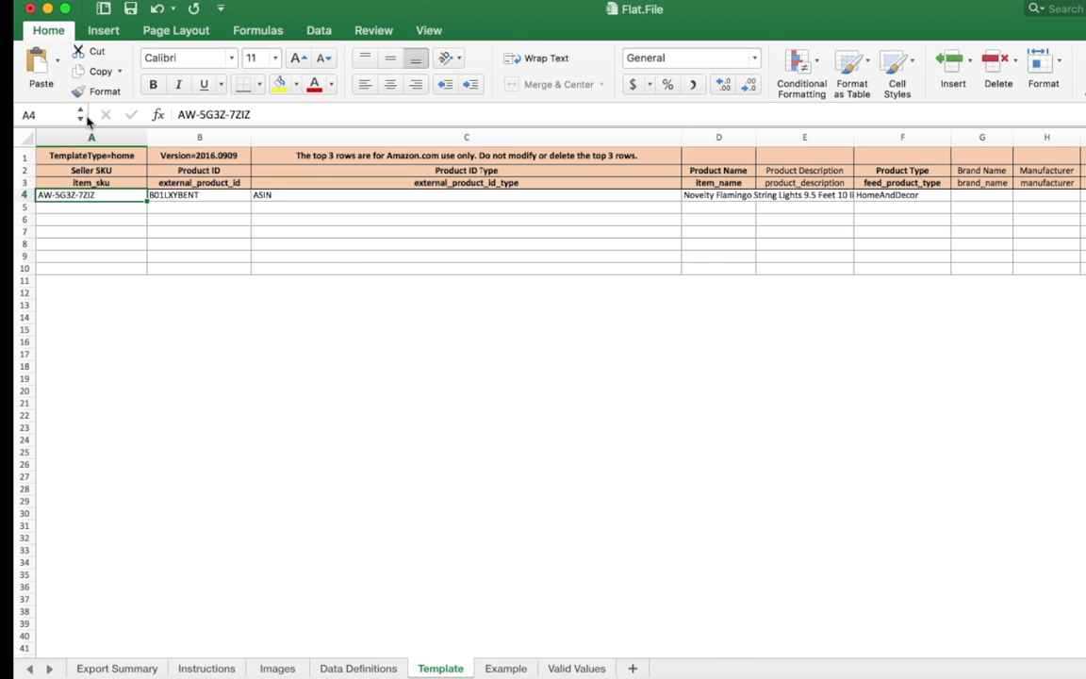
# Check the empty Seller SKU cells A5 and A6 against the Safari listing's Seller SKU, and inspect the Product ID in cell B4
pyautogui.click(81, 208)
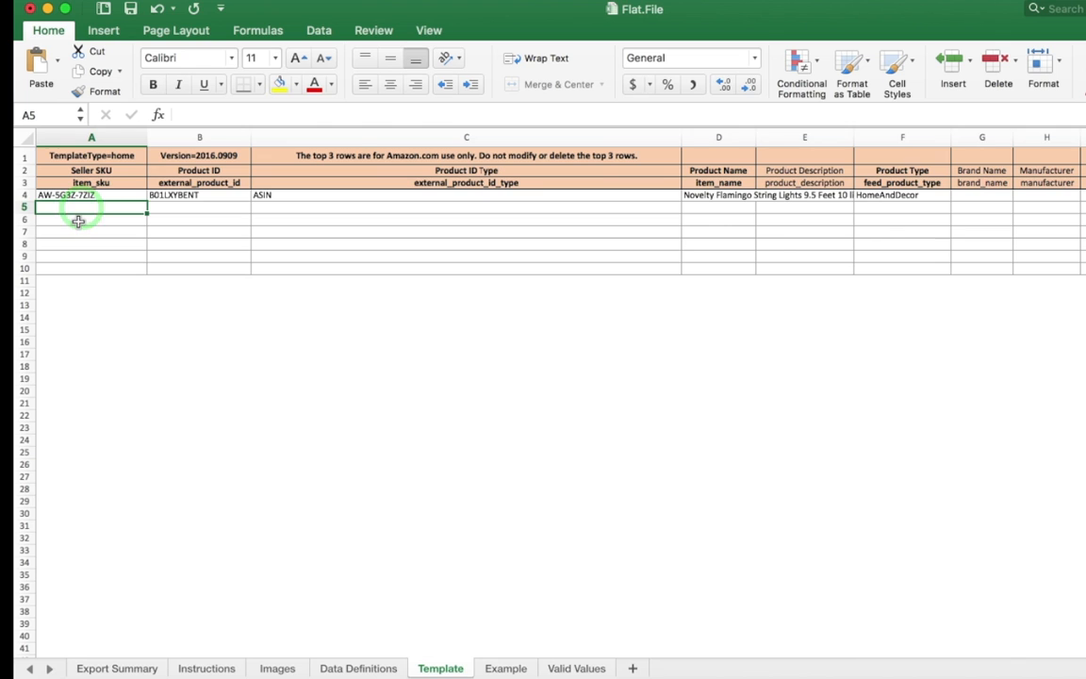
pyautogui.click(79, 221)
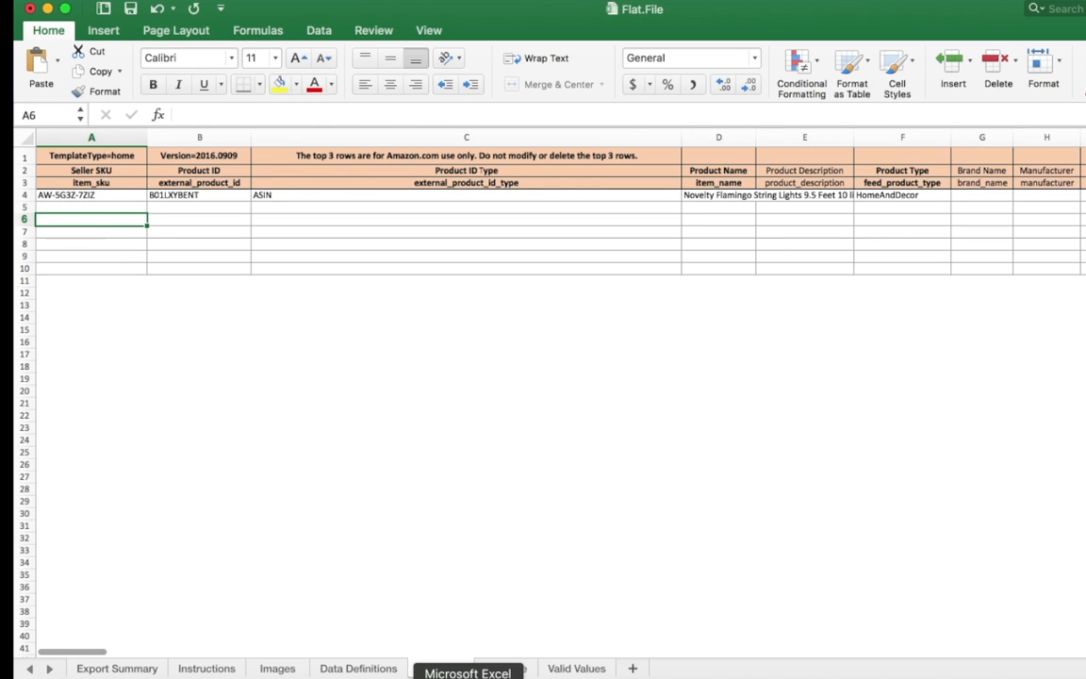
pyautogui.click(413, 678)
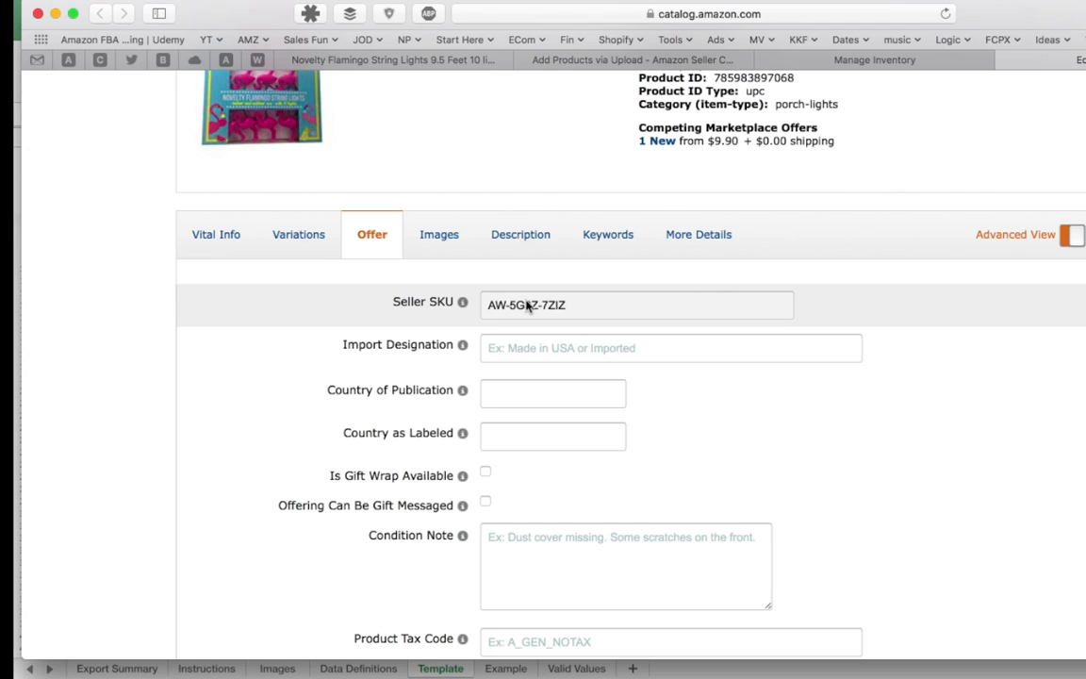
pyautogui.press('super+Tab')
pyautogui.click(199, 195)
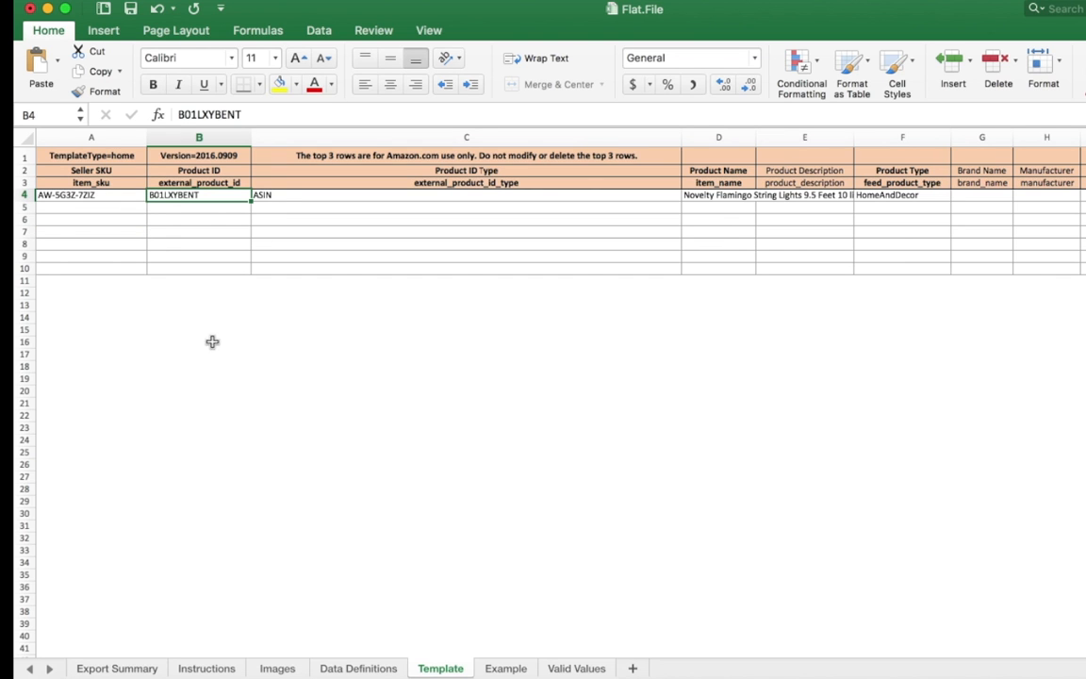
# Switch to the Add Products via Upload page in Safari and examine the Check Your File section for inventory files
pyautogui.press('super+Tab')
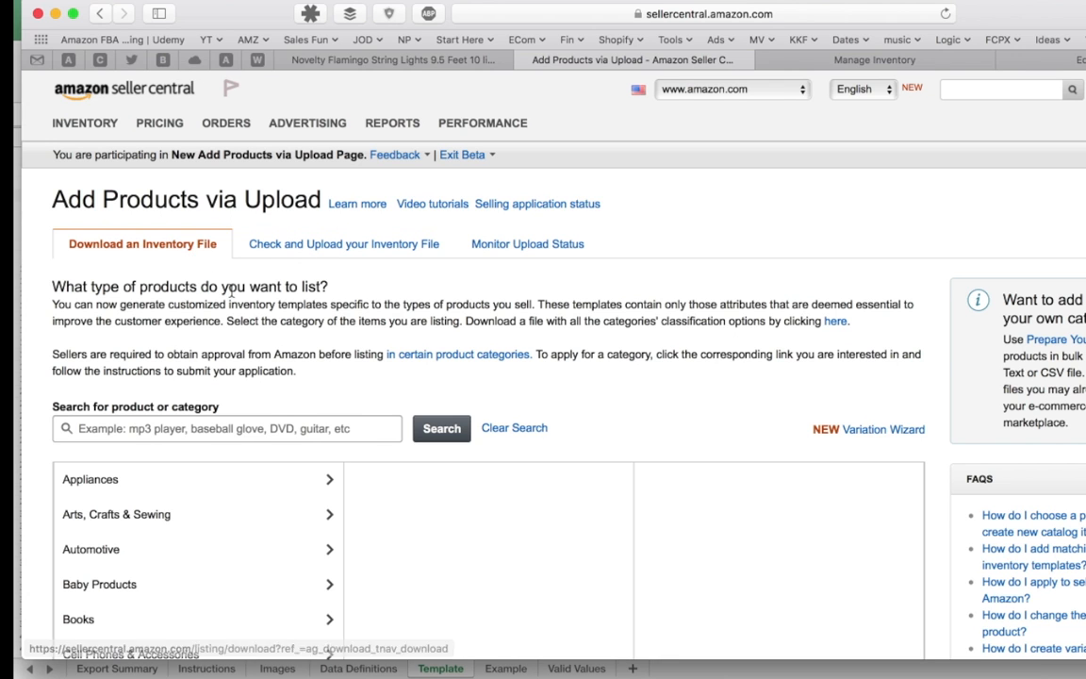
pyautogui.scroll(-5, 417, 389)
pyautogui.scroll(5, 514, 358)
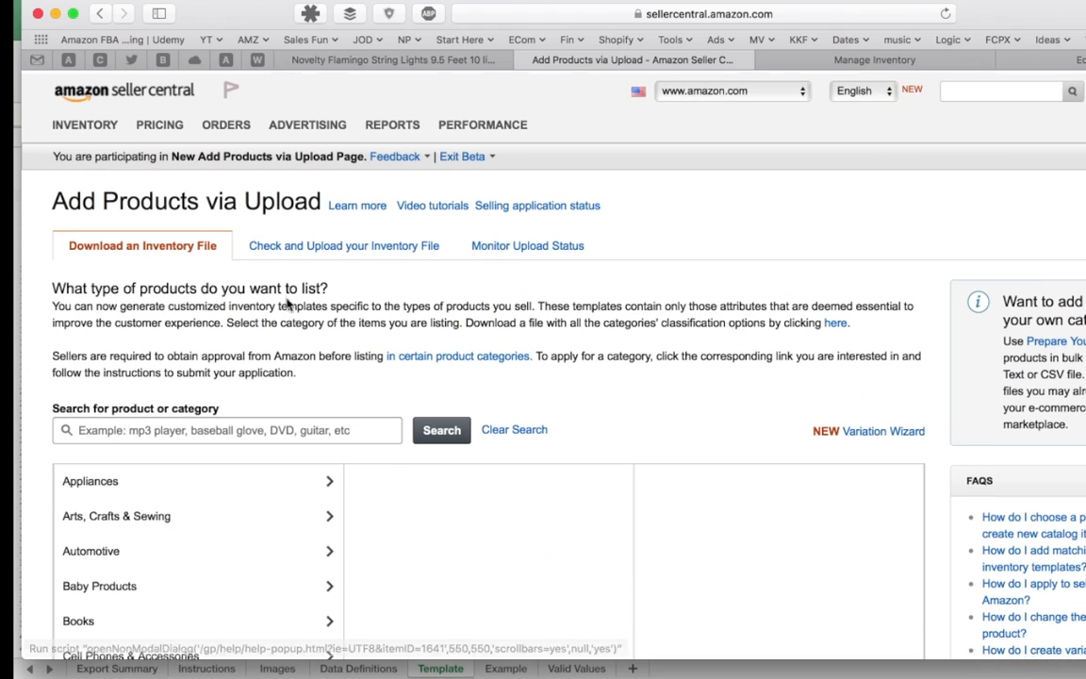
pyautogui.click(334, 244)
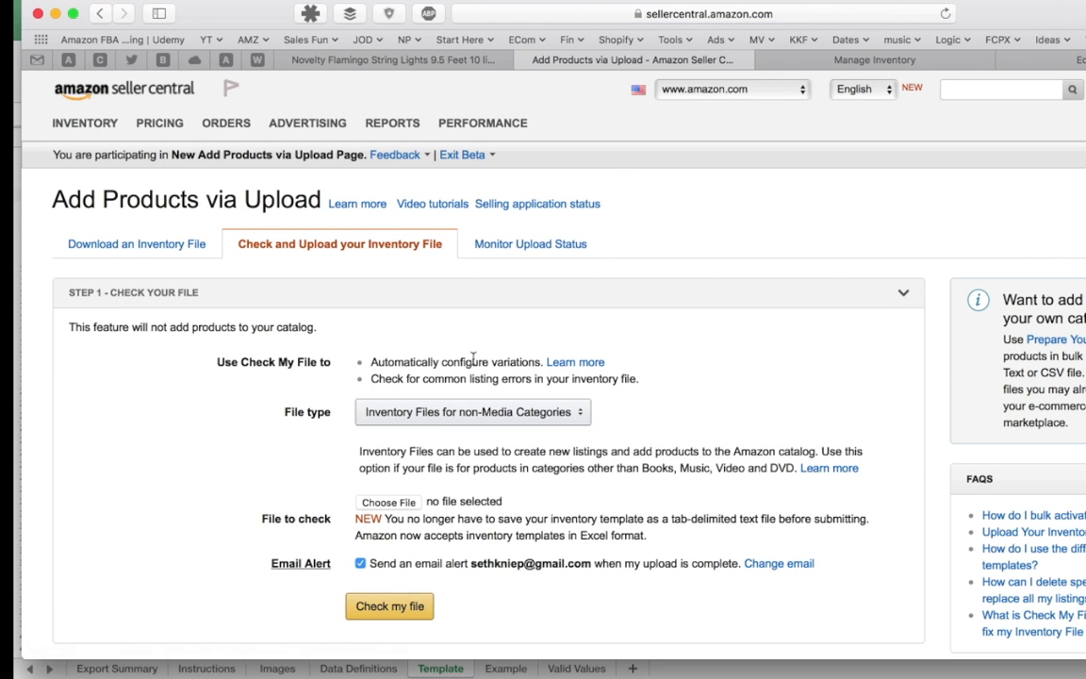
pyautogui.scroll(-1, 565, 452)
pyautogui.scroll(-1, 622, 509)
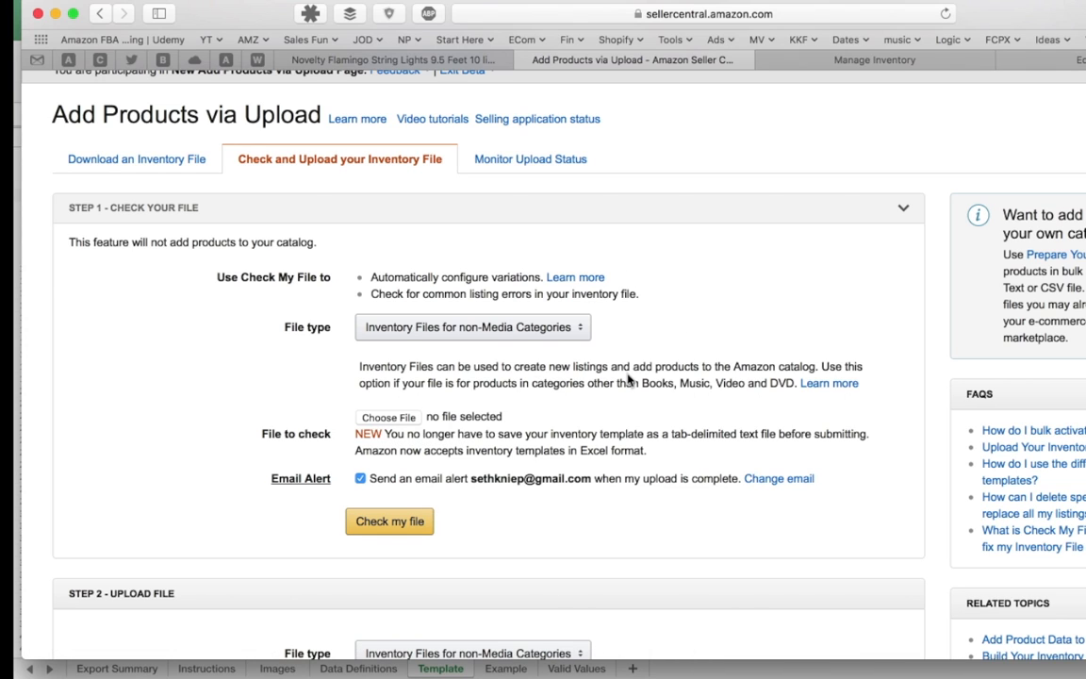
# Examine the Upload File section and its available file types, keeping Inventory Files for non-Media Categories
pyautogui.scroll(-5, 629, 377)
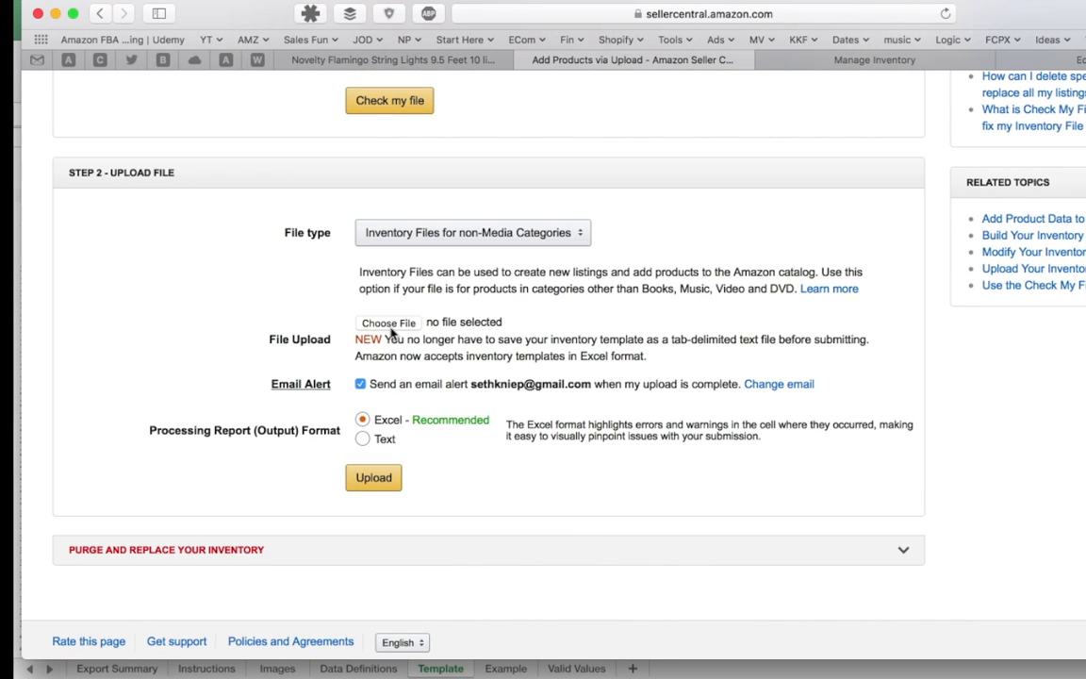
pyautogui.click(581, 234)
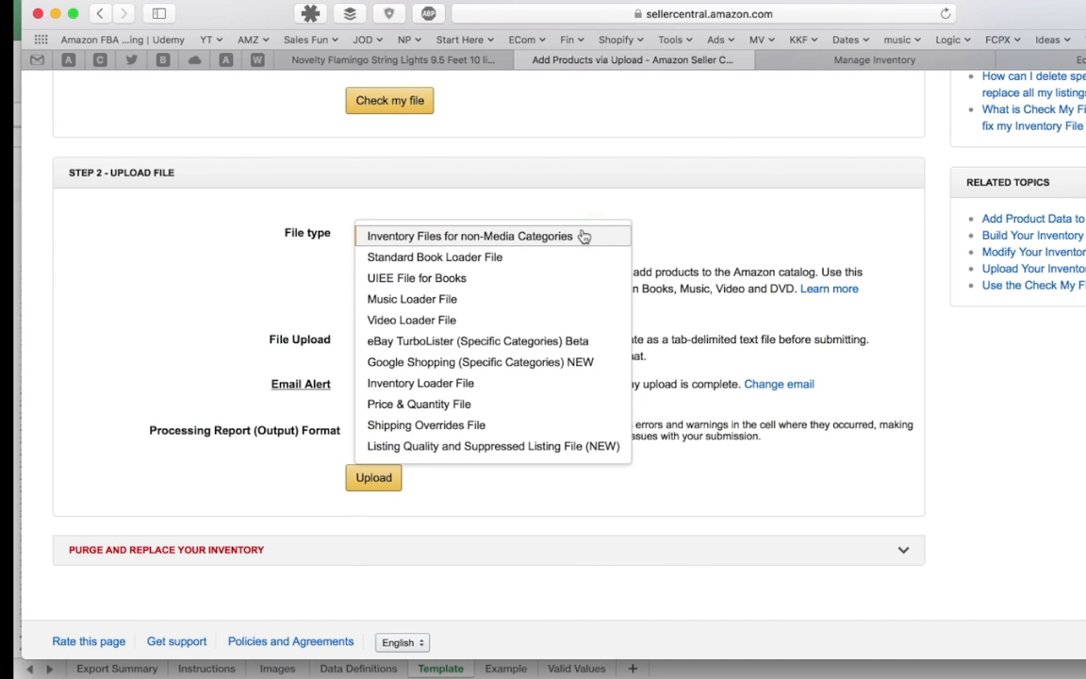
pyautogui.click(650, 235)
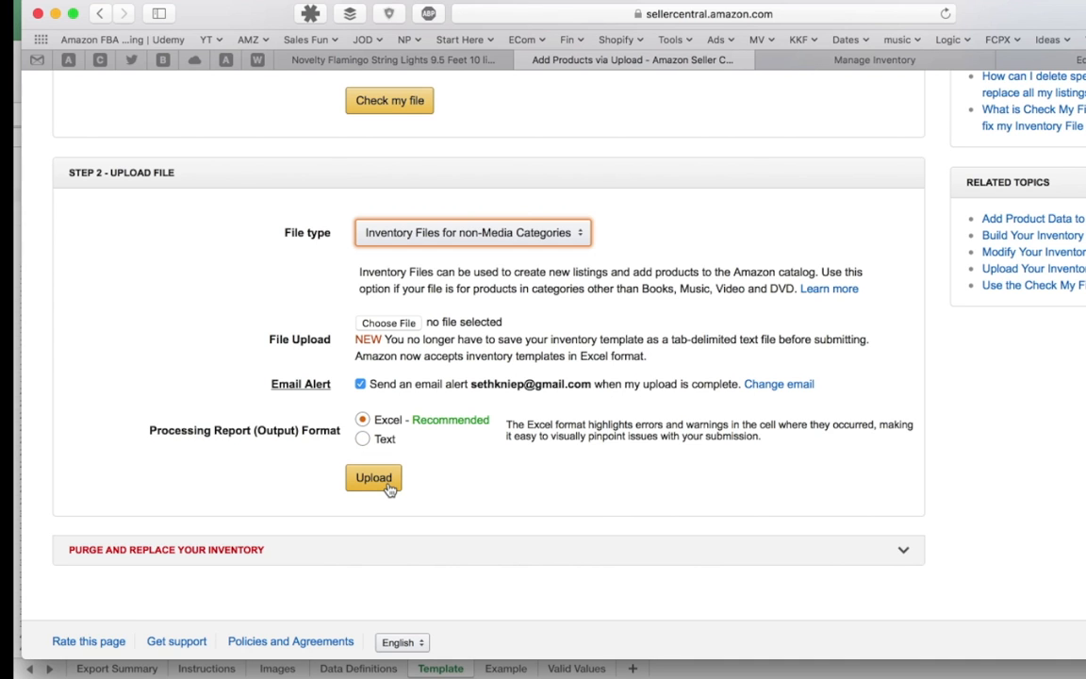
pyautogui.scroll(10, 525, 456)
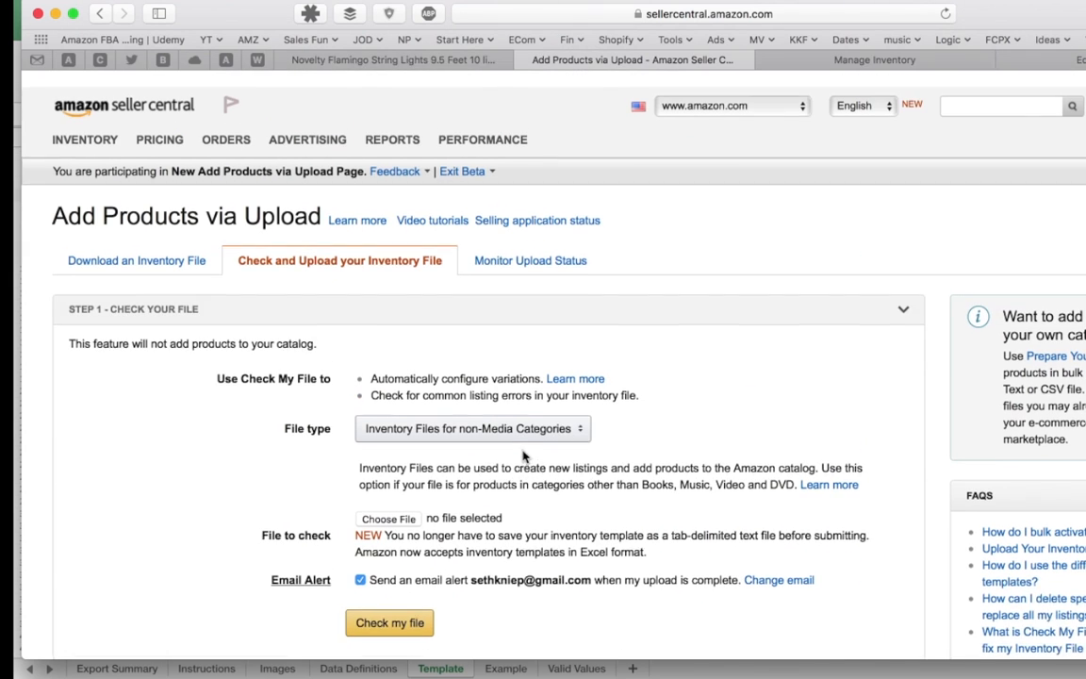